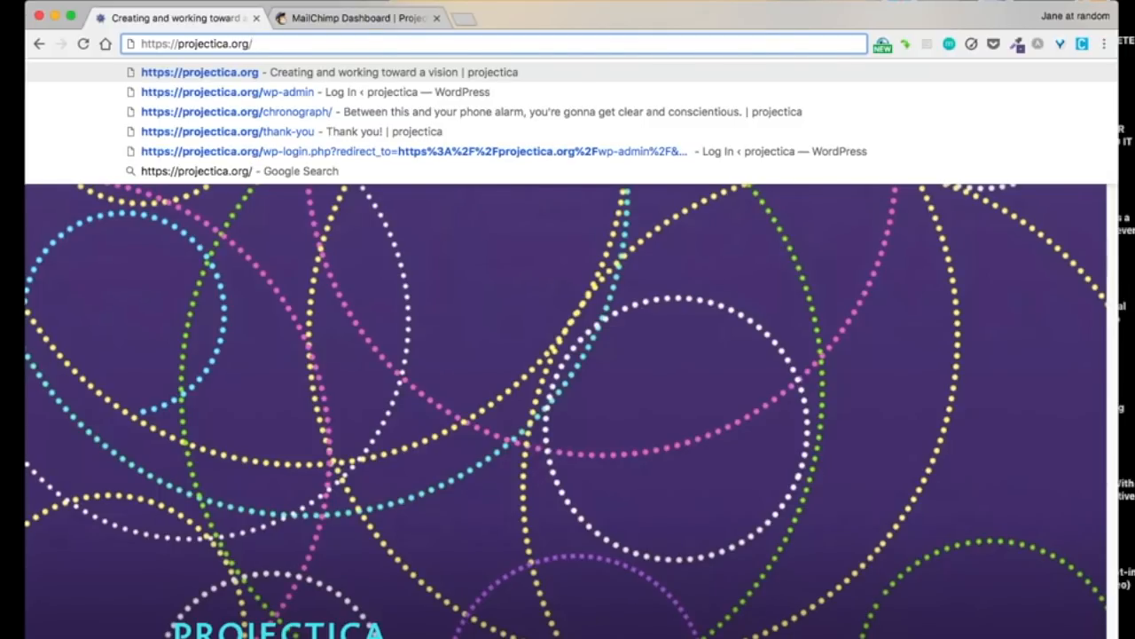
- Go to the web page projectica.org/tactical_chronograph
type("tacti")
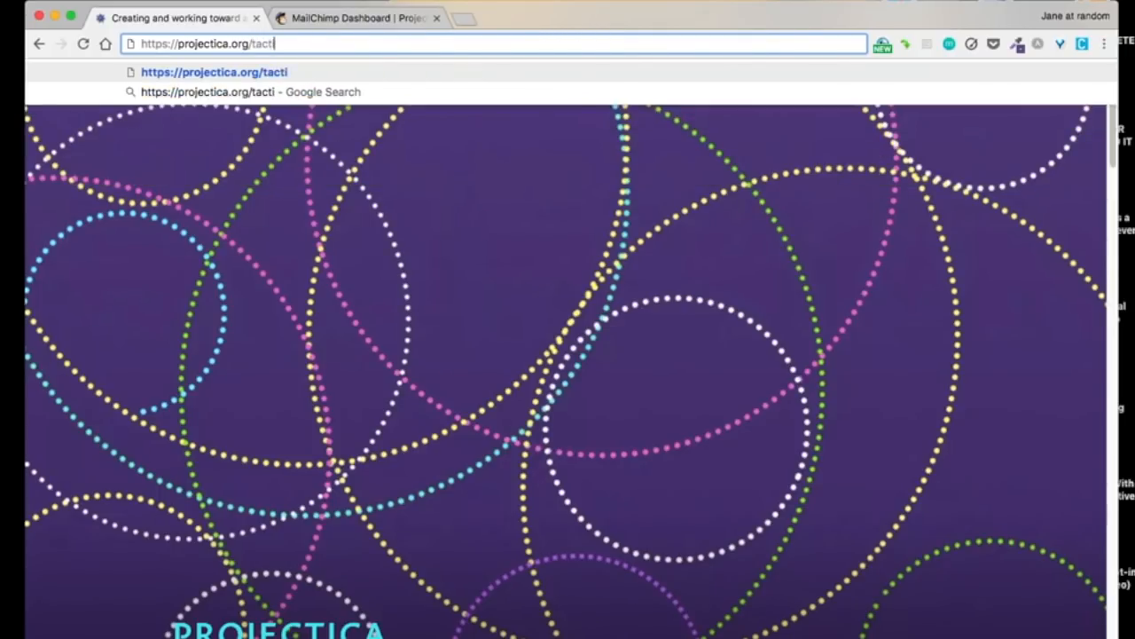
type("cal_")
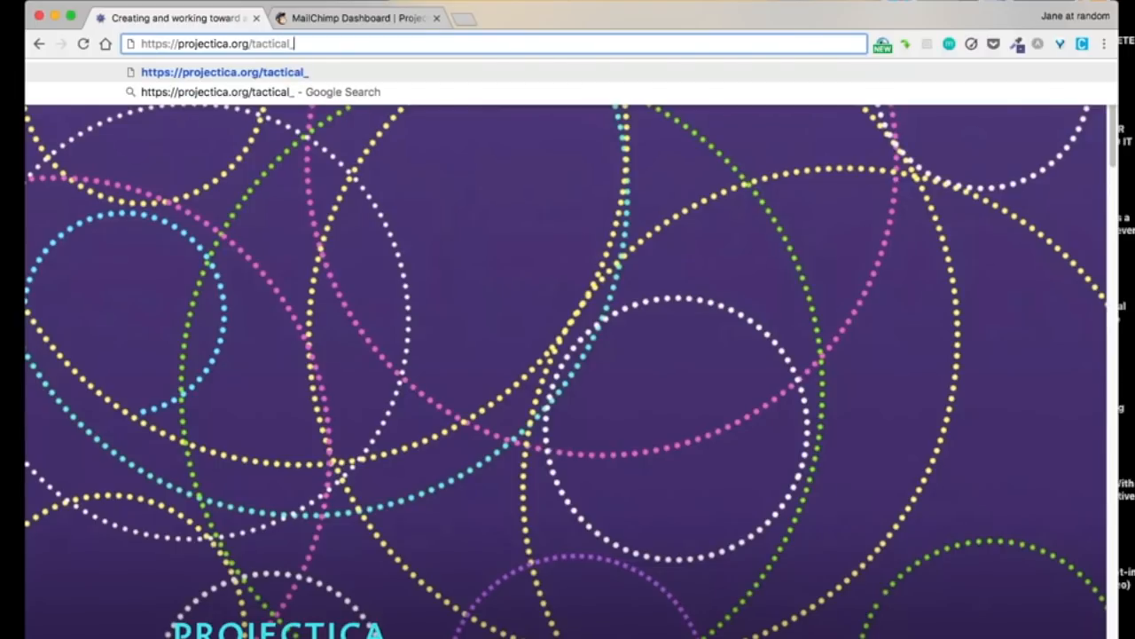
type("chronog")
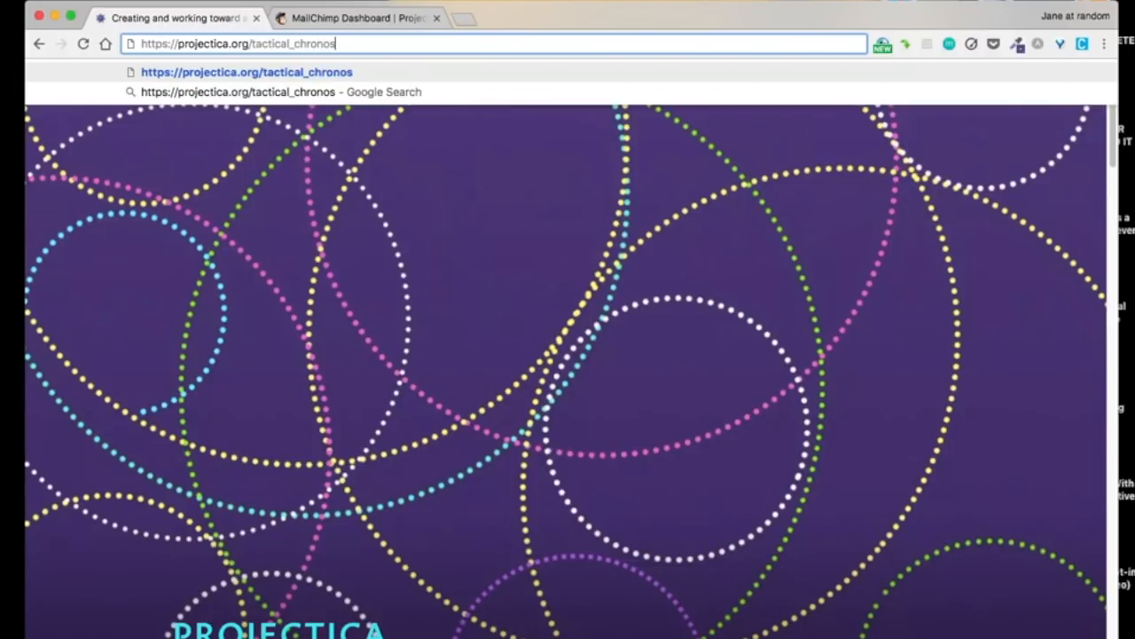
type("p")
key("BackSpace")
type("rpah")
key("BackSpace")
key("BackSpace")
key("BackSpace")
type("aph")
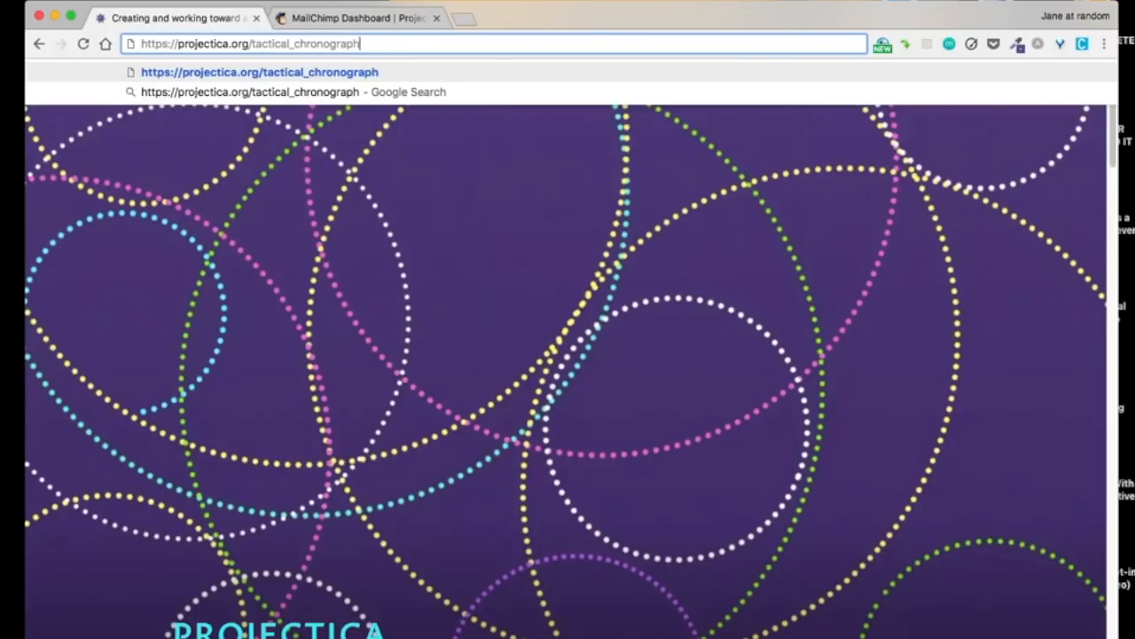
key("Return")
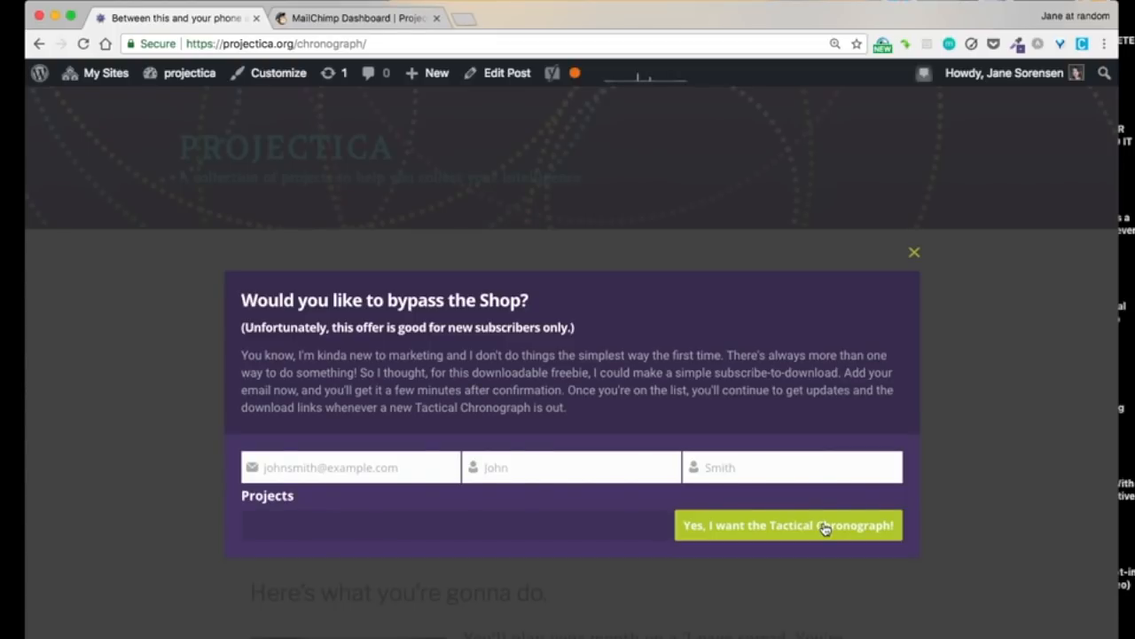
- Dismiss the subscribe-to-download pop-up and look through the Tactical Chronograph landing page
scroll(888, 266, "down", 10)
left_click(915, 252)
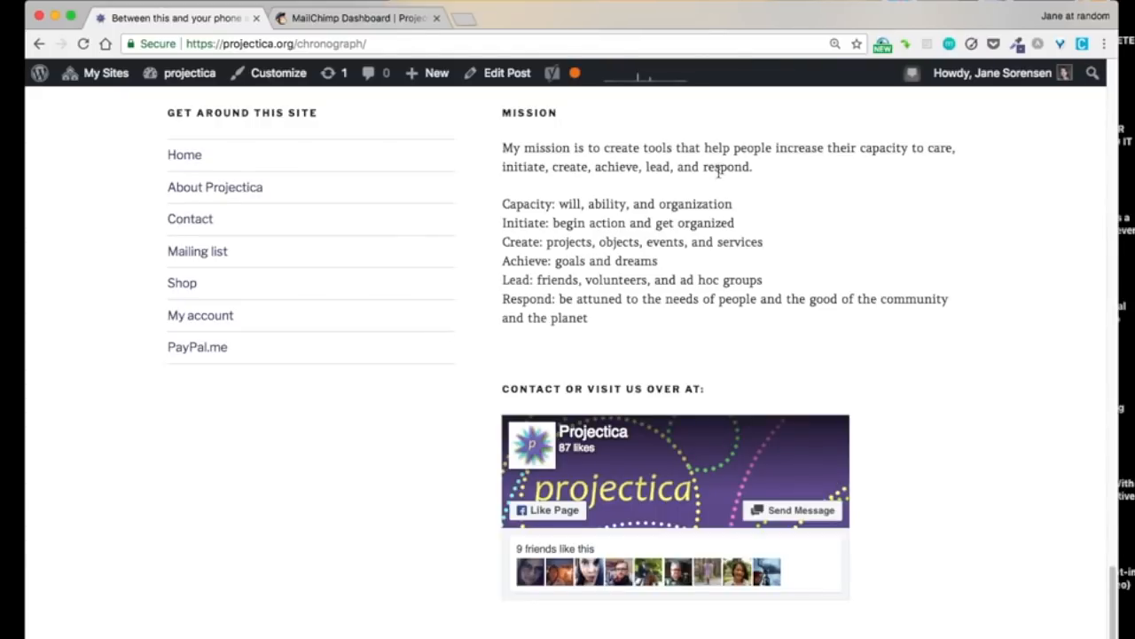
scroll(718, 172, "up", 20)
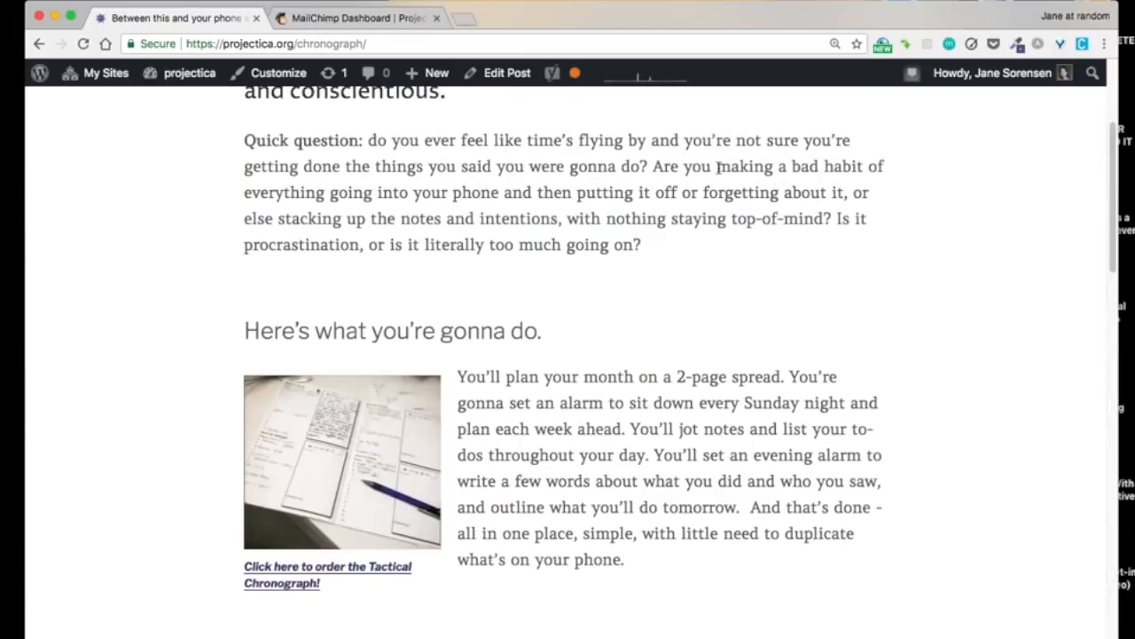
scroll(719, 168, "up", 5)
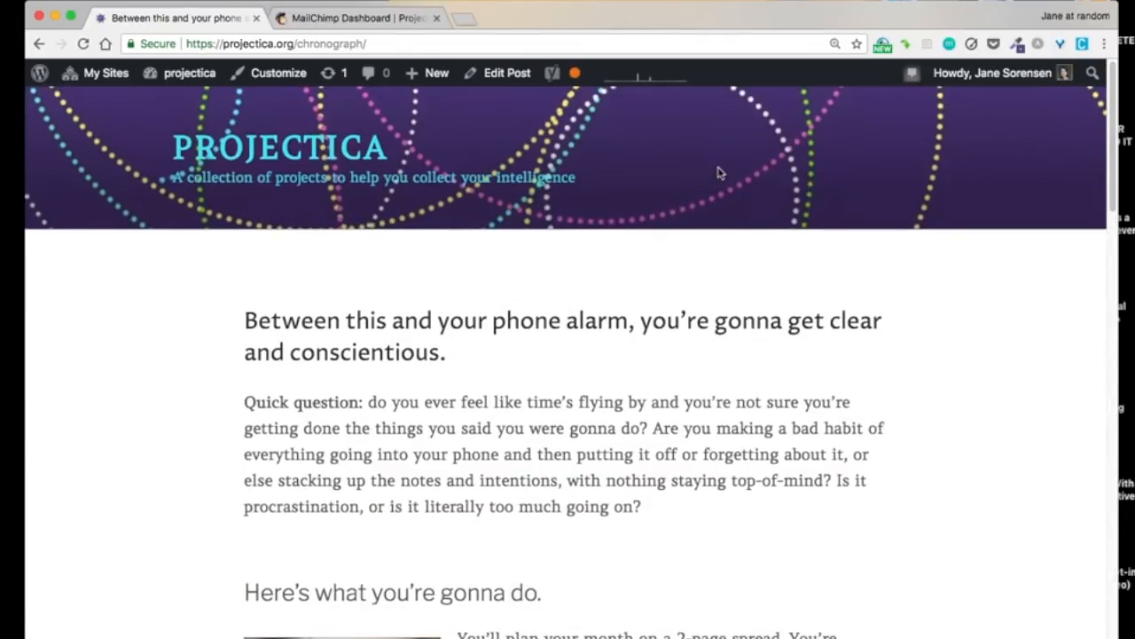
scroll(718, 171, "down", 2)
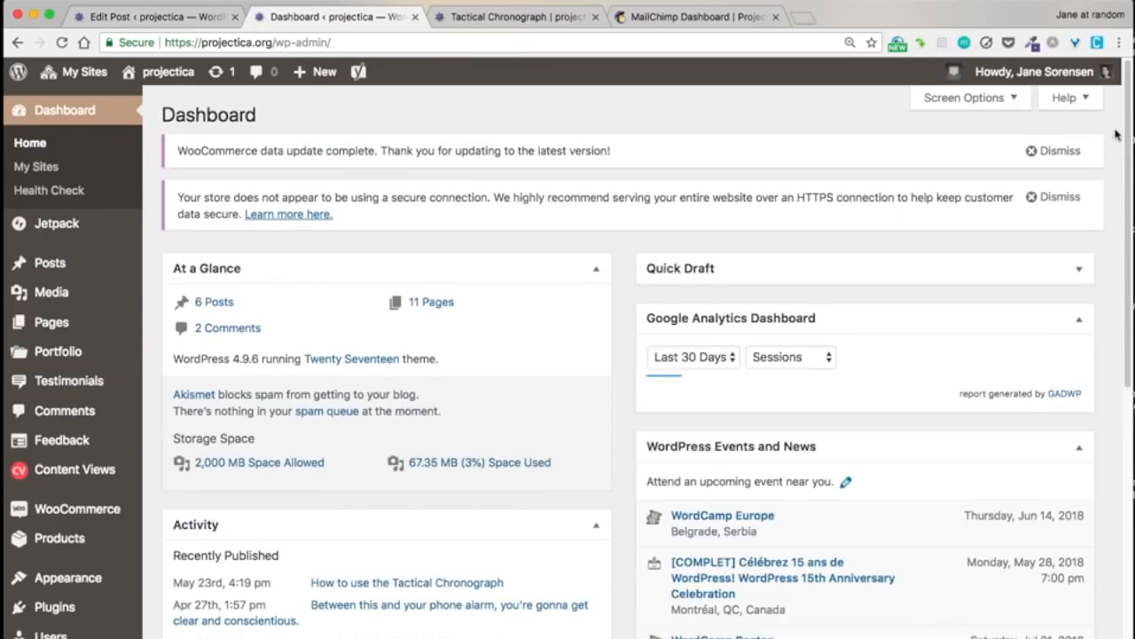
- Open the general settings of the MailChimp for WP plugin from the WordPress dashboard
scroll(1120, 236, "down", 3)
scroll(1123, 191, "down", 1)
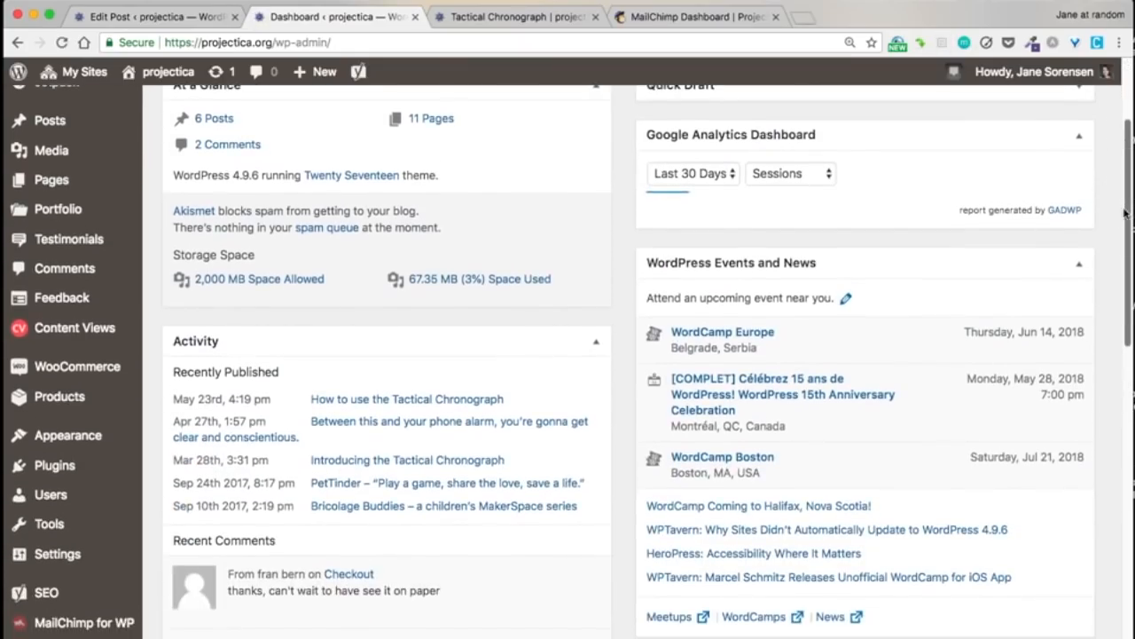
mouse_move(83, 368)
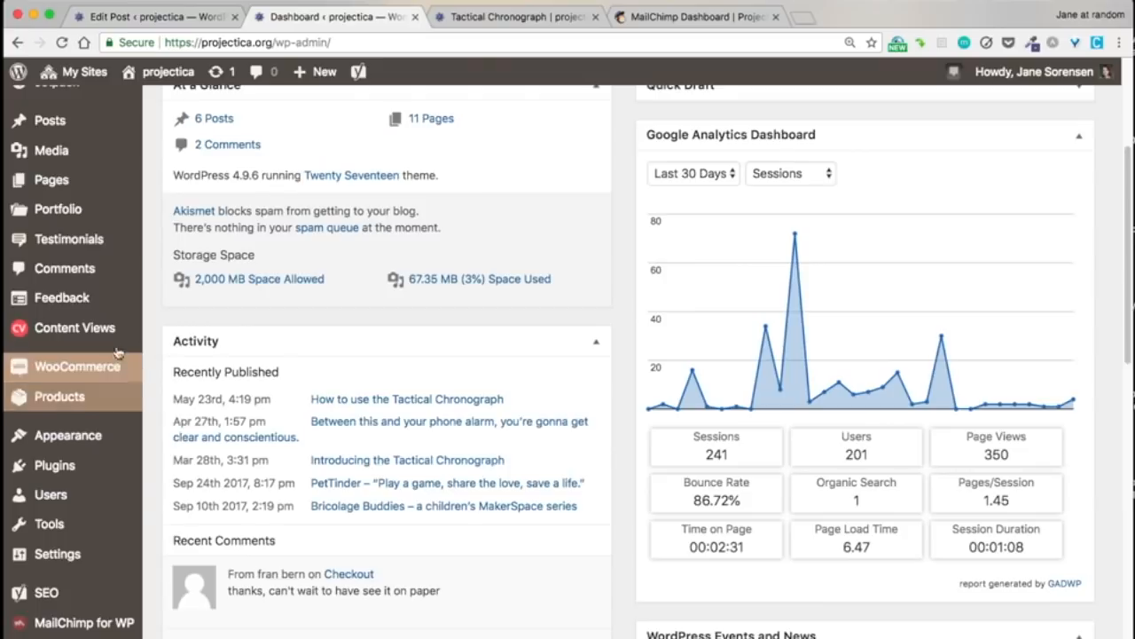
mouse_move(118, 364)
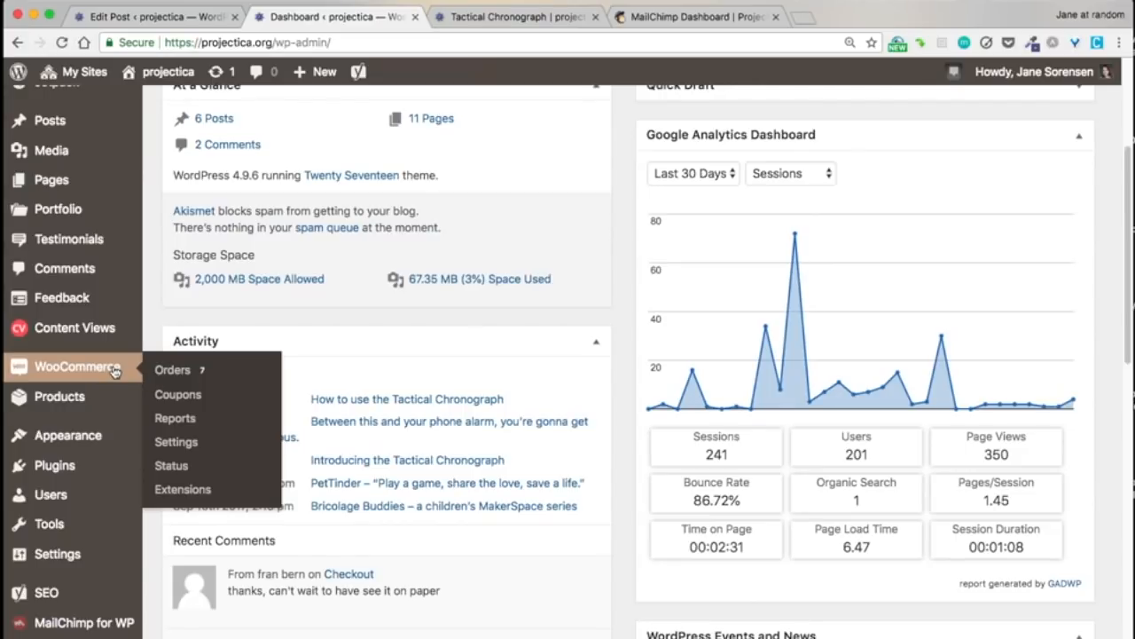
left_click(113, 624)
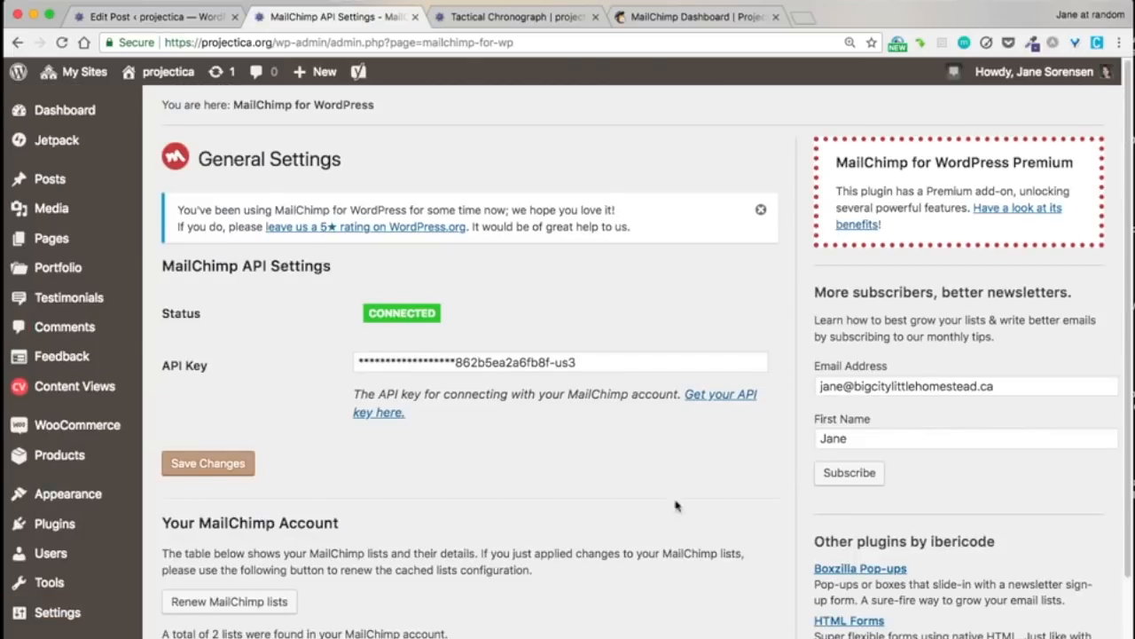
- Open the plugin's General sign-up form and examine its available fields, form code and preview
left_click_drag(1128, 253, 1110, 446)
left_click(34, 554)
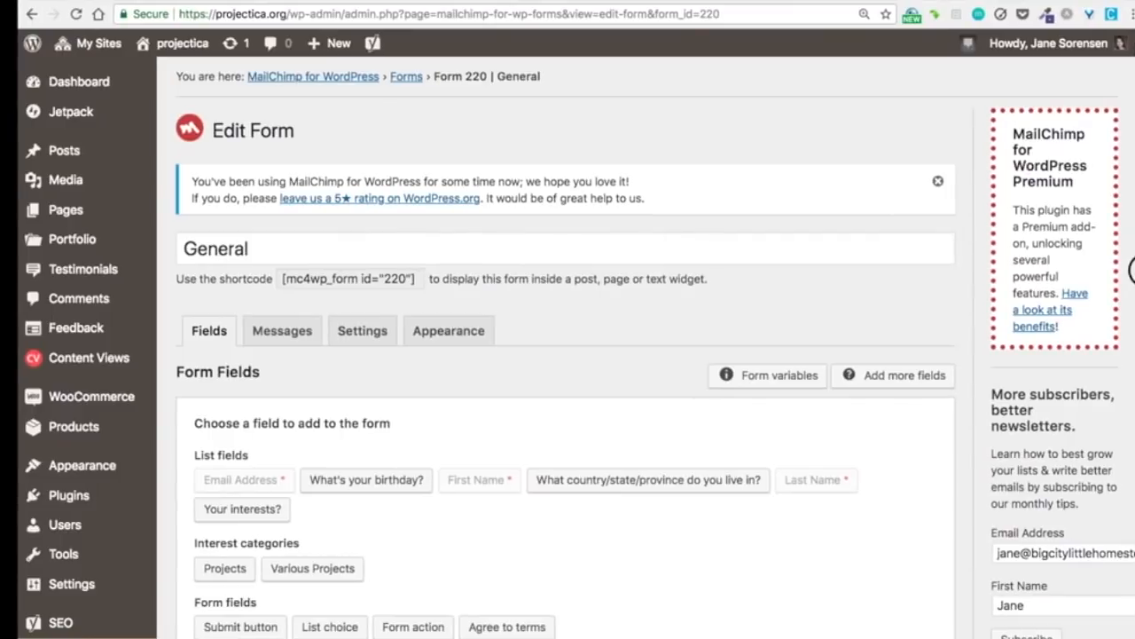
scroll(1132, 436, "down", 5)
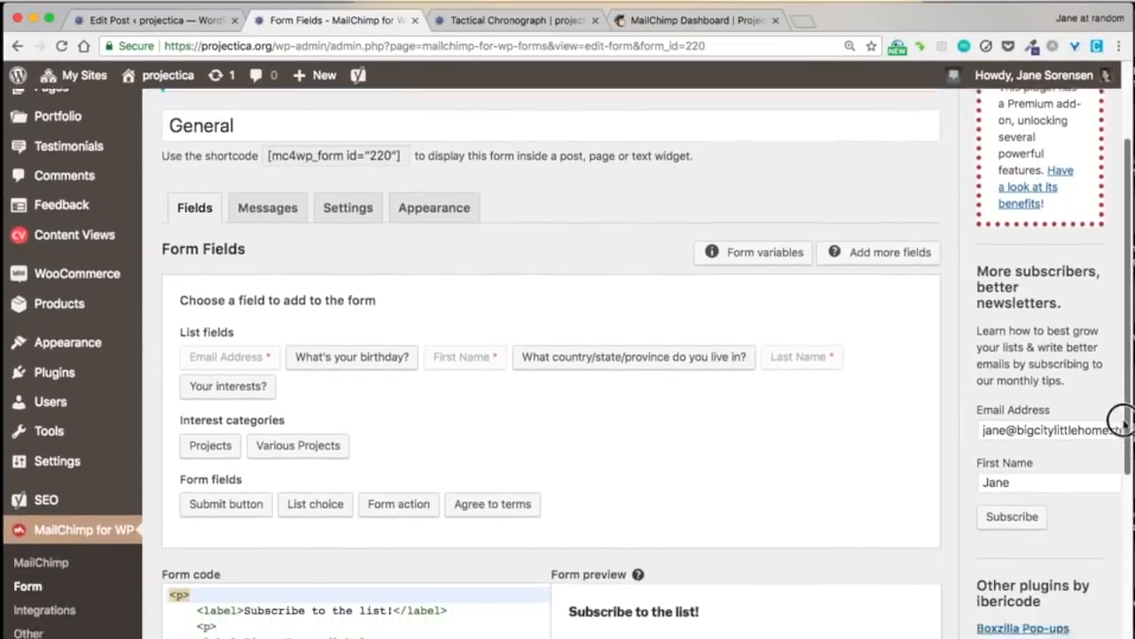
scroll(1117, 468, "down", 4)
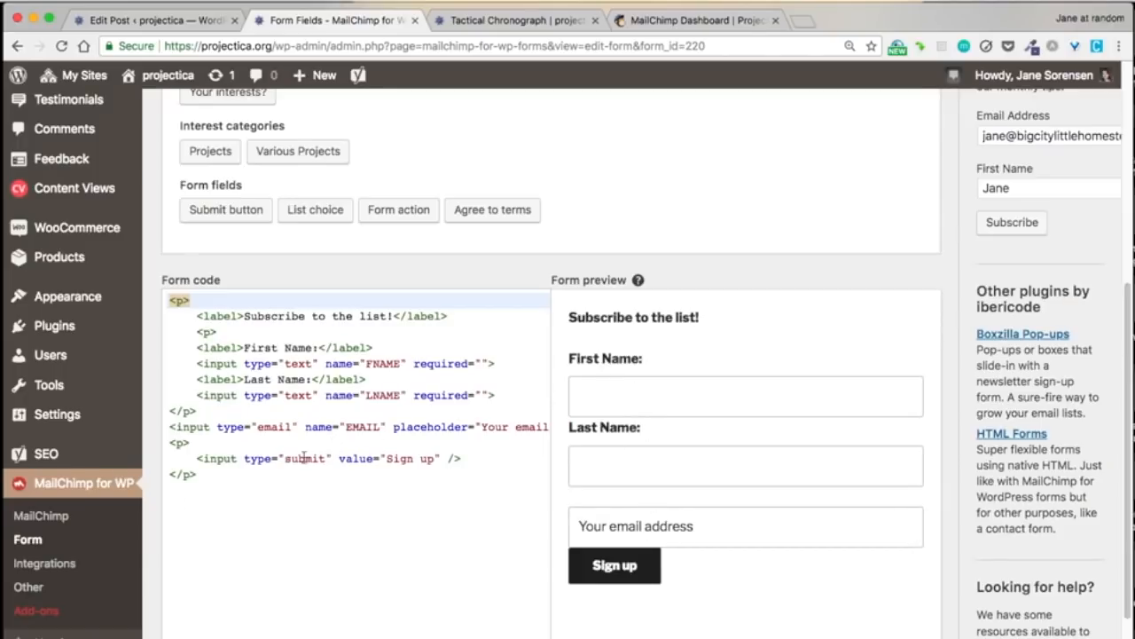
- Look over the MailChimp plugin's Integrations page and its Other settings, including the debug log
left_click(65, 569)
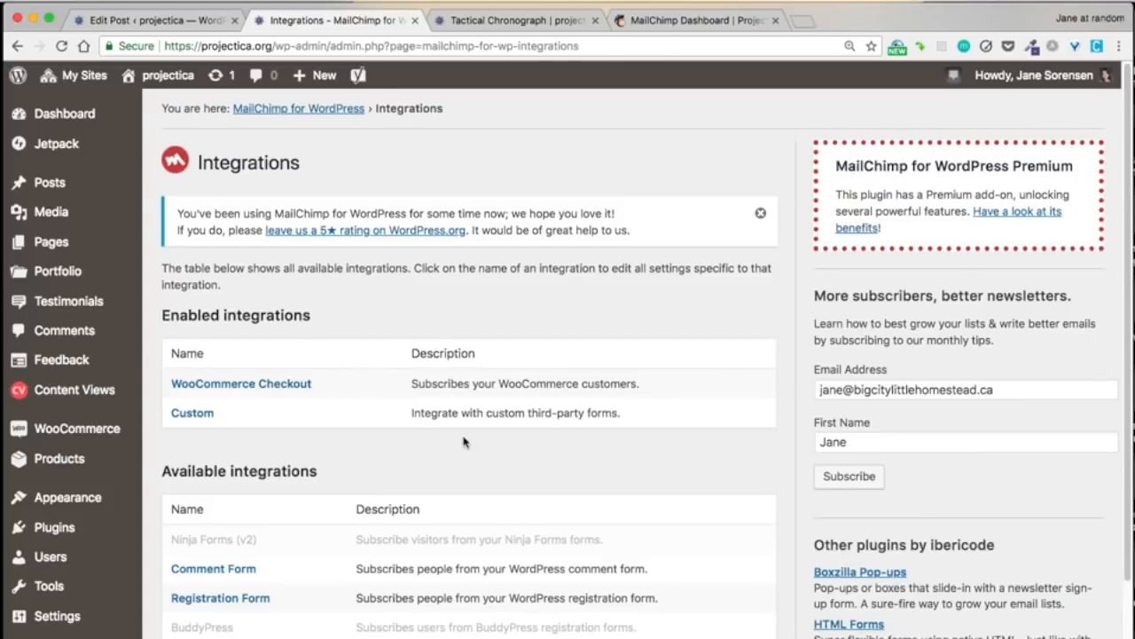
left_click_drag(1125, 324, 1124, 493)
left_click(38, 602)
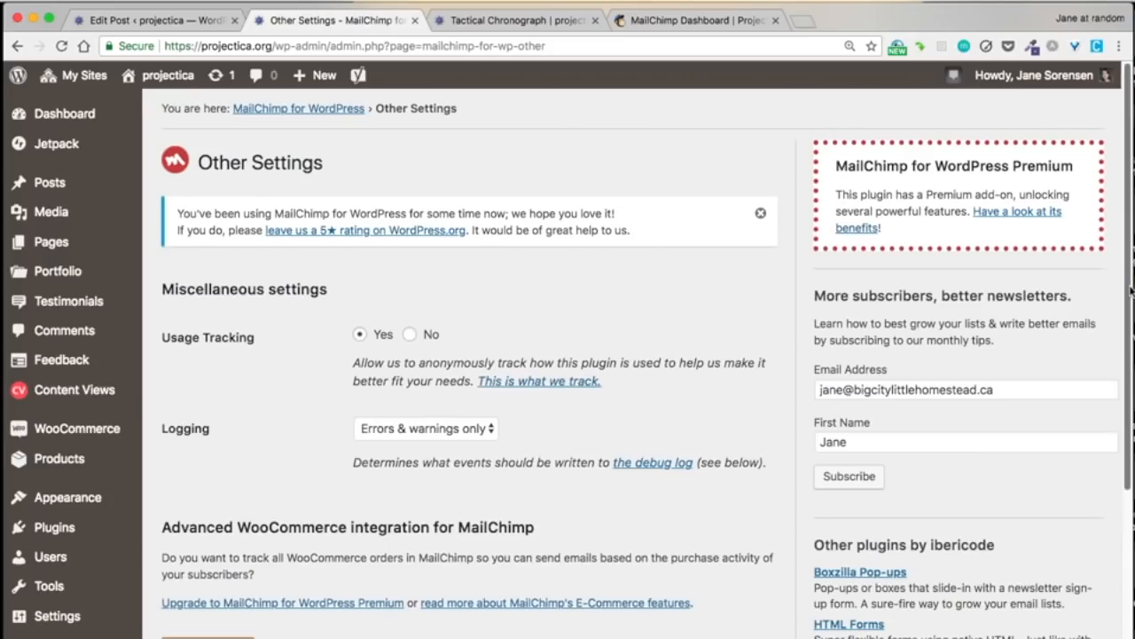
scroll(1123, 360, "down", 5)
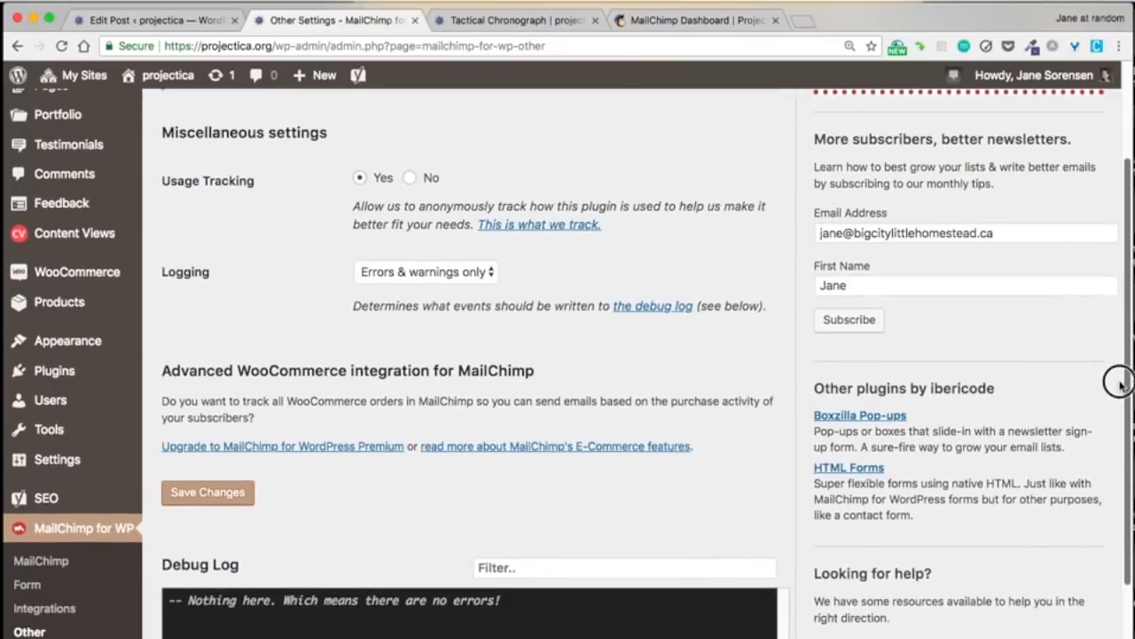
scroll(1120, 377, "down", 2)
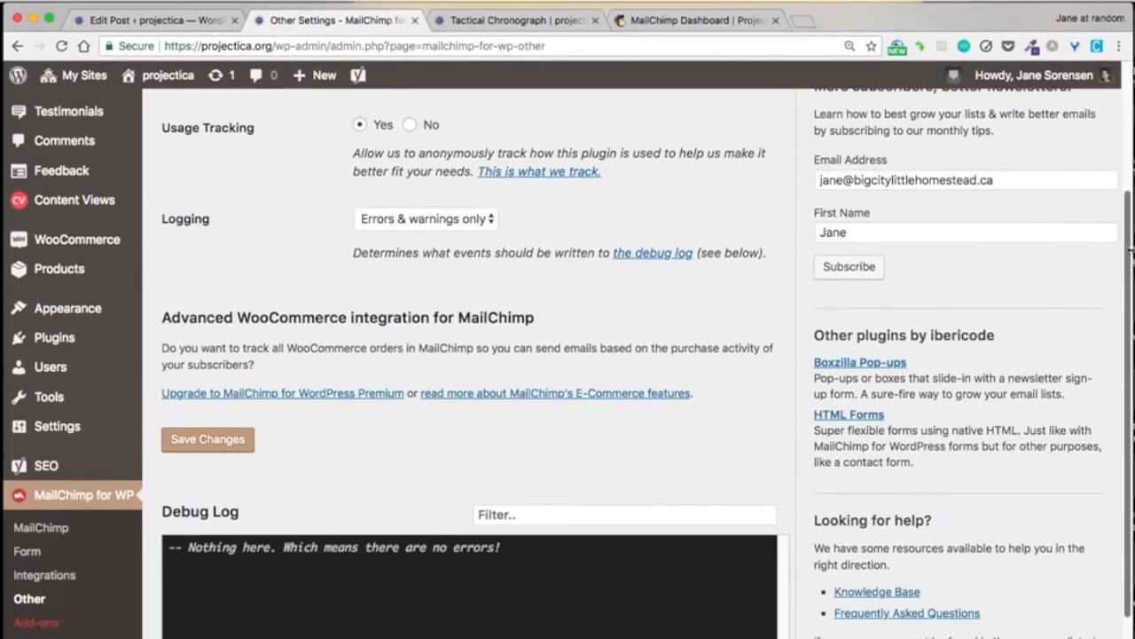
left_click_drag(1130, 272, 1109, 351)
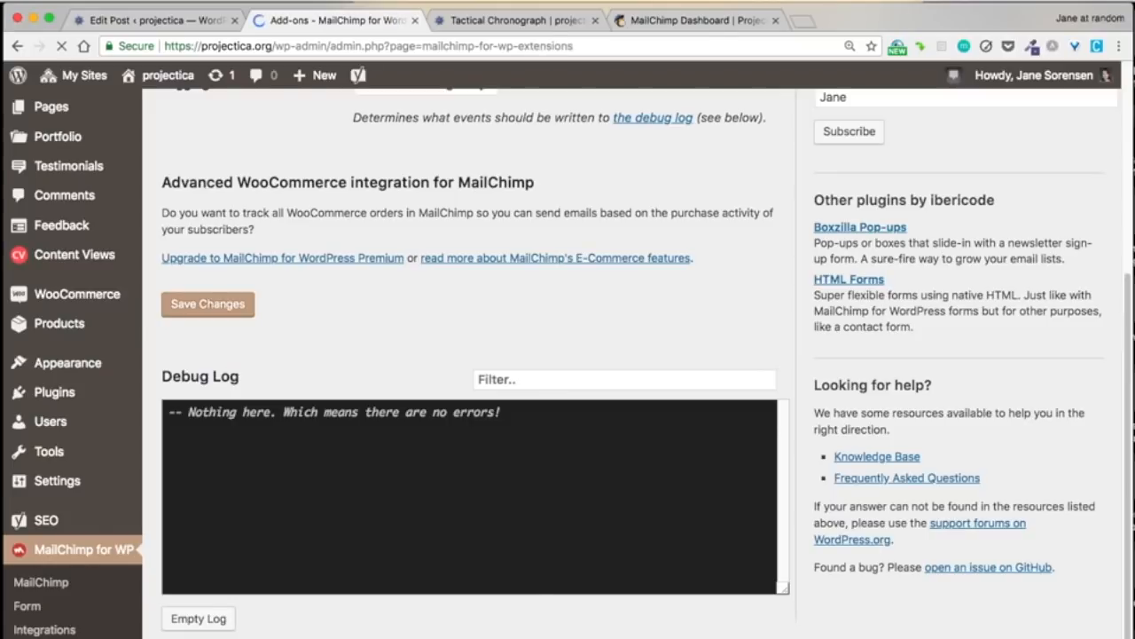
- Switch to the MailChimp account and open the Projectica subscriber list
left_click(681, 25)
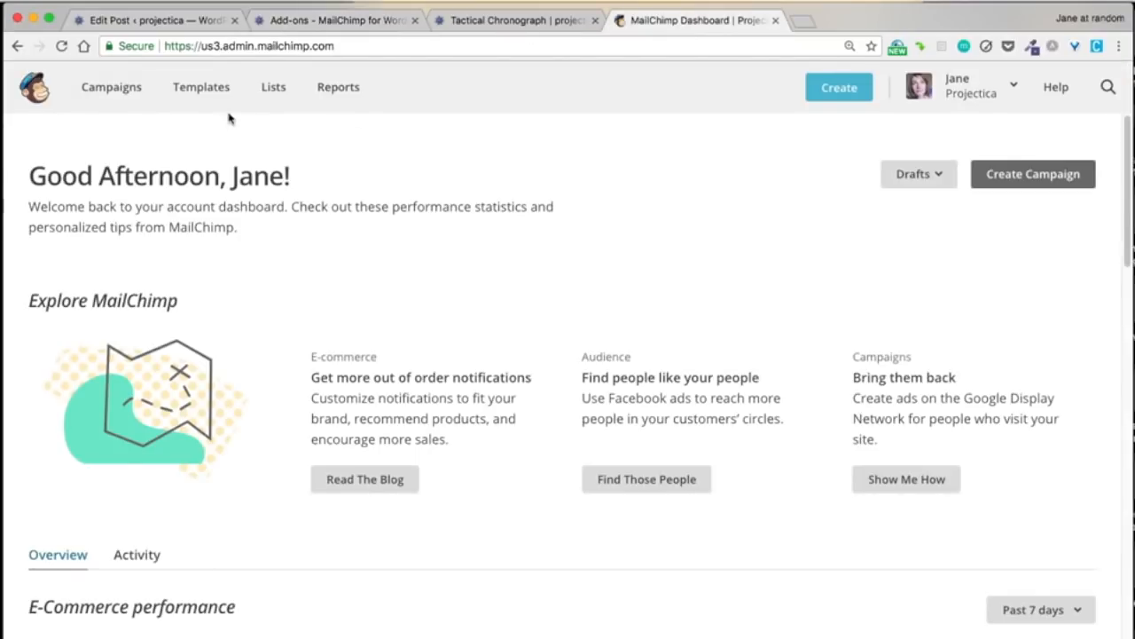
left_click(273, 87)
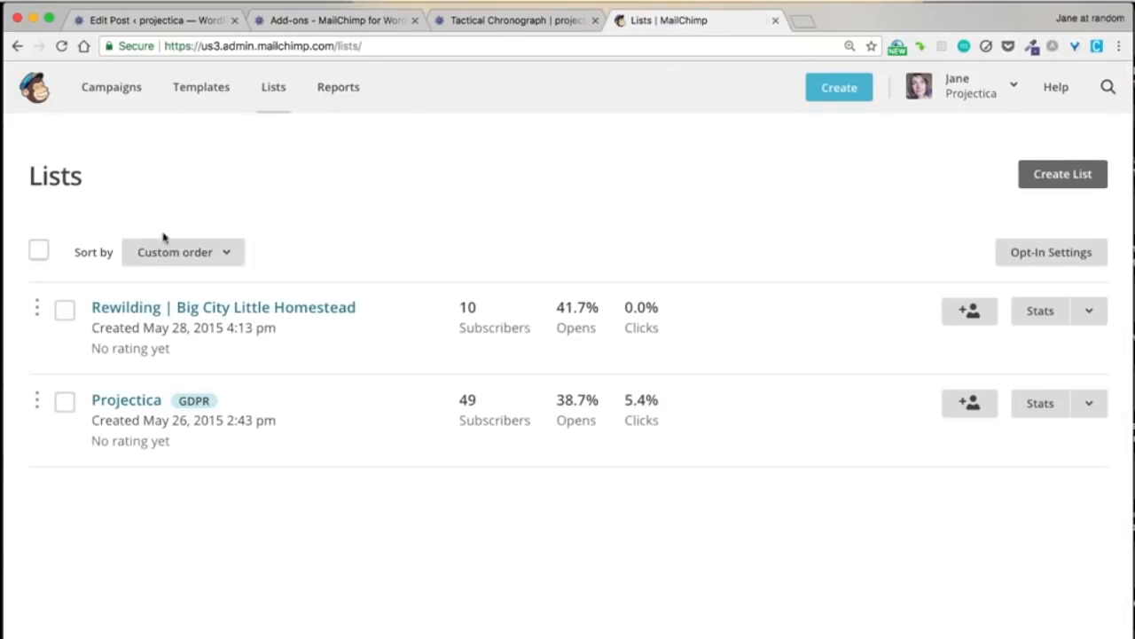
left_click(140, 405)
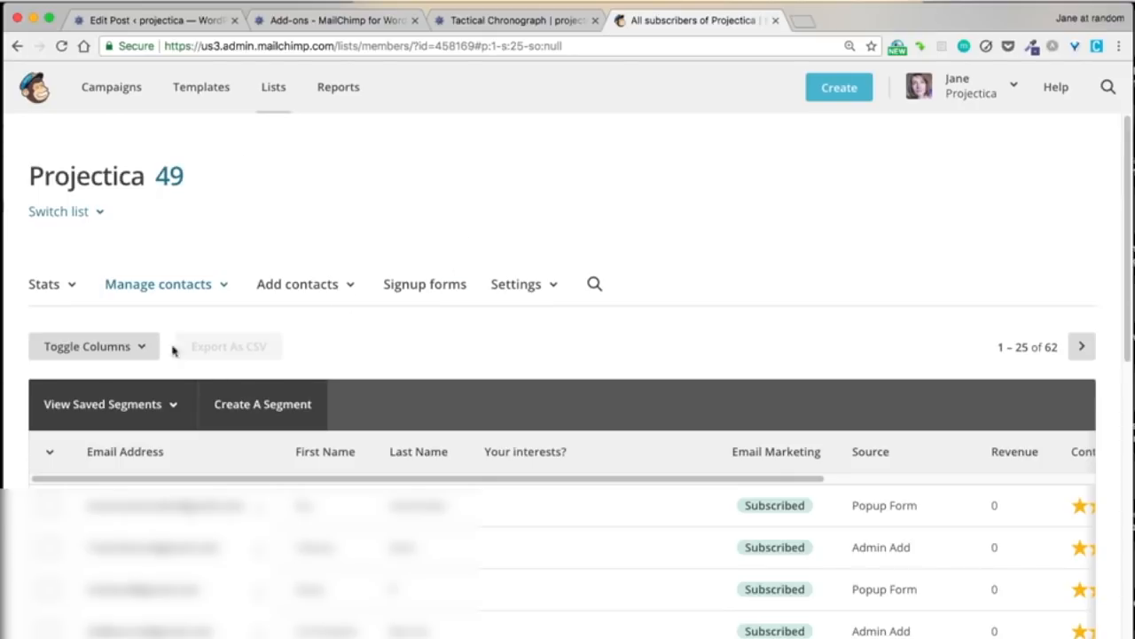
- Preview a new segment of the Projectica list with the condition Orders (Total #) is 2
left_click(260, 406)
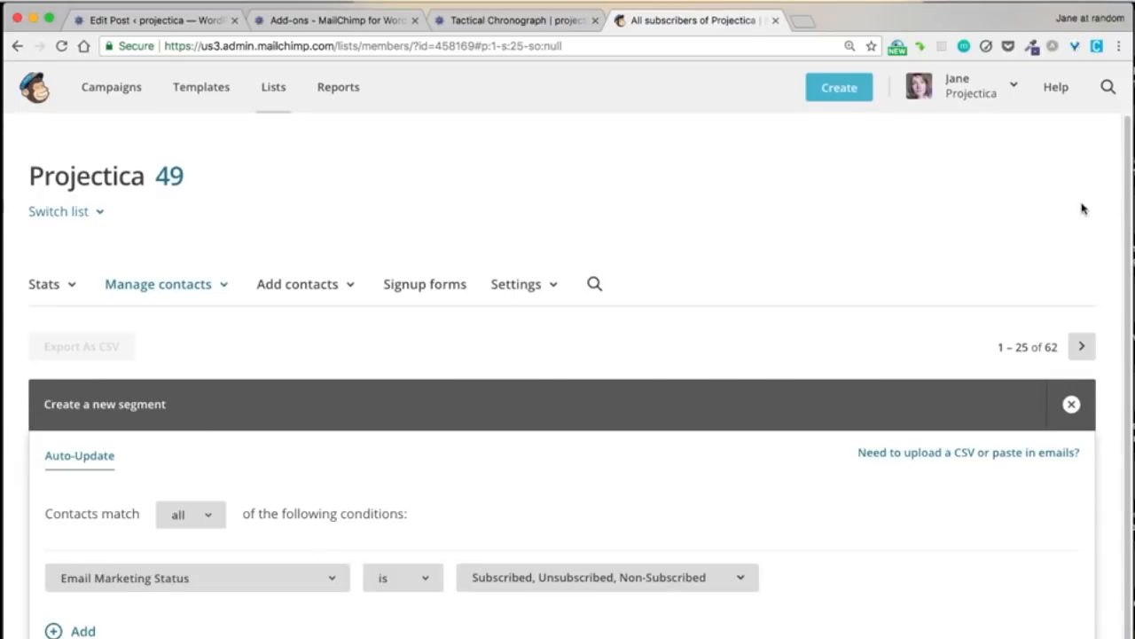
left_click_drag(1120, 210, 1118, 311)
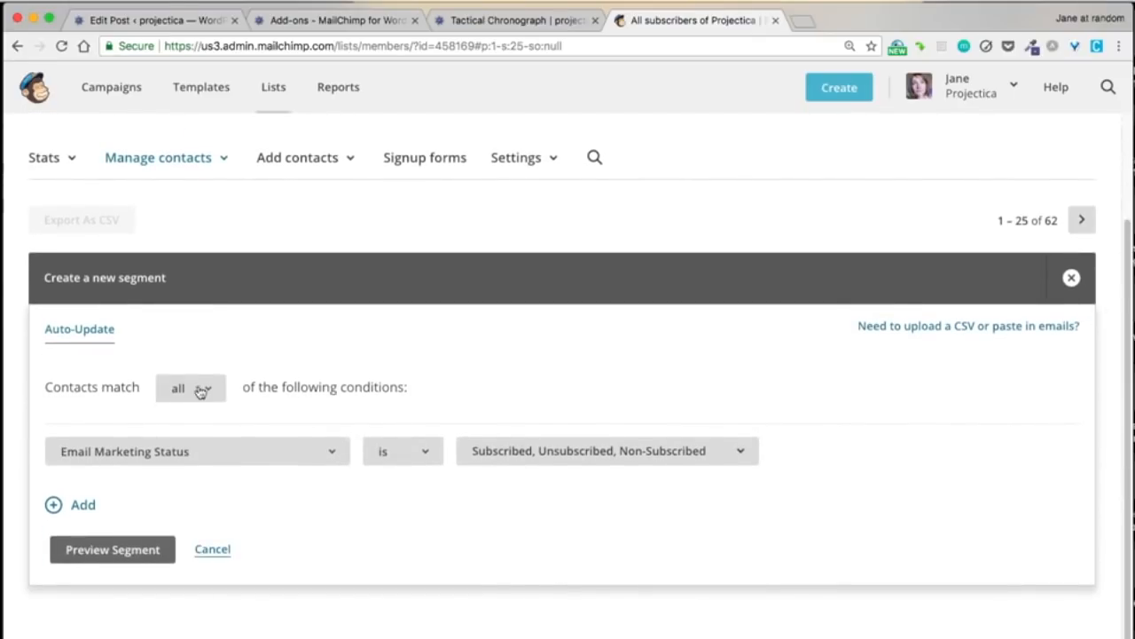
left_click(222, 454)
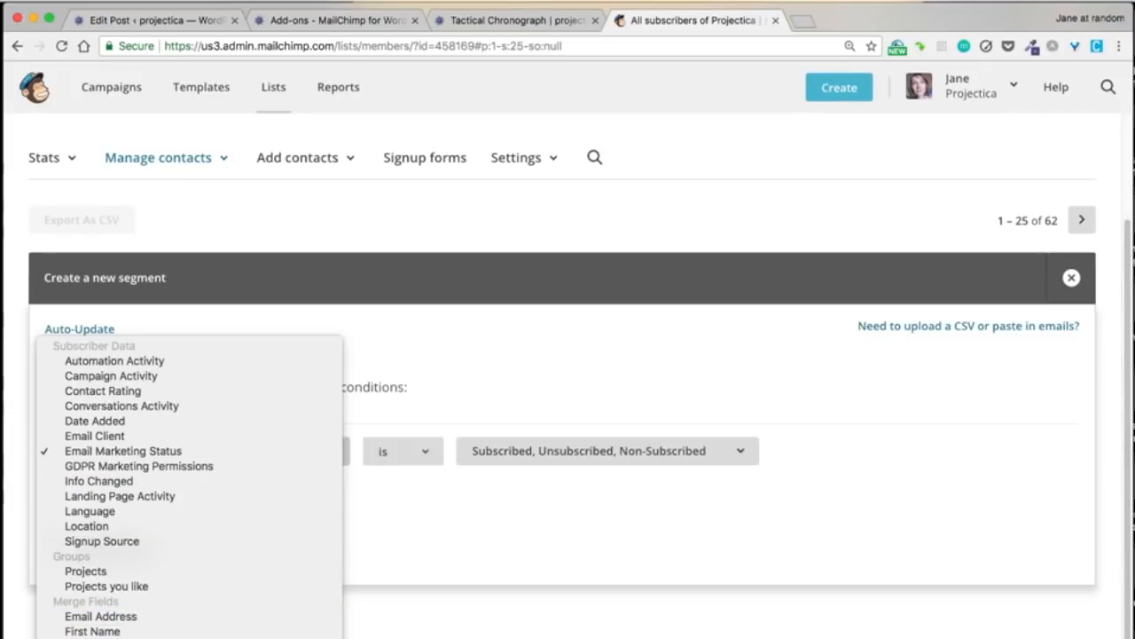
scroll(189, 488, "down", 3)
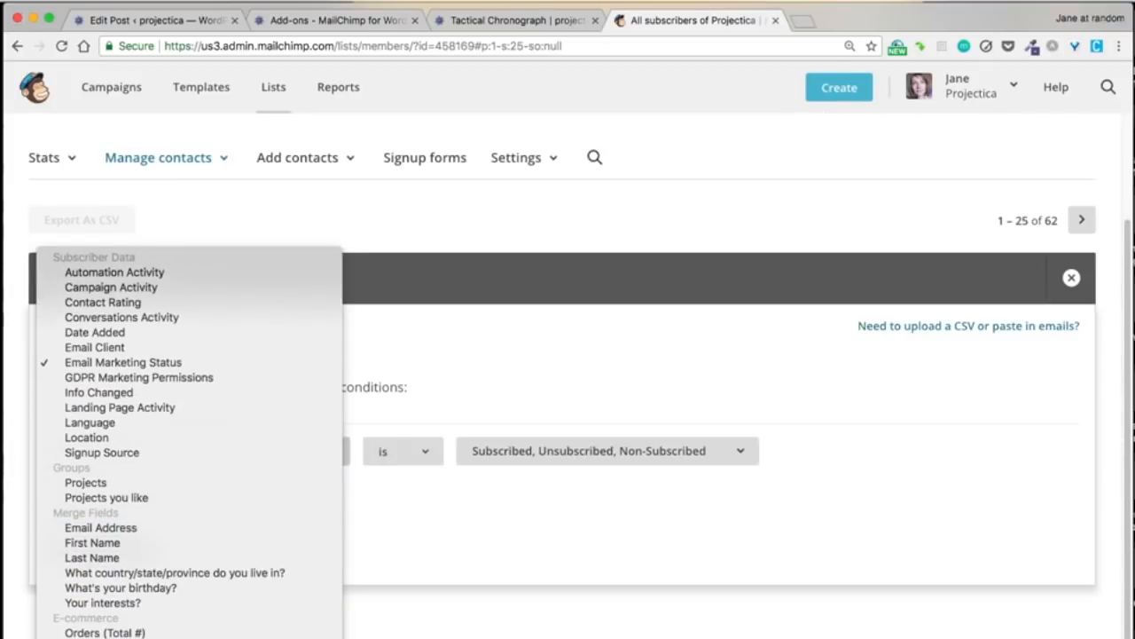
left_click(196, 633)
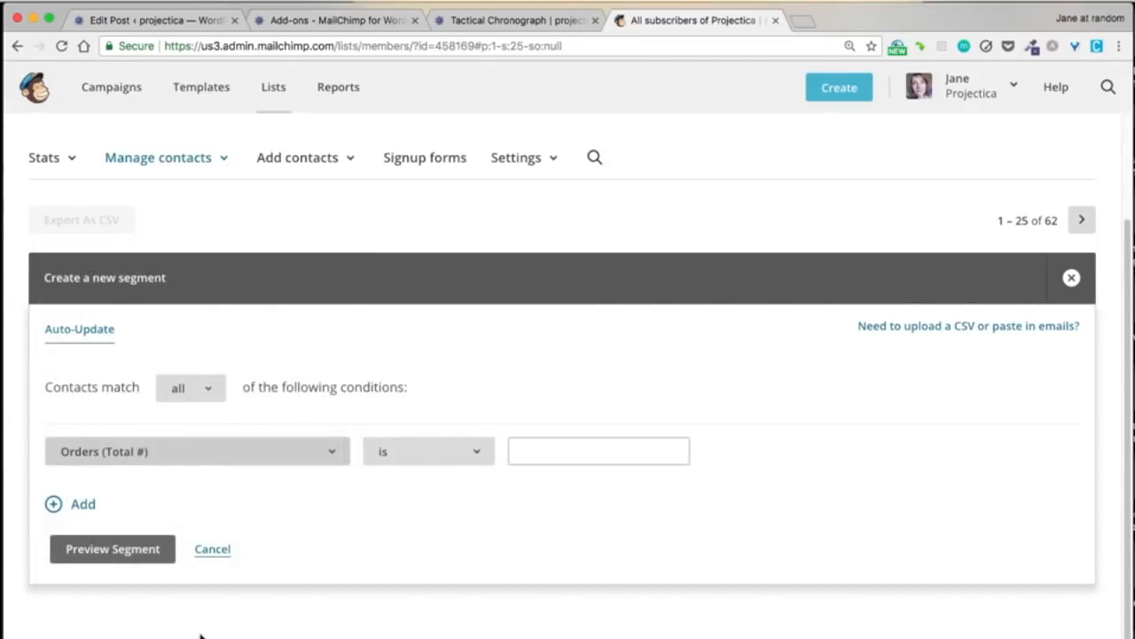
left_click(594, 452)
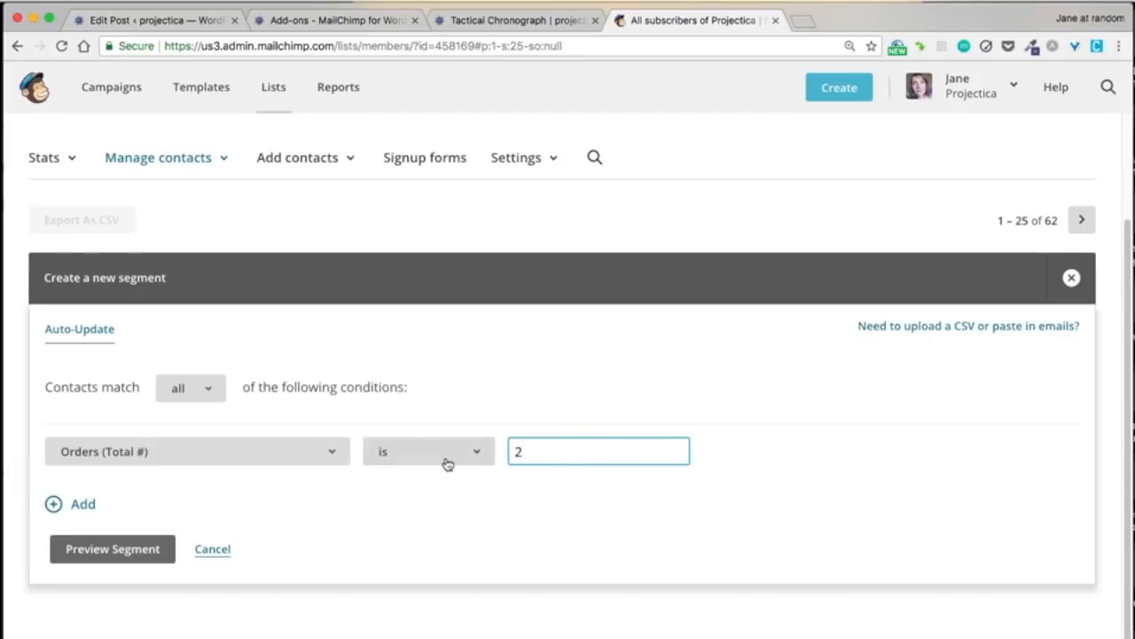
left_click(118, 552)
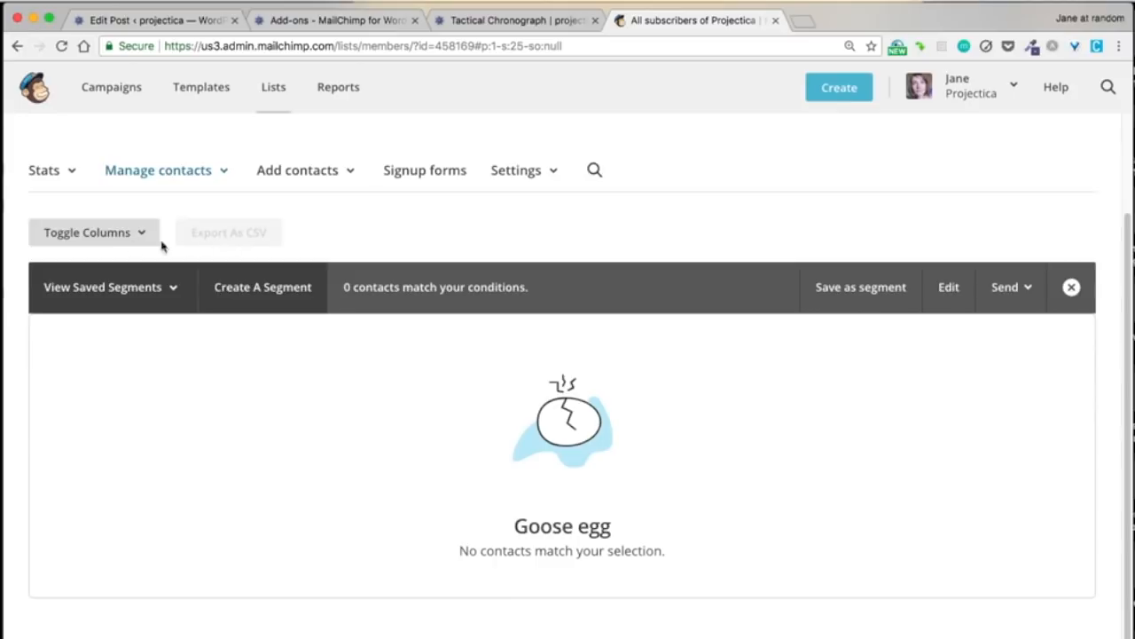
- Reopen the Projectica list, preview a new segment with the condition Purchase Activity has purchased, and look through the matching contacts
left_click(16, 46)
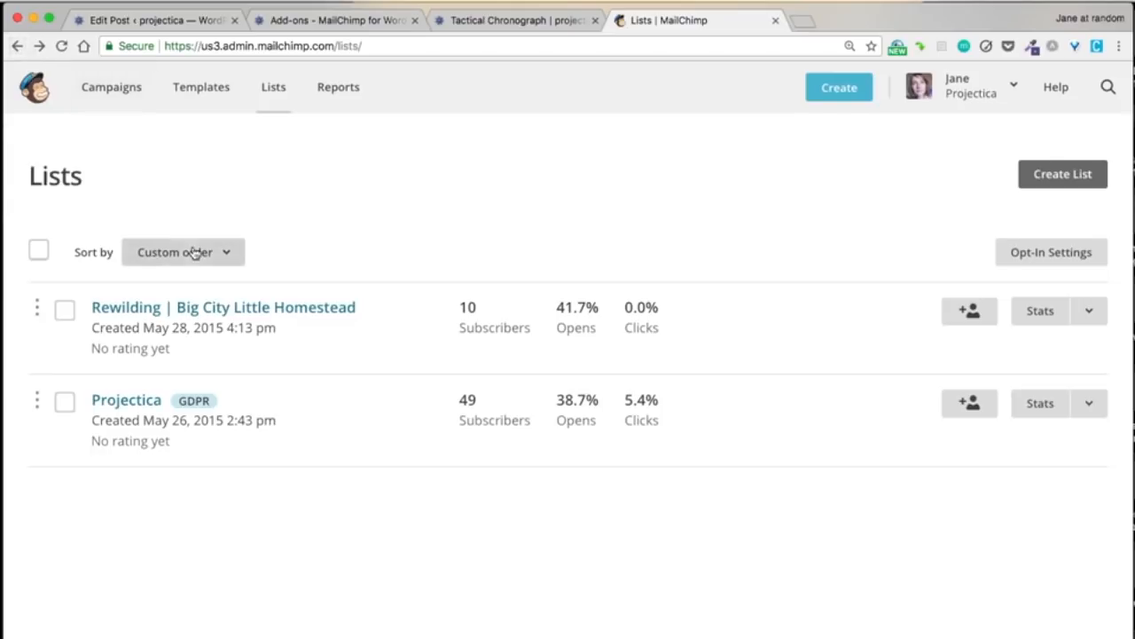
left_click(131, 408)
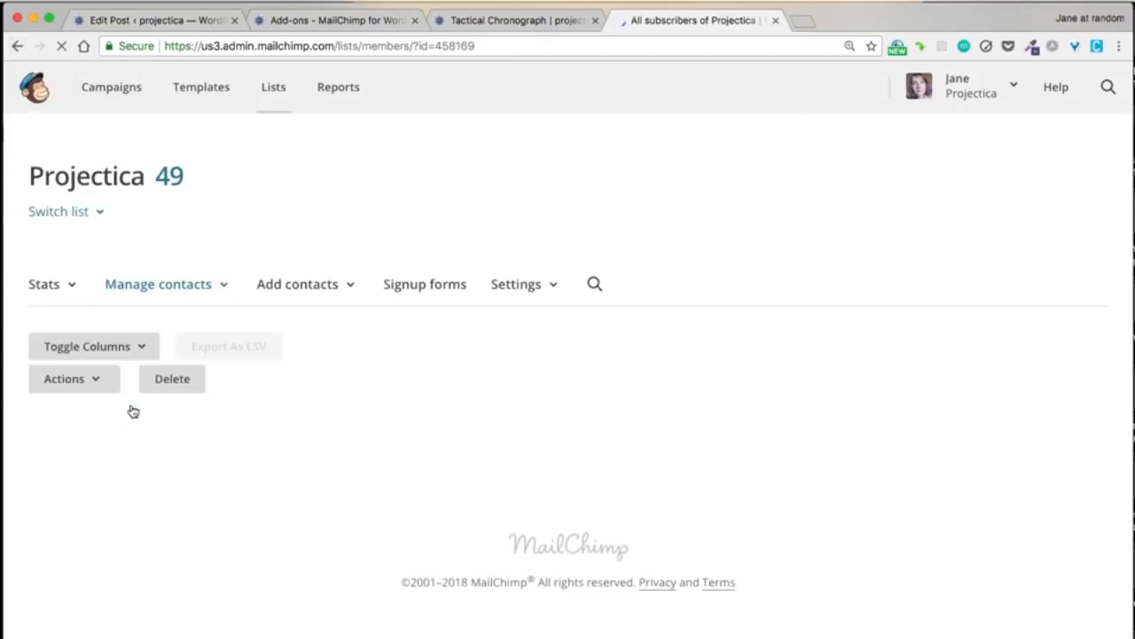
left_click(269, 400)
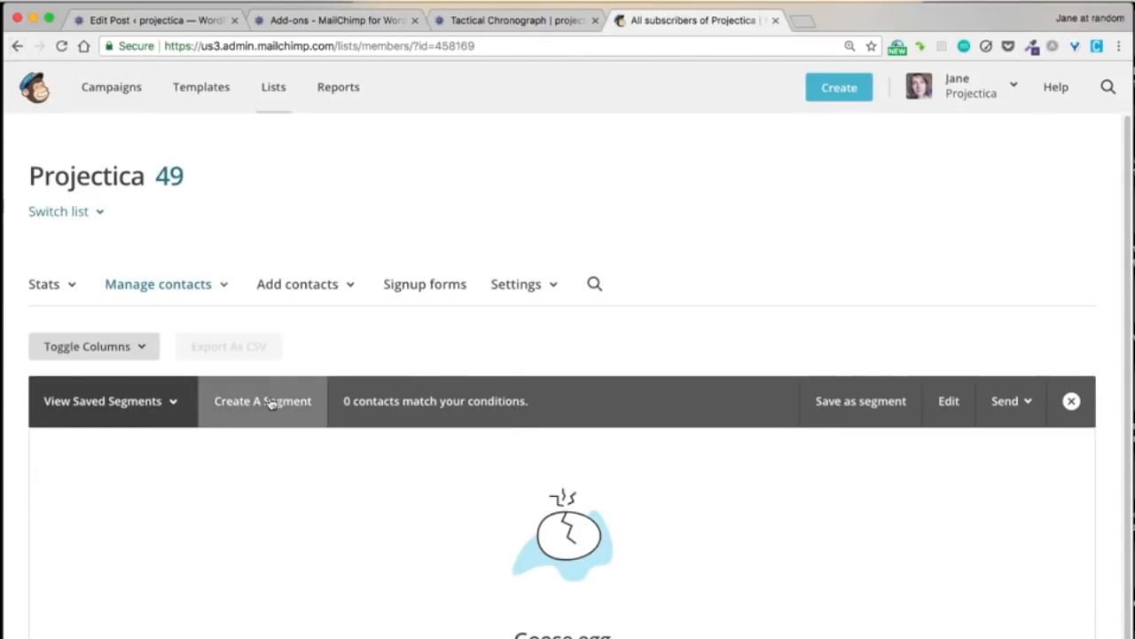
left_click(249, 584)
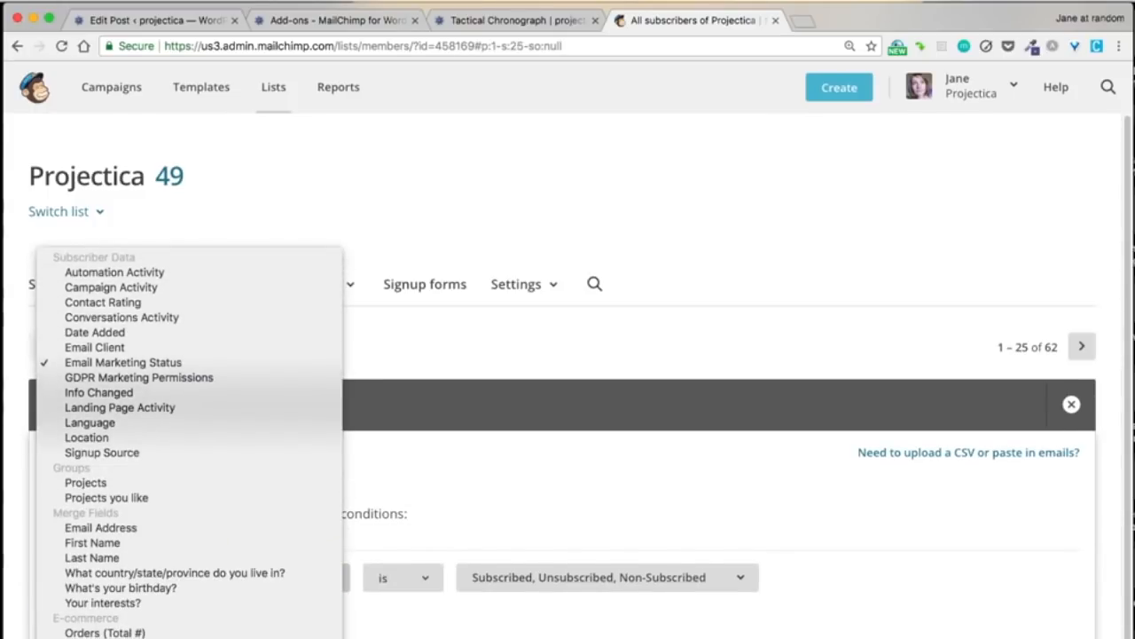
left_click(310, 577)
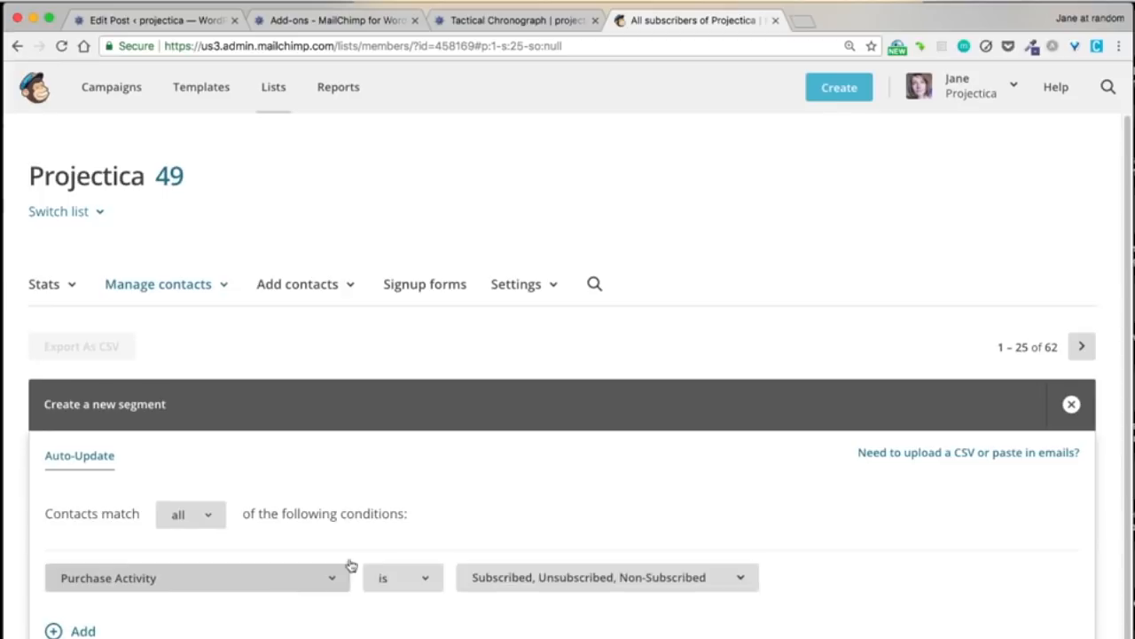
left_click(406, 582)
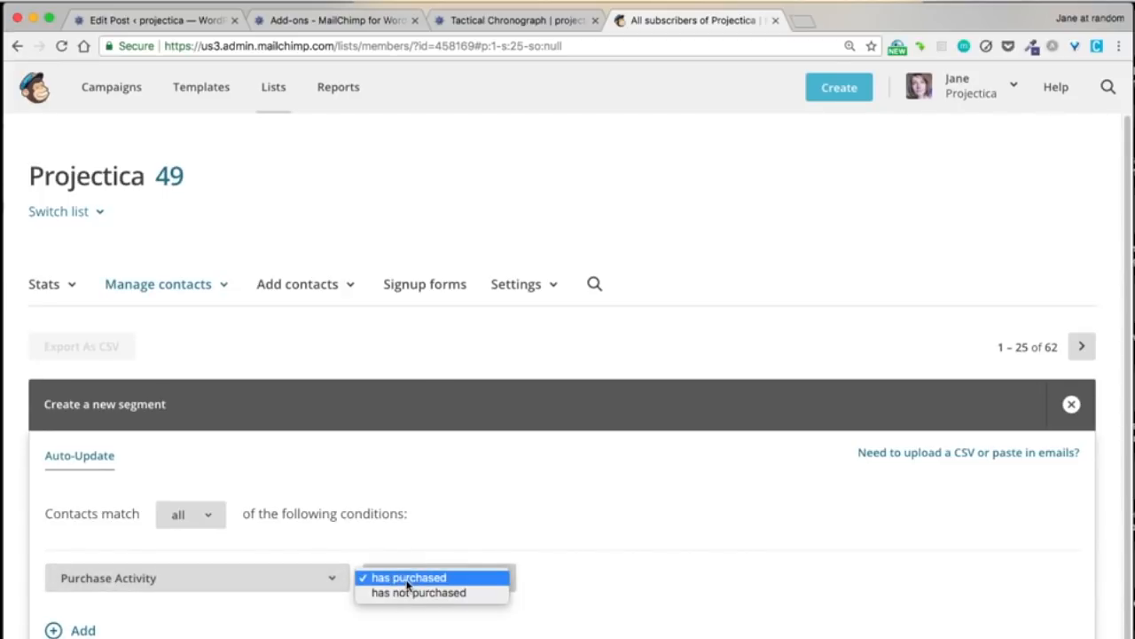
left_click(407, 582)
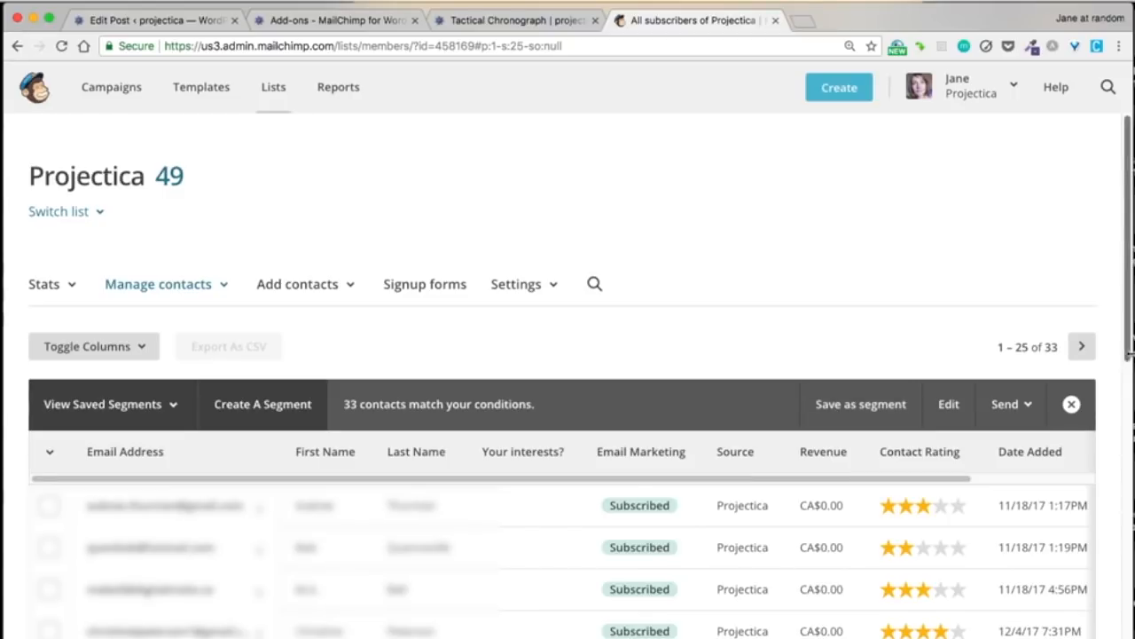
left_click_drag(1120, 347, 1088, 632)
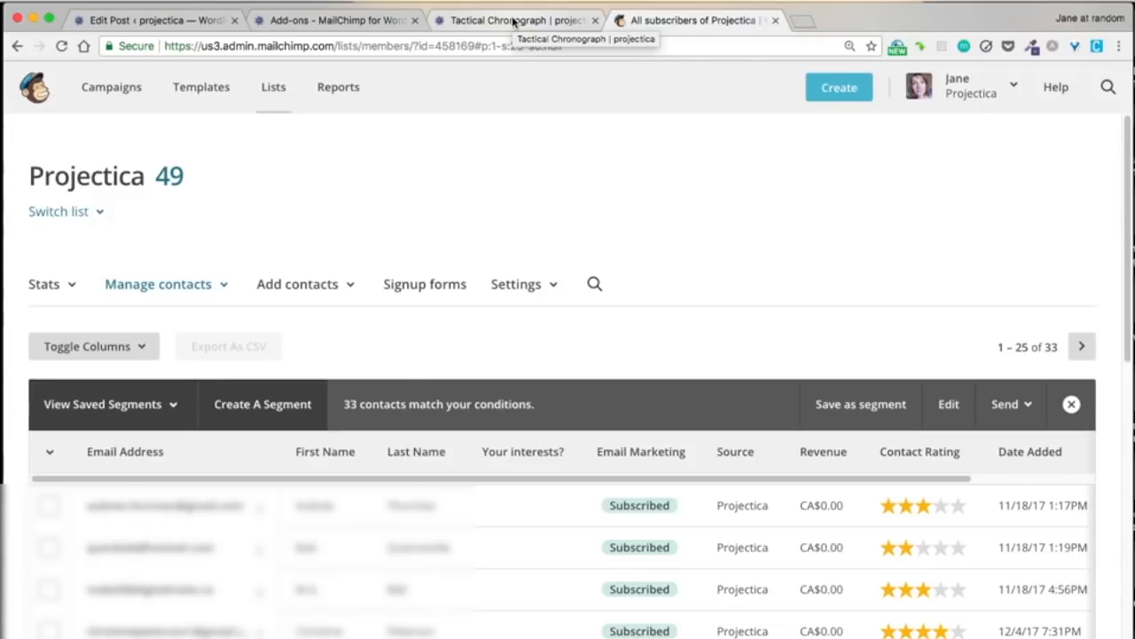
- Switch to the WordPress editor with the draft post about June's Tactical Chronograph
left_click(513, 21)
left_click(351, 21)
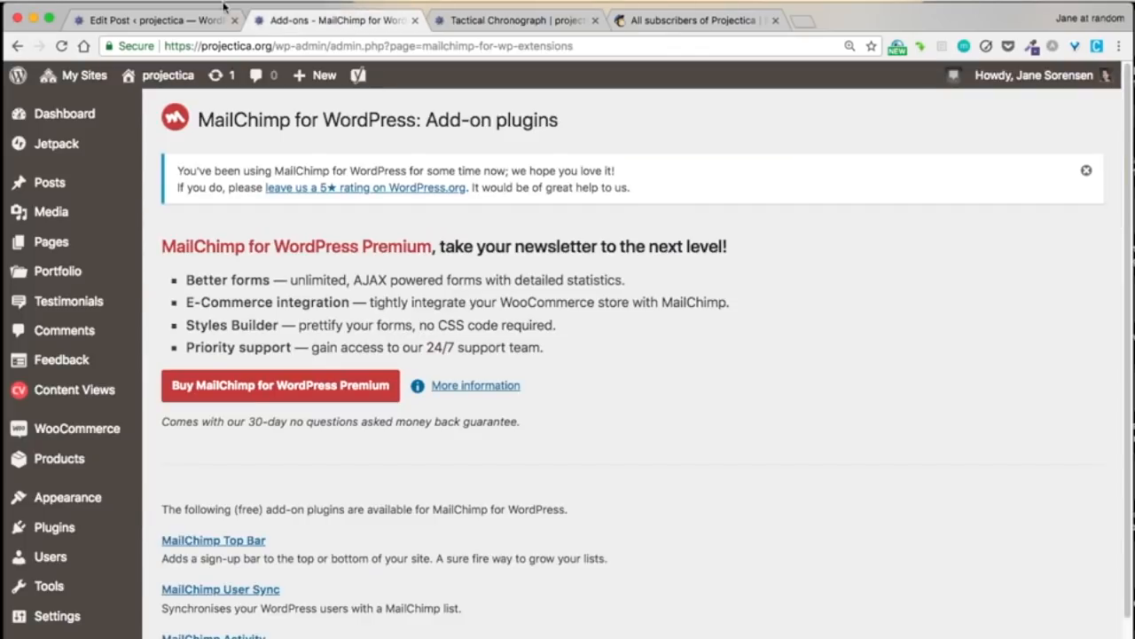
left_click(173, 19)
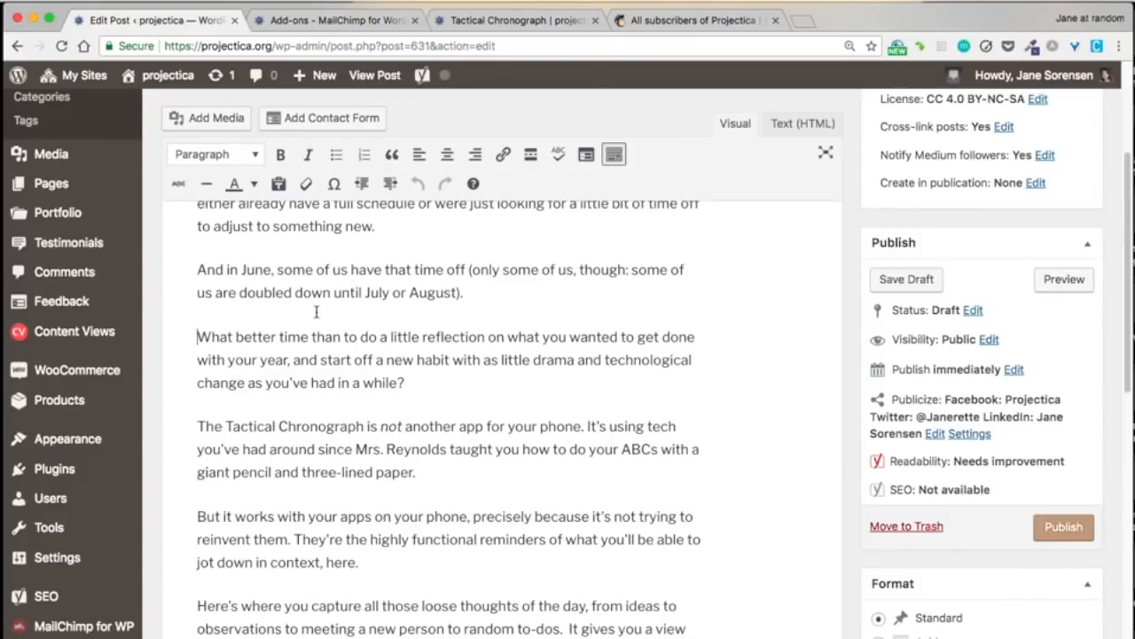
left_click(570, 298)
key("Return")
key("Return")
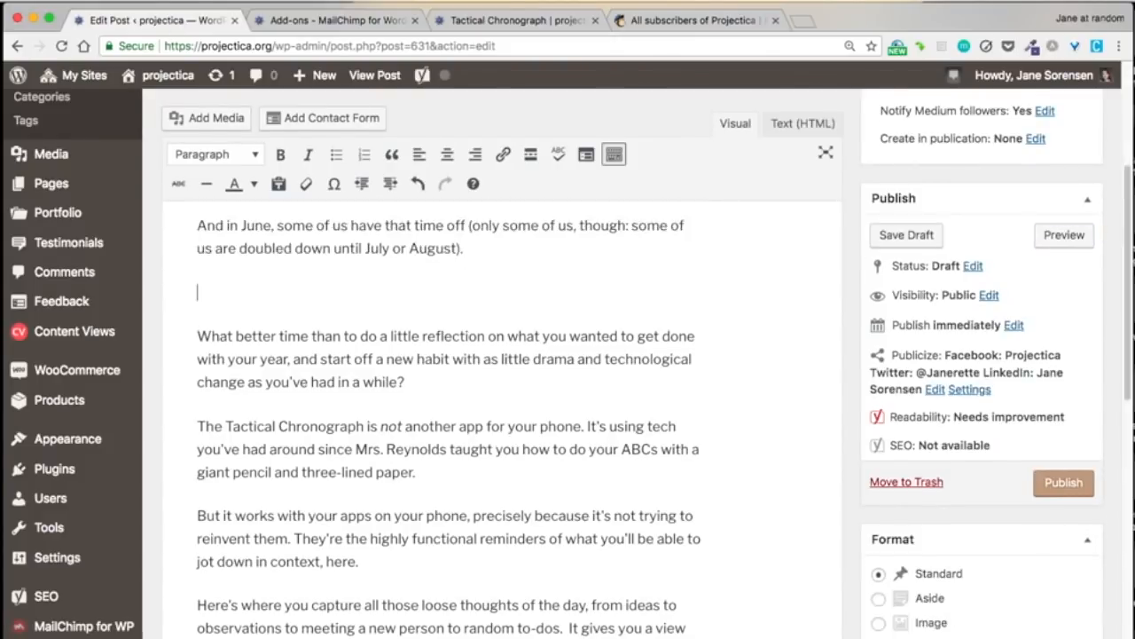
key("Up")
key("Up")
scroll(570, 298, "up", 4)
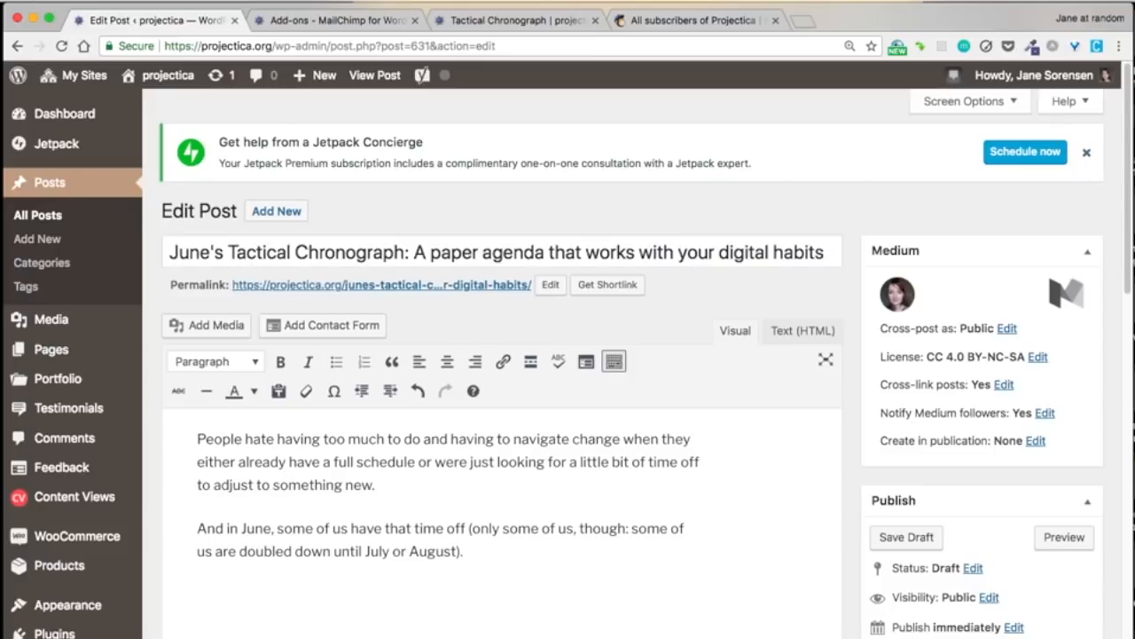
left_click(427, 634)
key("BackSpace")
key("BackSpace")
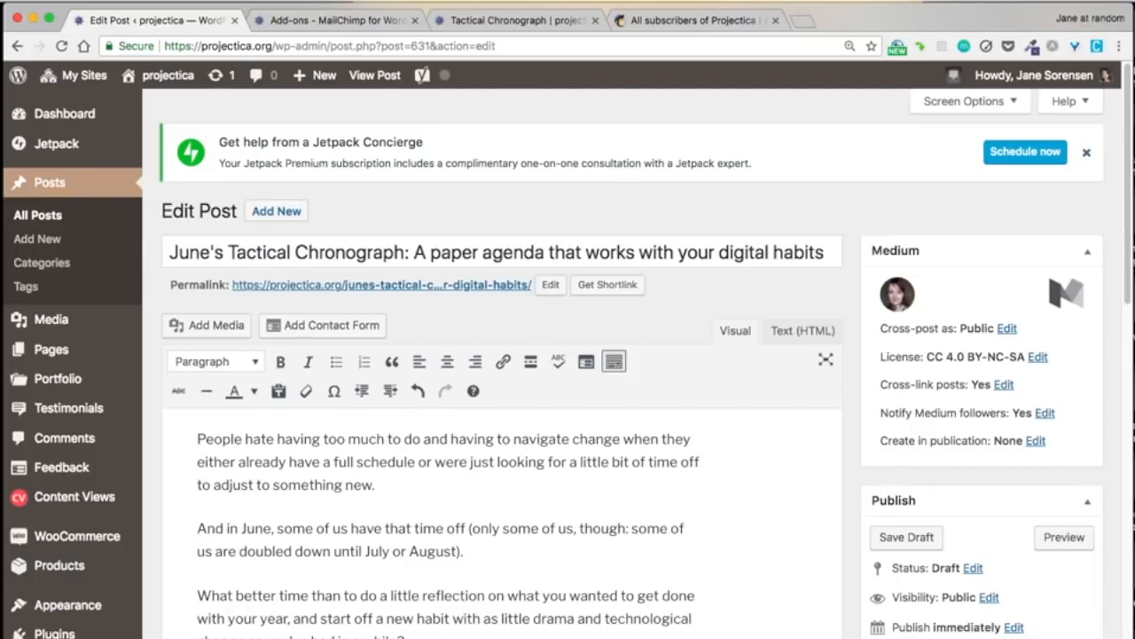
- Insert 2017-12-04-19.05.07-copy.jpg from the media library below the paragraph starting "What better time" and centre the image
key("Return")
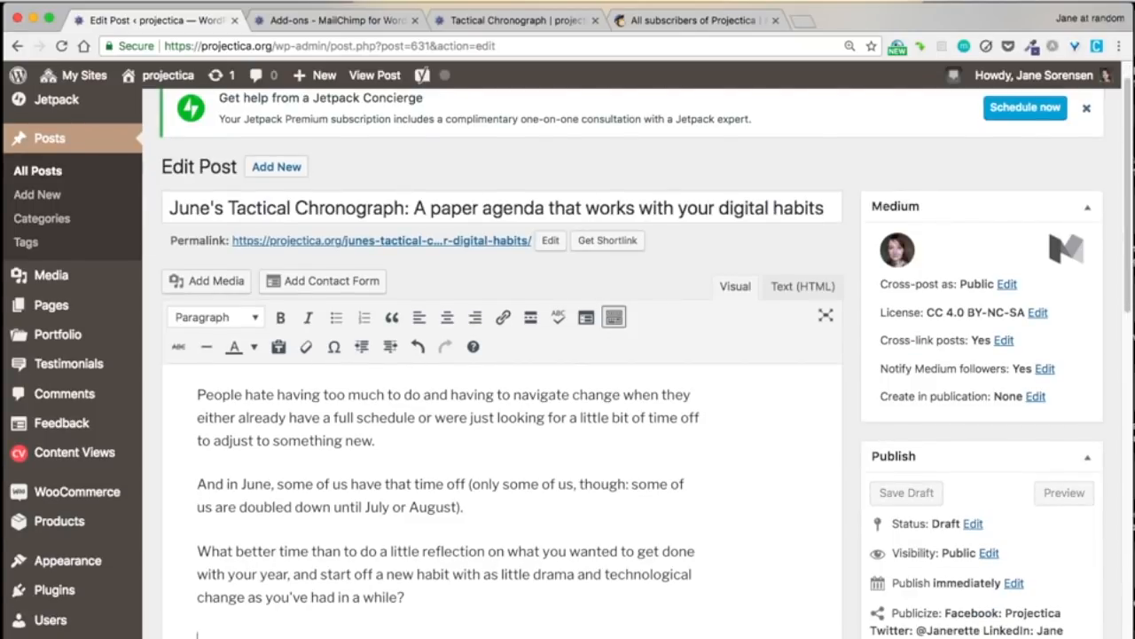
left_click(222, 282)
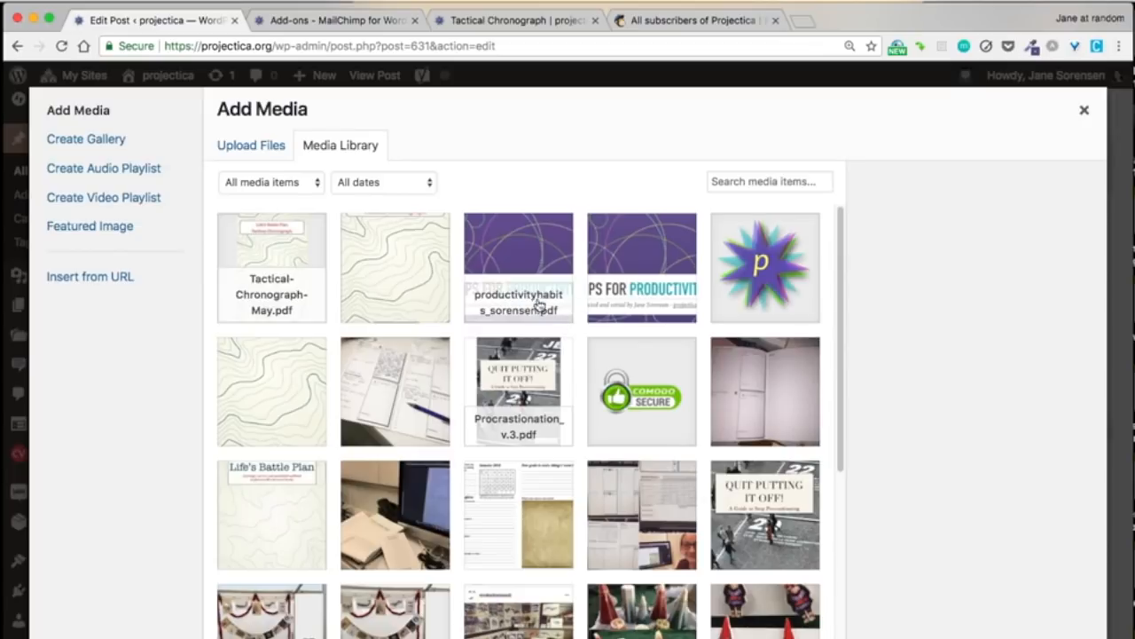
left_click(790, 413)
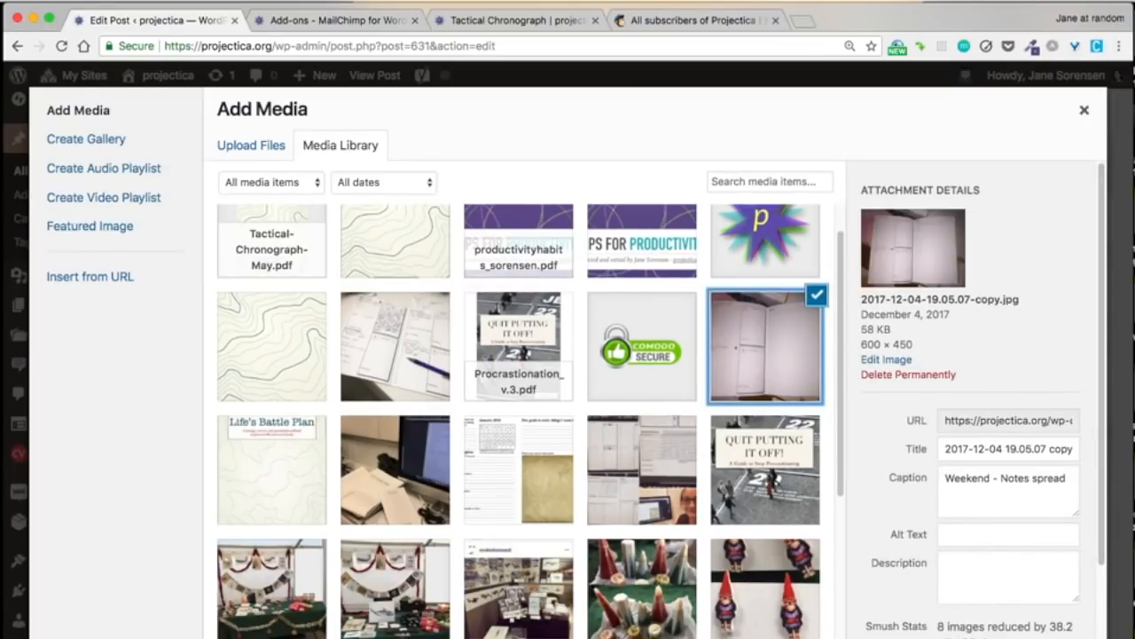
left_click(1039, 637)
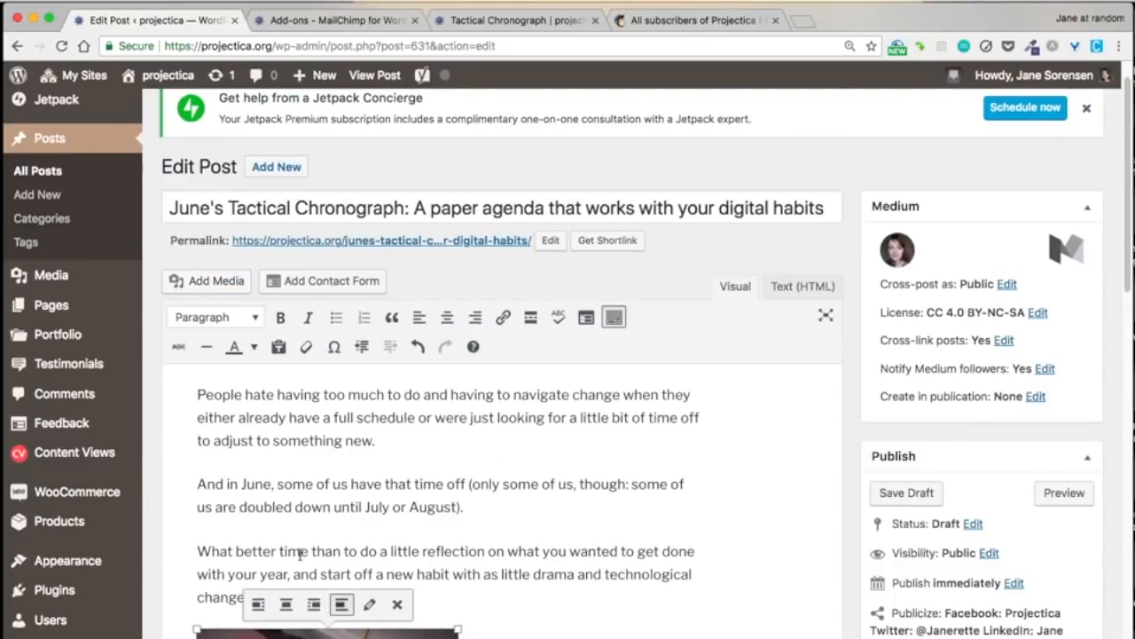
left_click(285, 604)
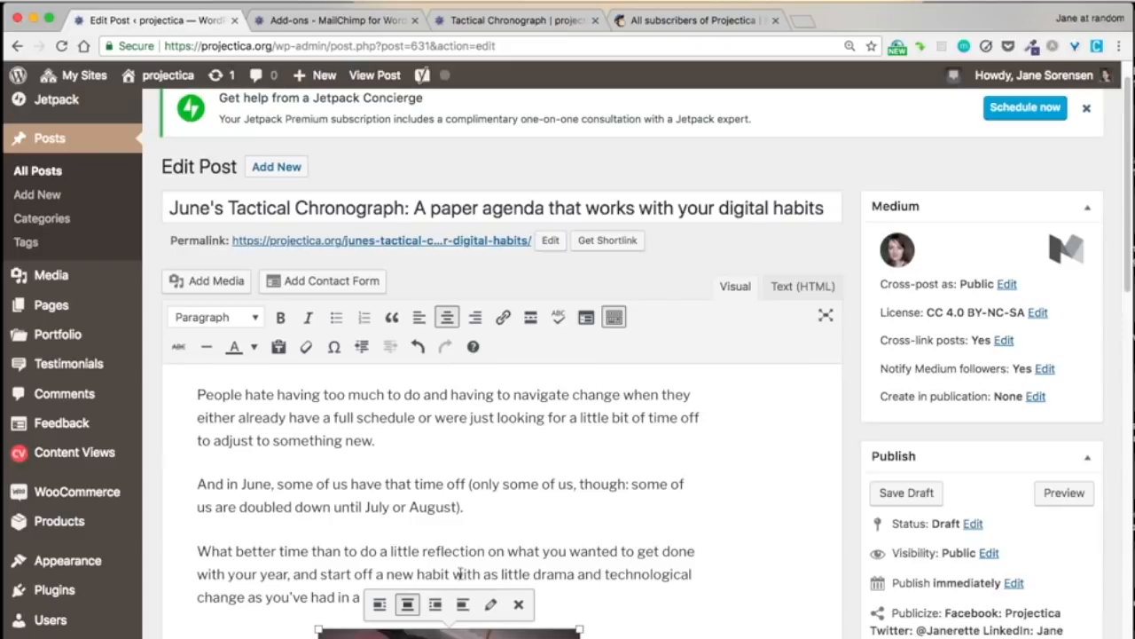
- Replace the inserted image's caption with "Placeholder for 20 second explainer video"
left_click_drag(1127, 275, 1124, 373)
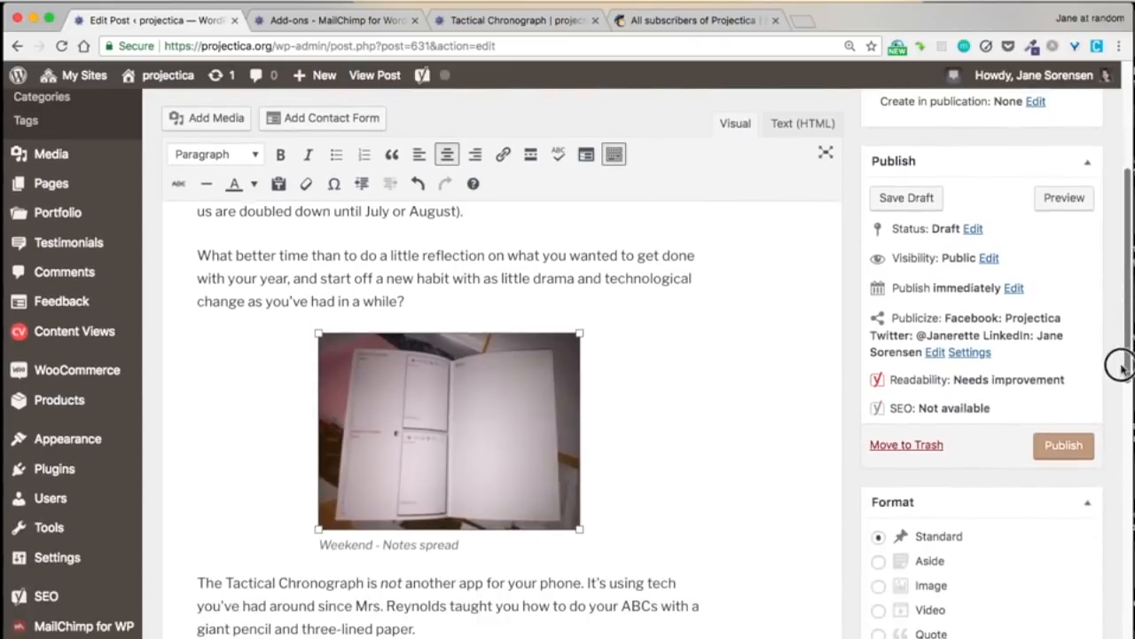
double_click(400, 542)
key("super+a")
right_click(399, 544)
left_click(409, 537)
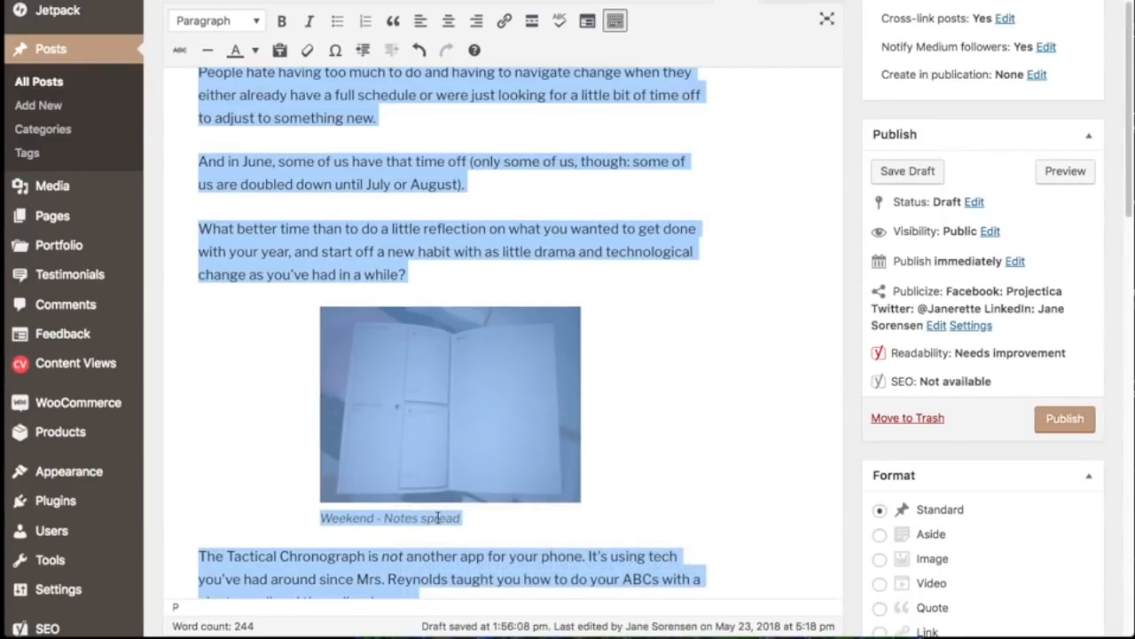
left_click(437, 517)
left_click_drag(462, 517, 319, 517)
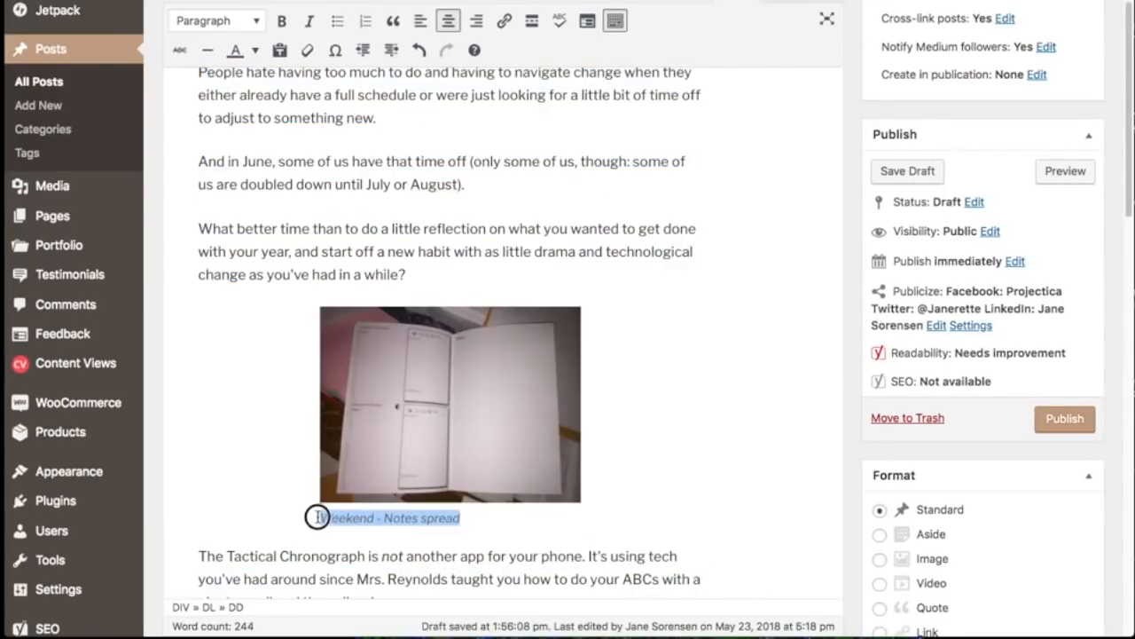
type("Placehom")
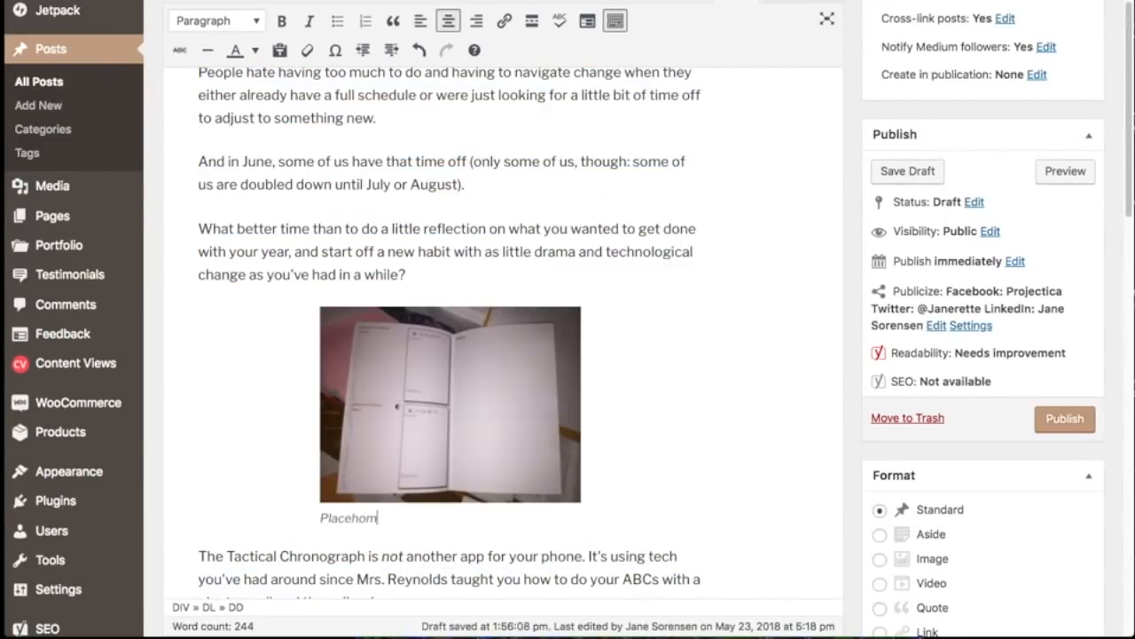
key("BackSpace")
type("lder for 20 second explainer")
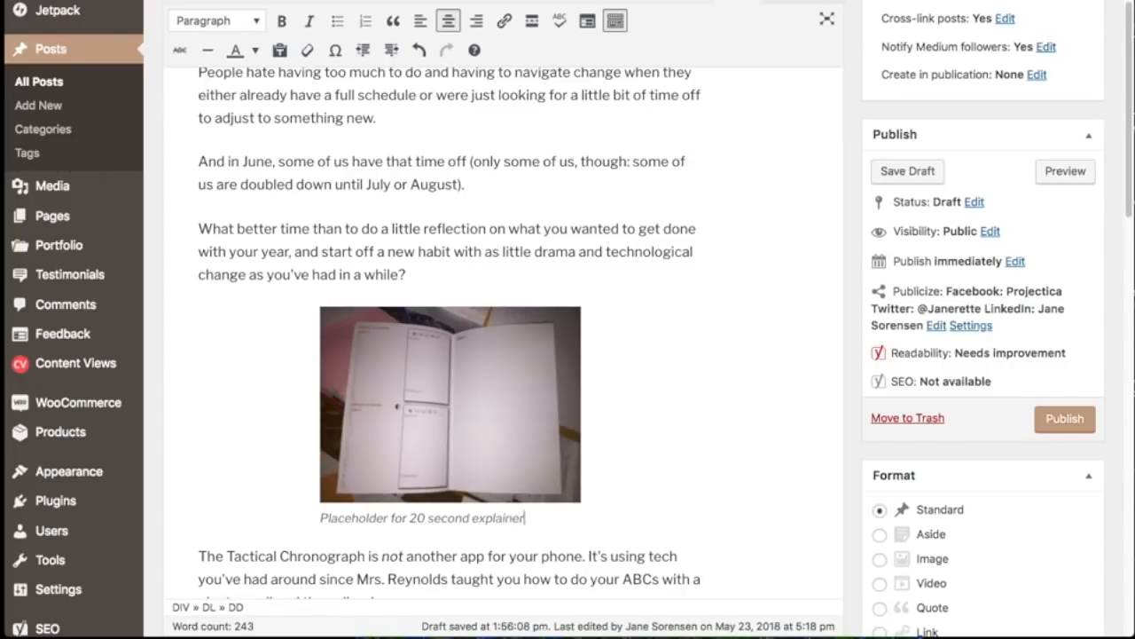
type("eo")
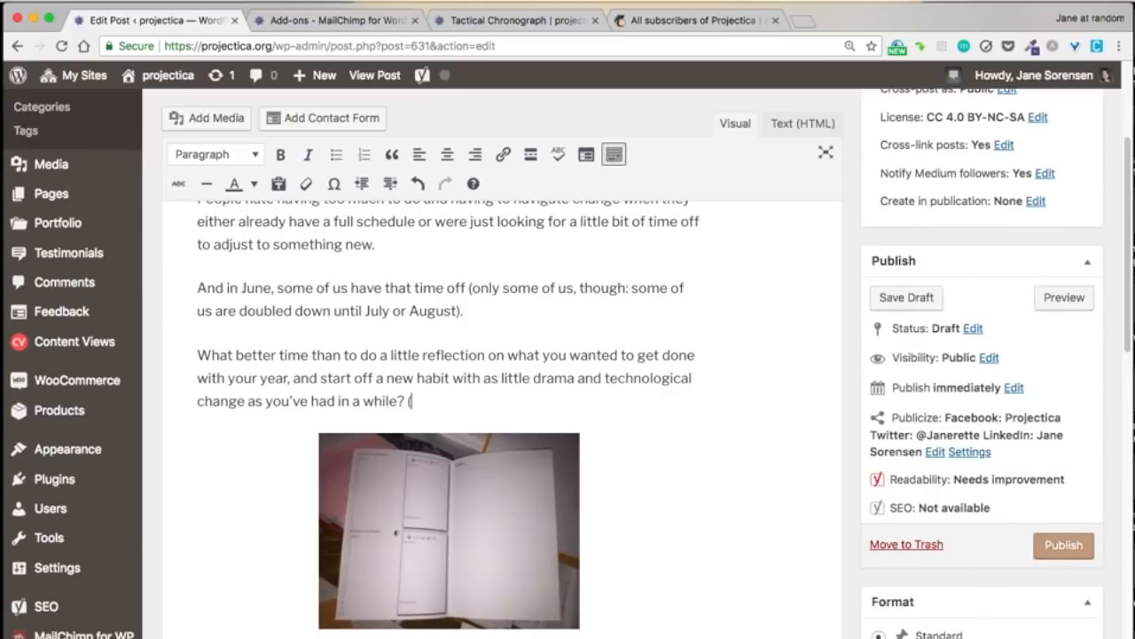
- Append "(You can subscribe to the email list with this link, and you'll be queued up to receive it in no time.)" to the third paragraph
type("You can scu")
type("ci")
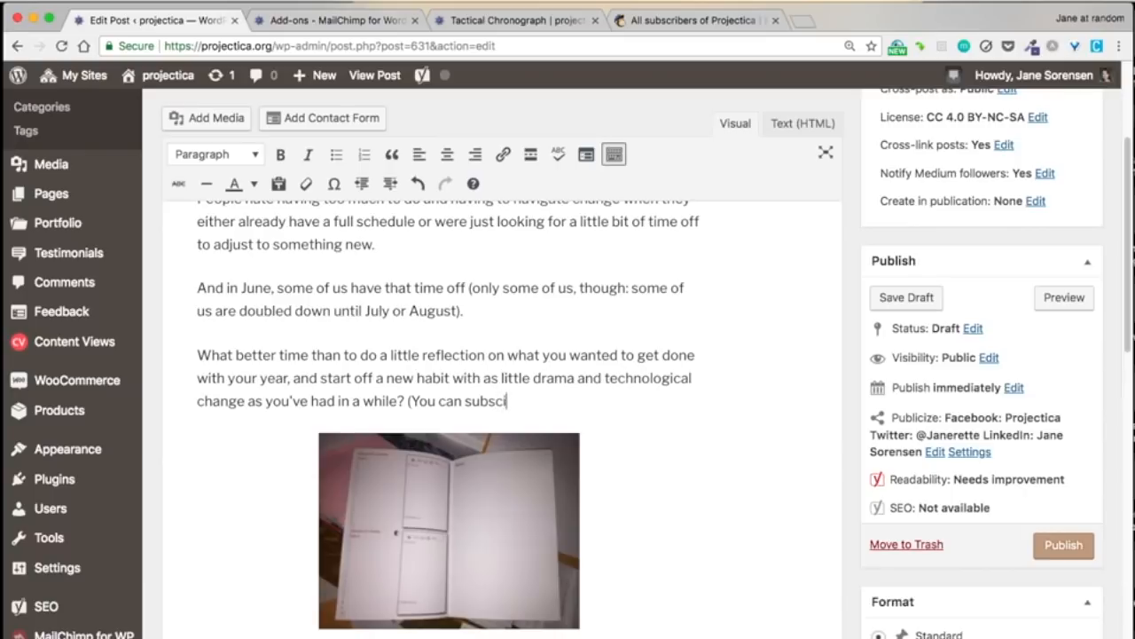
type("rbribe to the email ")
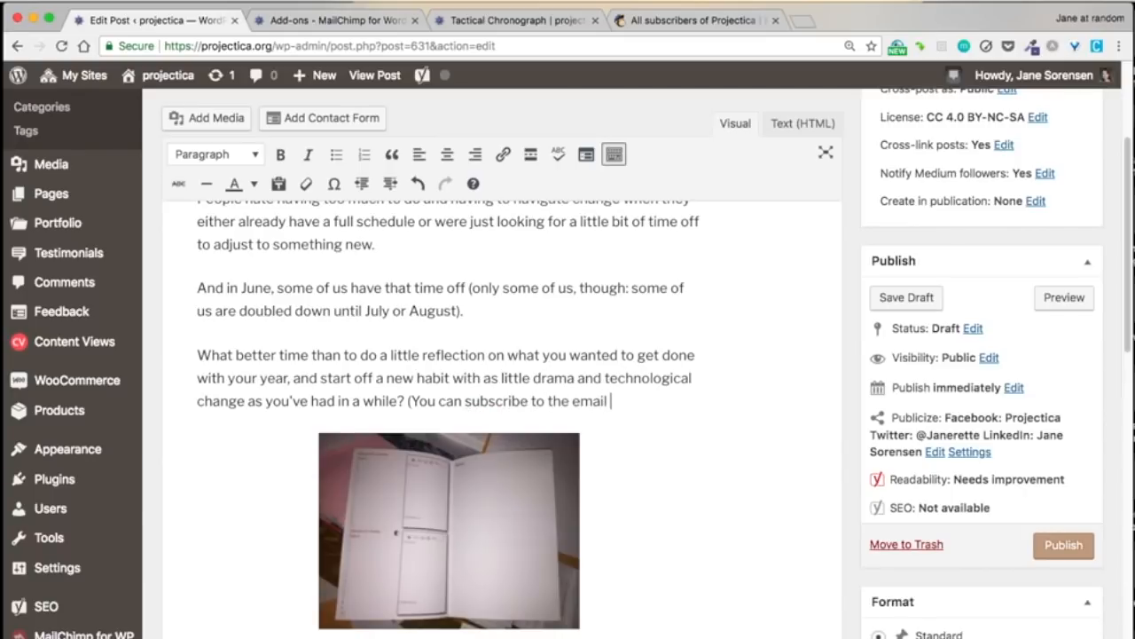
type("list here")
key("alt+shift+Left")
type("wthit")
type("hi")
type("ith THI")
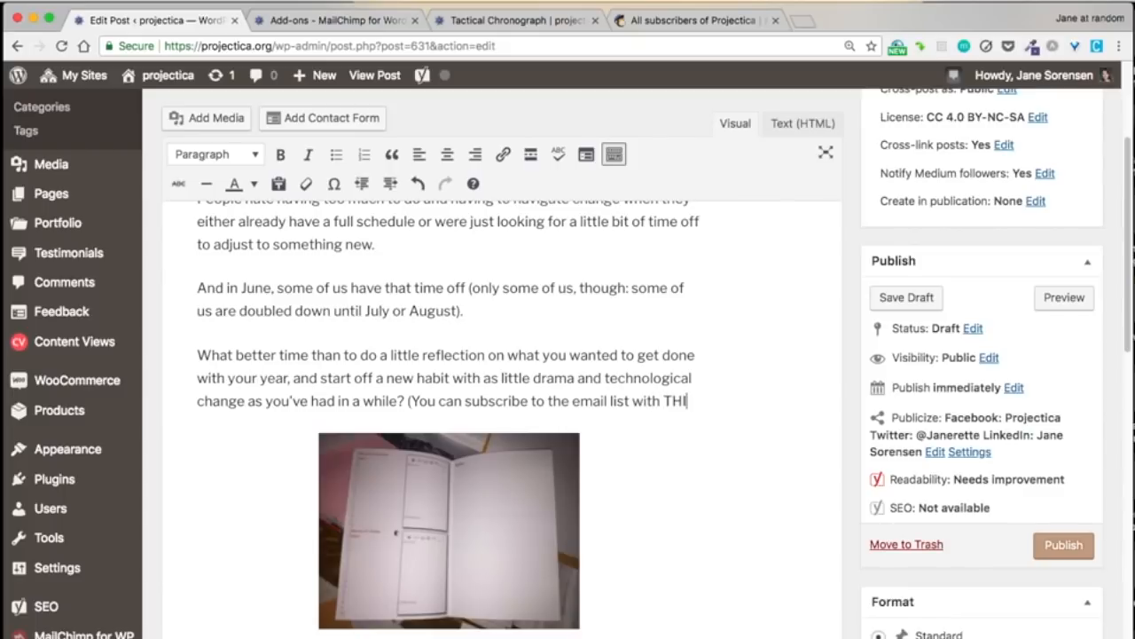
type("s link, and you'll be qu")
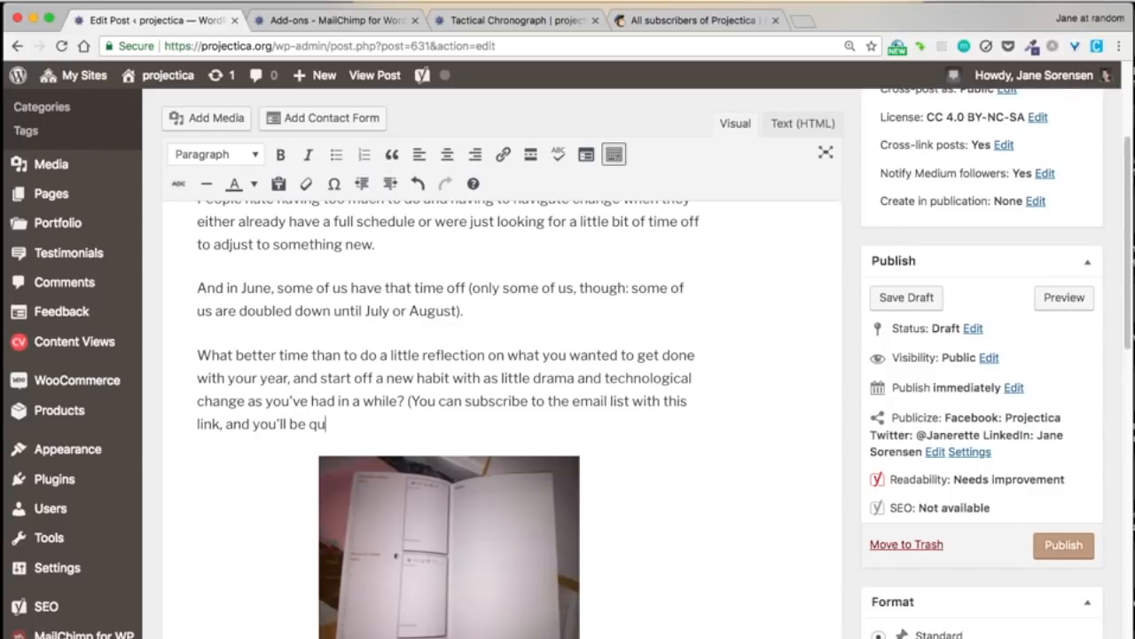
type("eued up ")
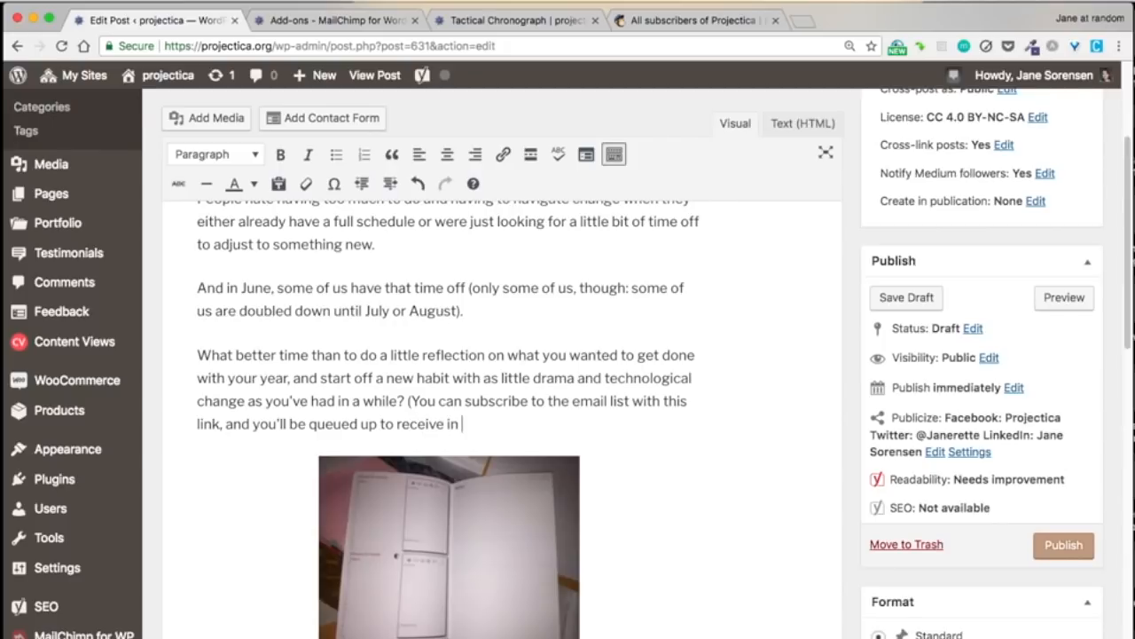
type("to receive it in no time")
left_click_drag(222, 426, 667, 409)
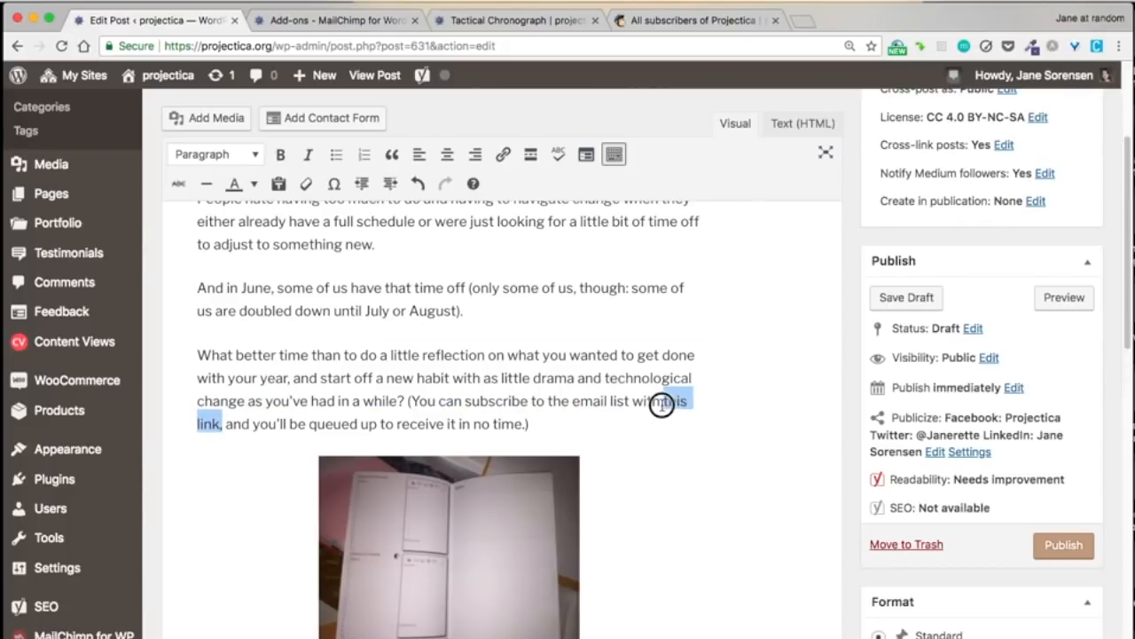
- Switch to MailChimp and open the Projectica list's saved segment New Hustle Chrono opt-ins for editing
left_click(679, 19)
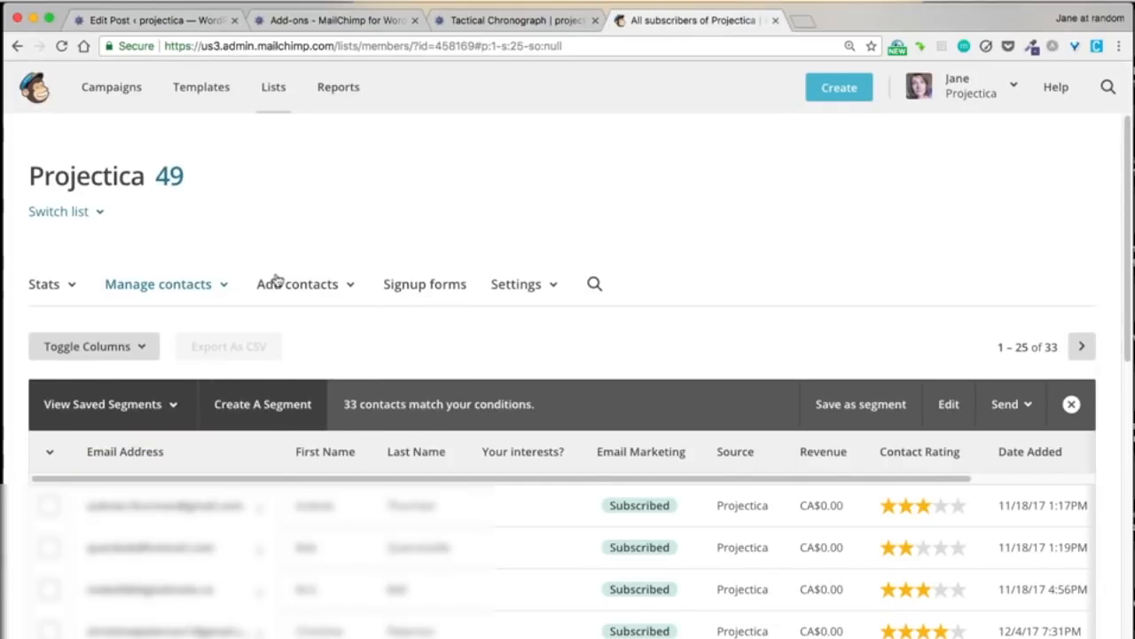
left_click(215, 289)
left_click(155, 455)
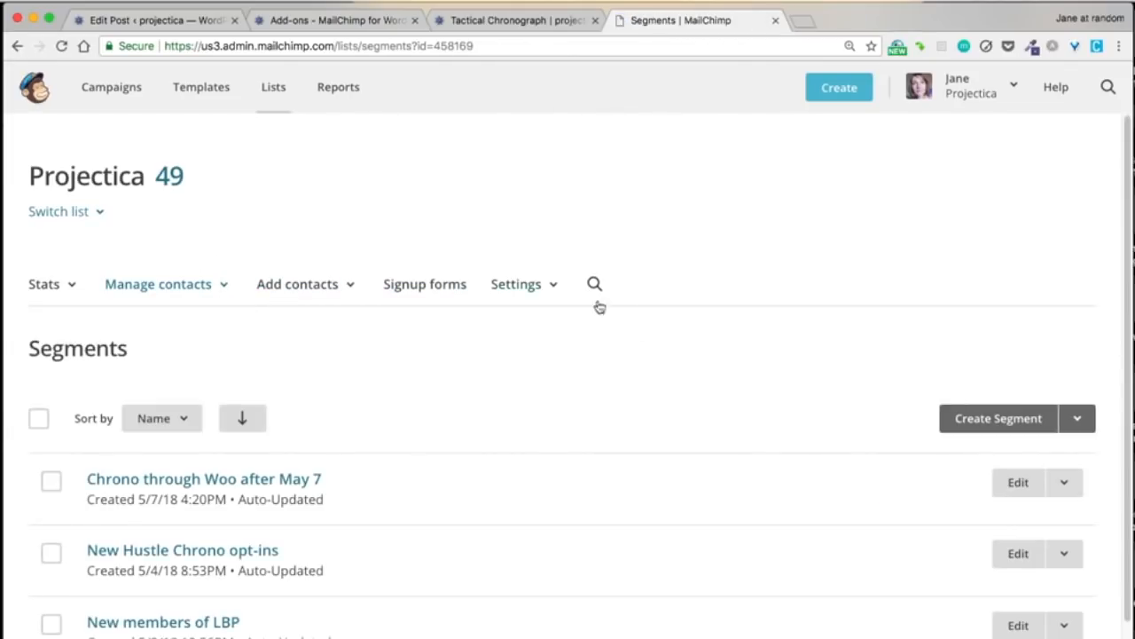
scroll(185, 371, "down", 3)
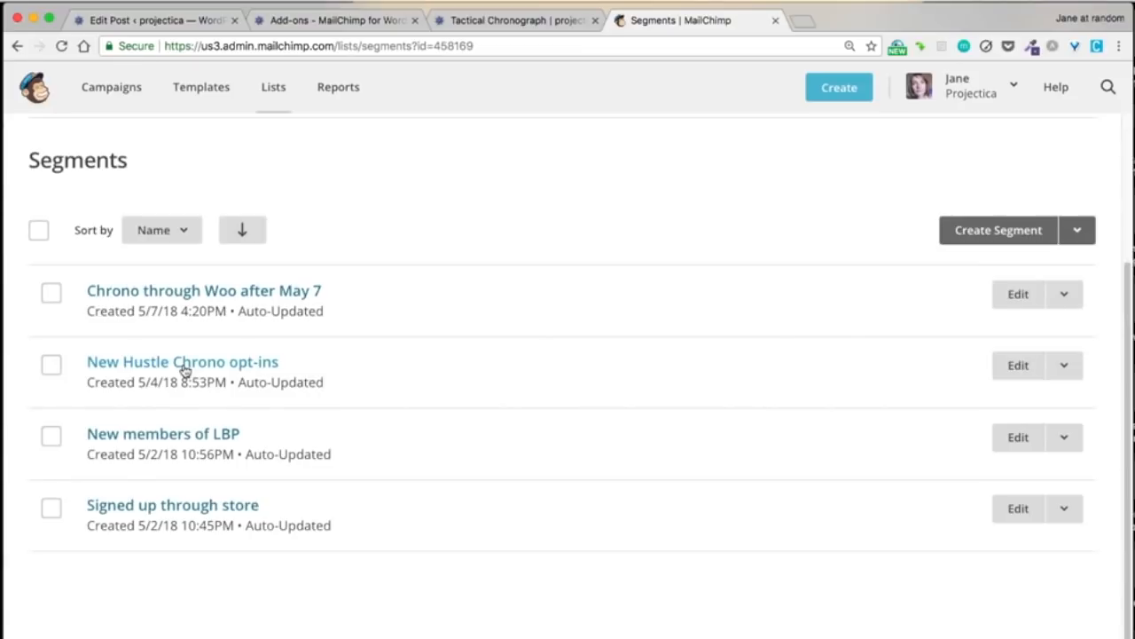
left_click(184, 371)
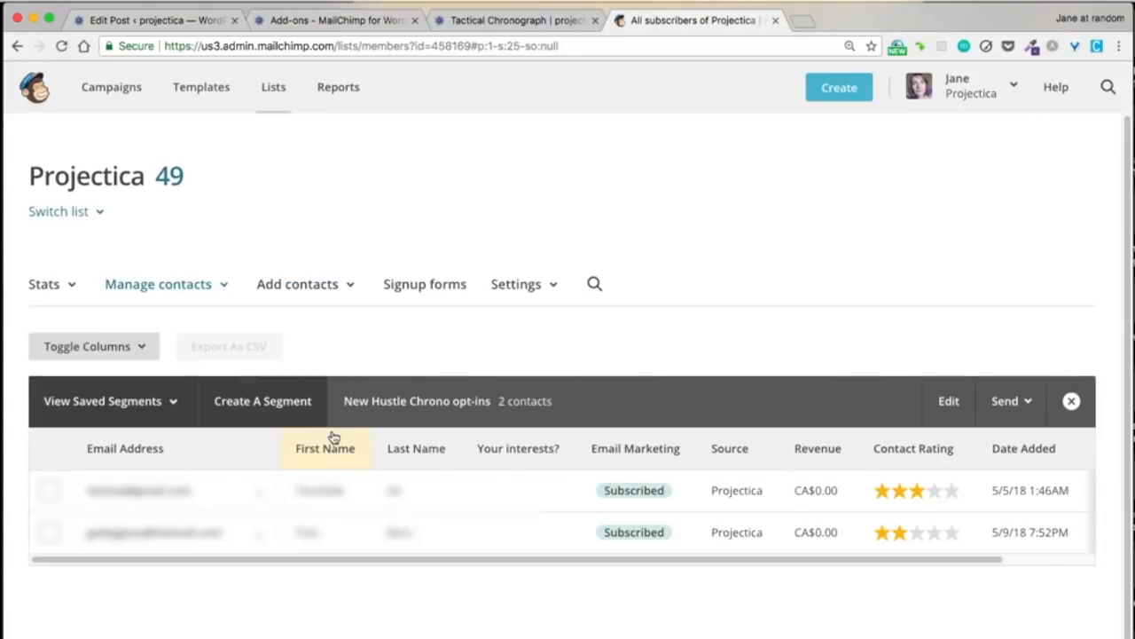
double_click(946, 357)
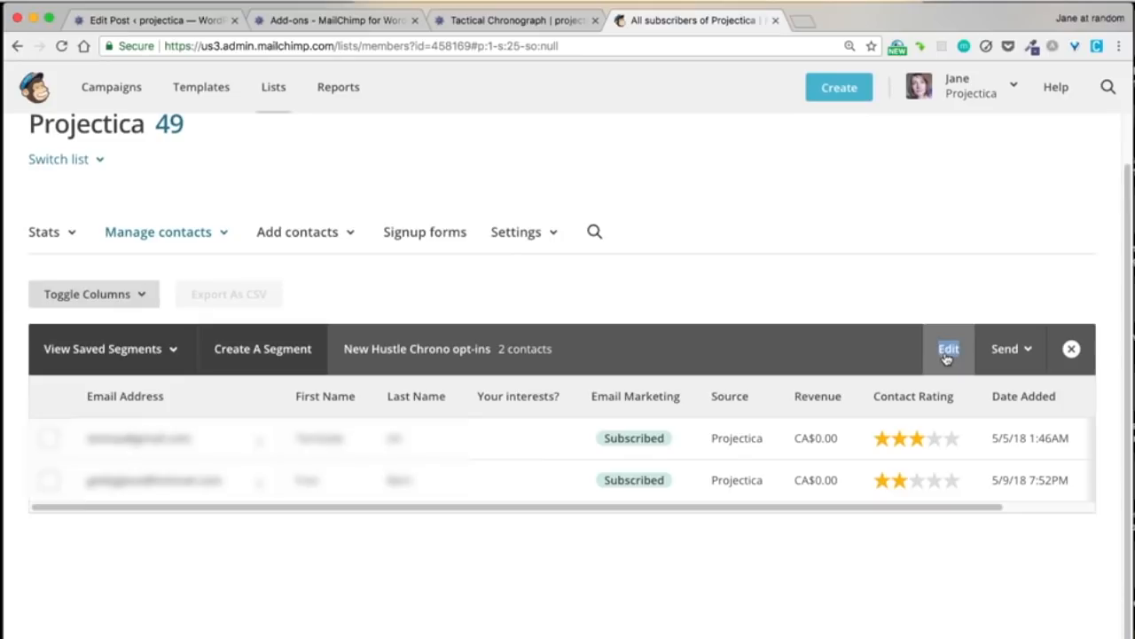
- Review the conditions of the New Hustle Chrono opt-ins segment, and switch back to the WordPress post draft
left_click(946, 355)
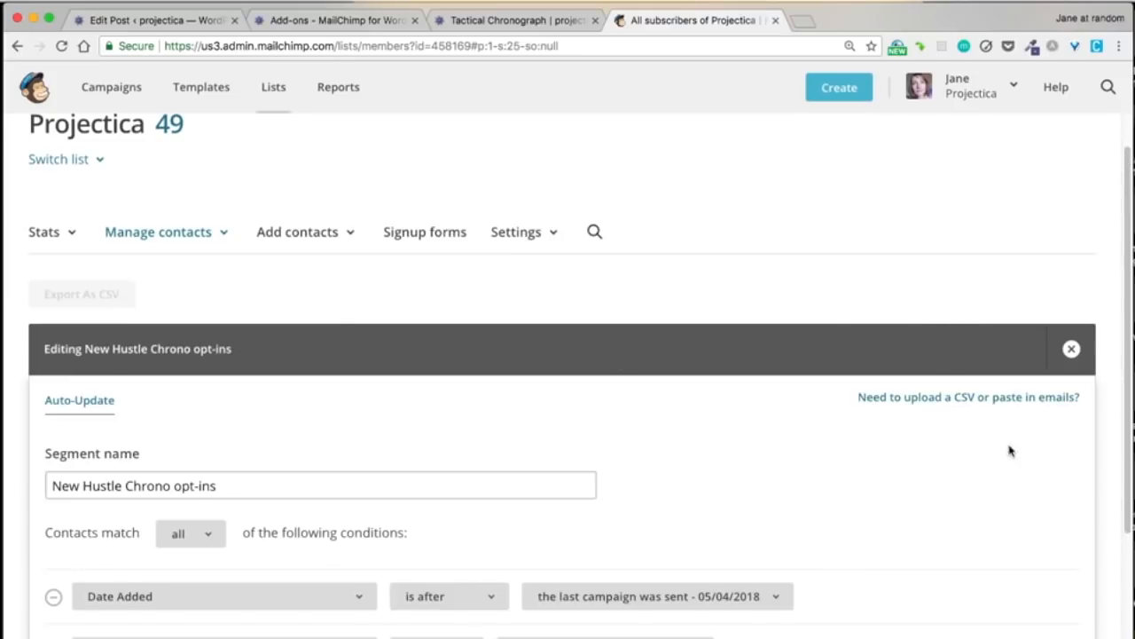
left_click_drag(1122, 288, 1106, 433)
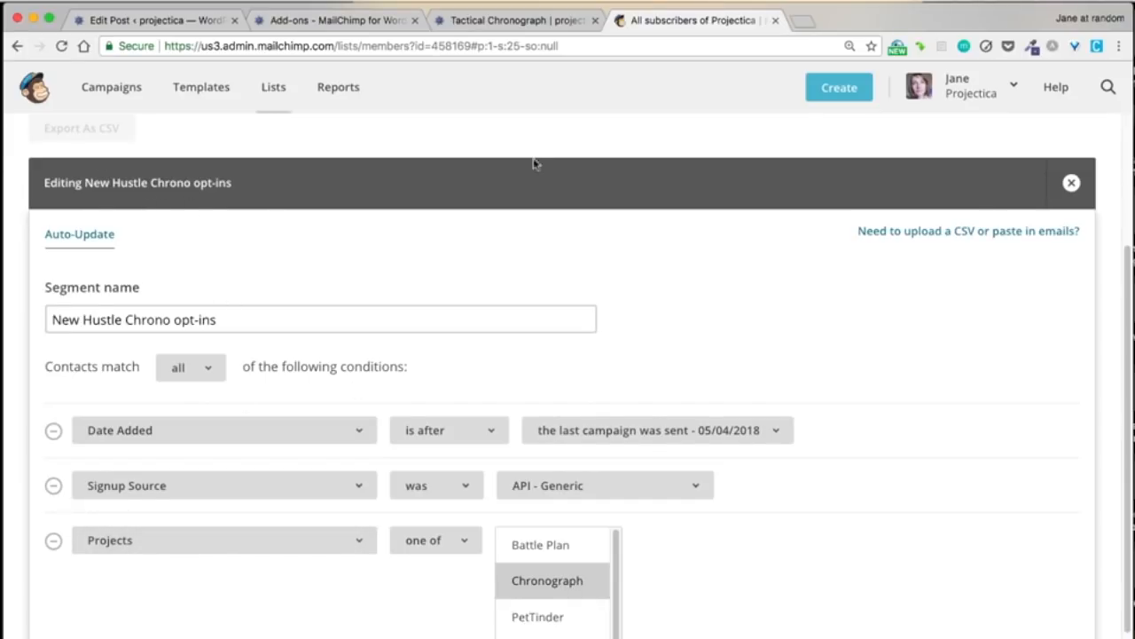
left_click(1071, 183)
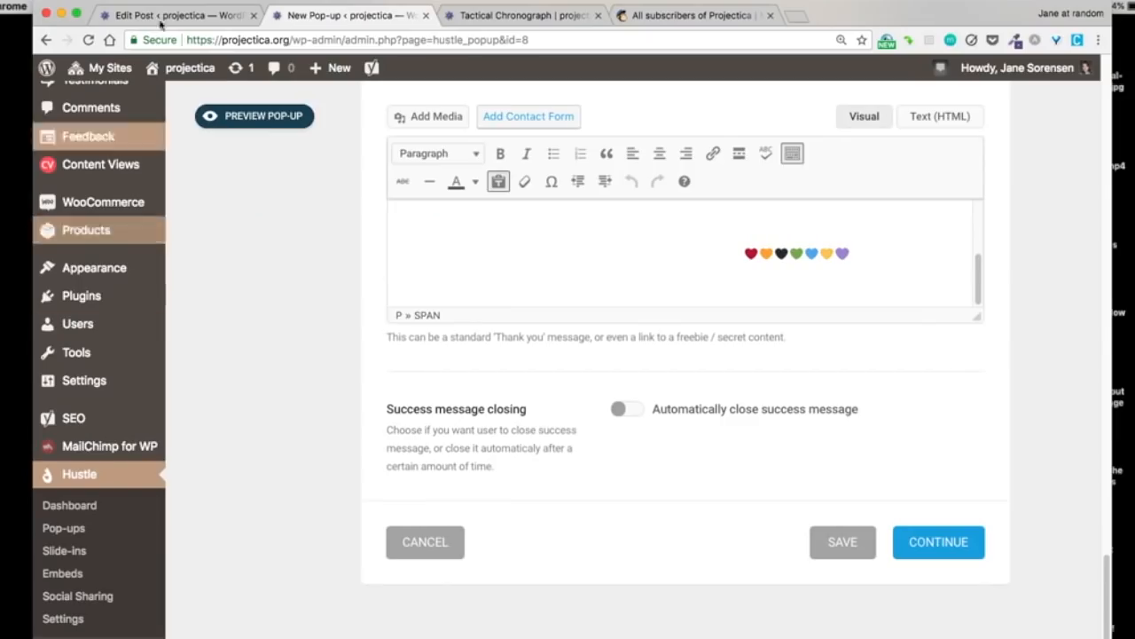
left_click(164, 18)
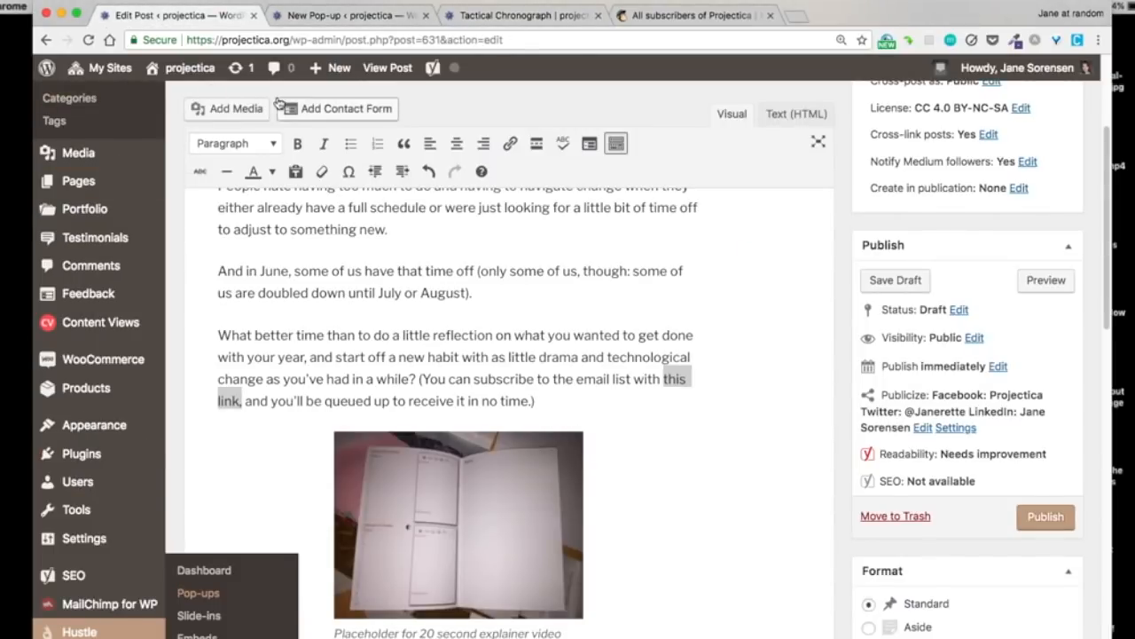
left_click(543, 373)
left_click_drag(662, 379, 238, 404)
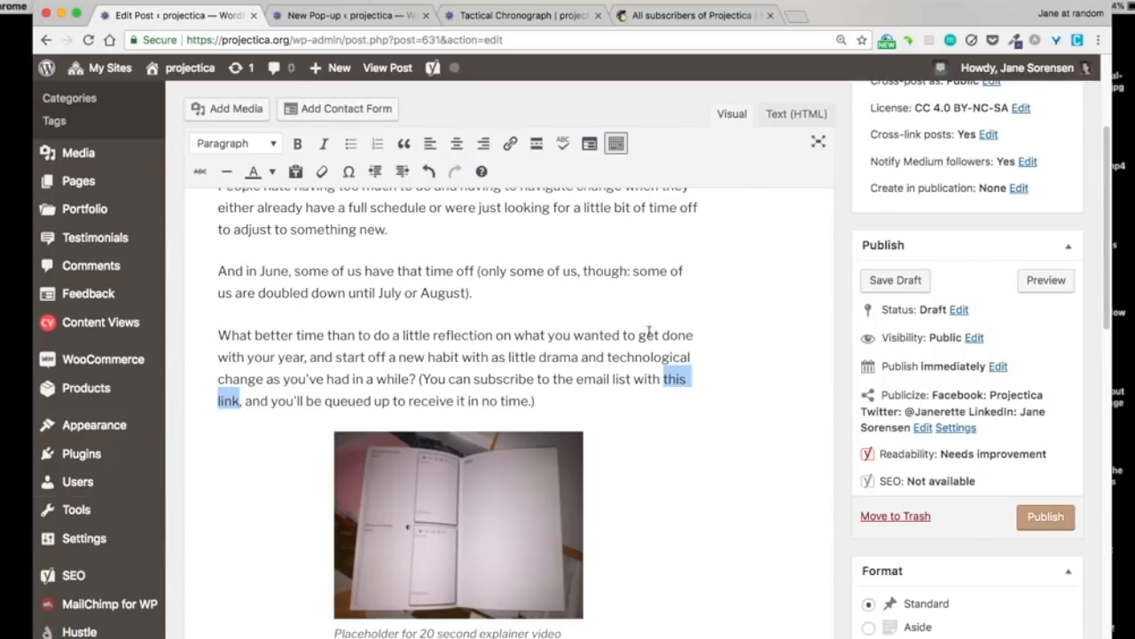
left_click(510, 145)
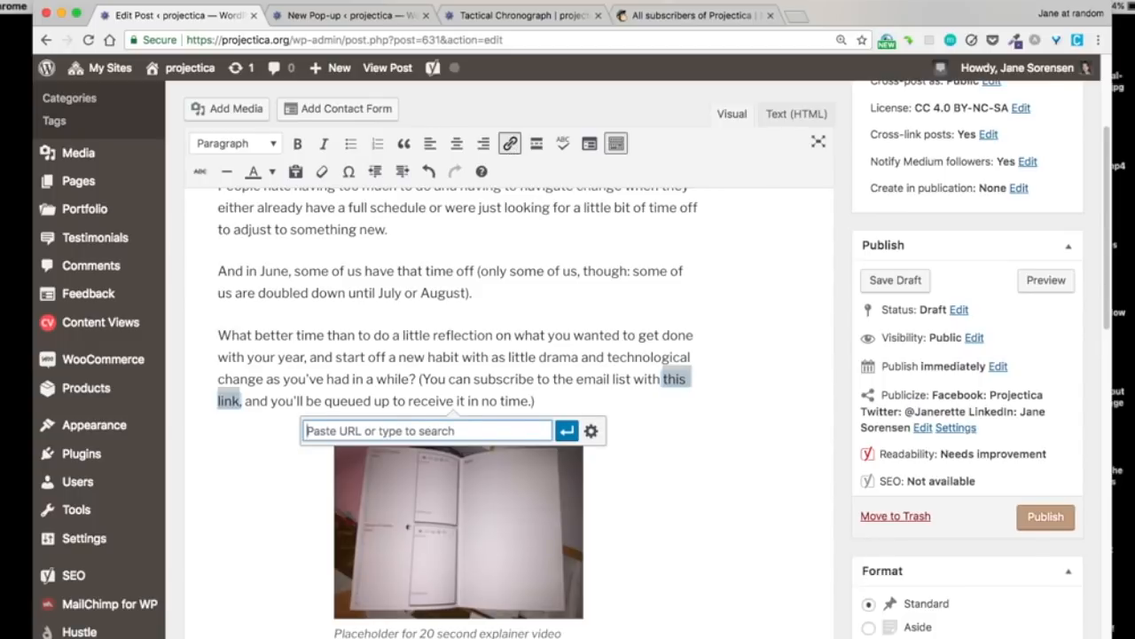
type("MAILIN")
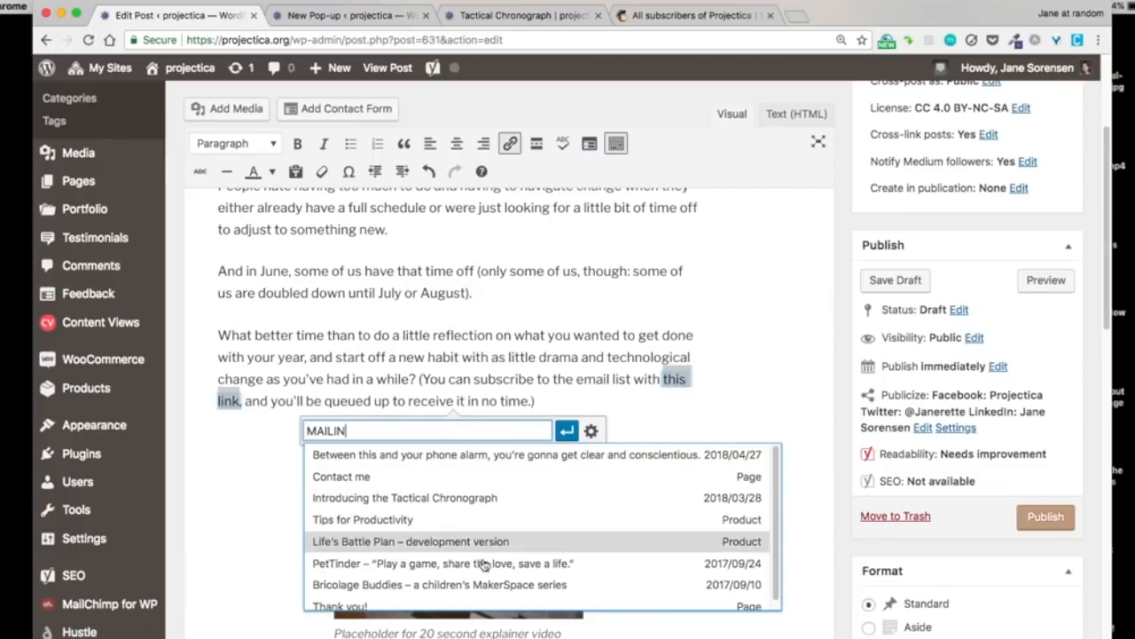
key("Down")
key("Down")
key("Down")
key("Down")
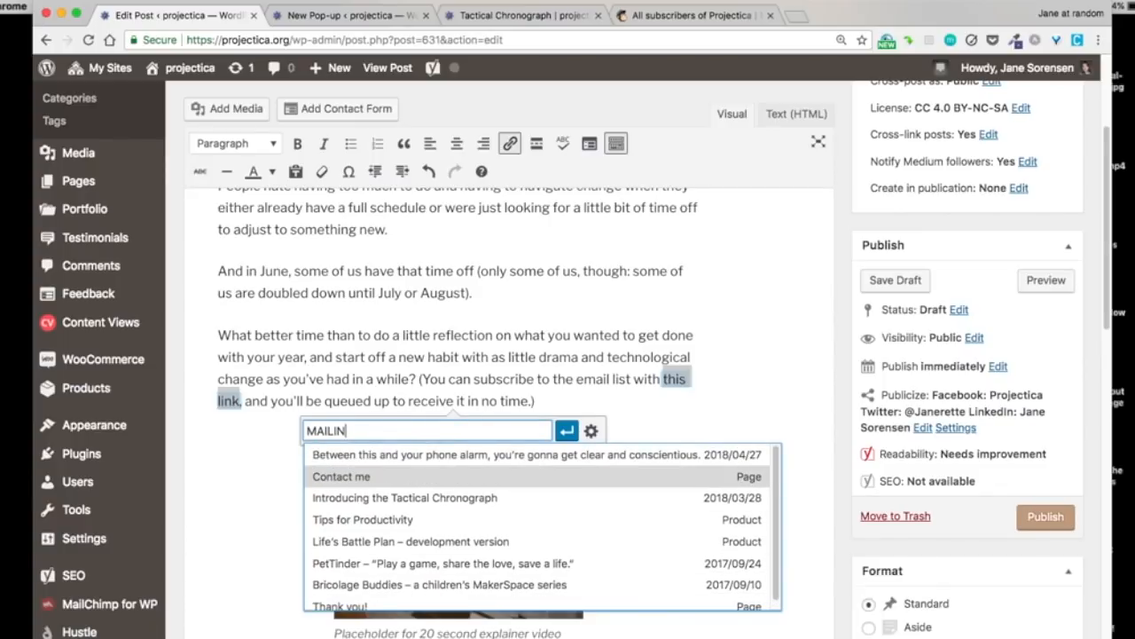
key("Down")
key("Down")
key("Down")
key("Down")
key("Down")
key("Escape")
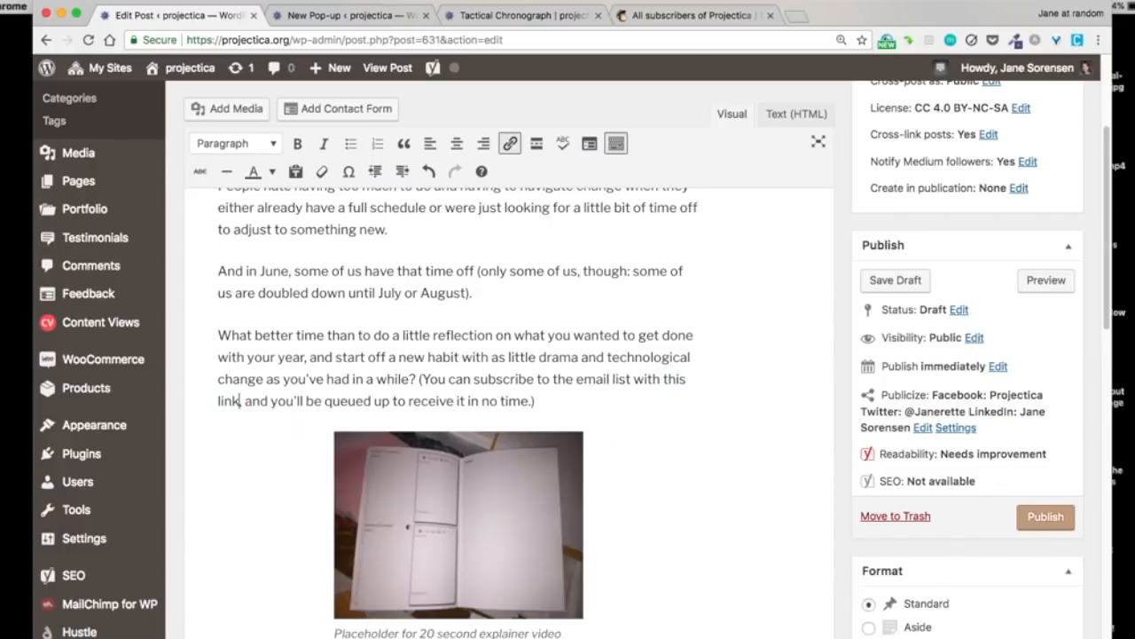
left_click_drag(662, 378, 236, 403)
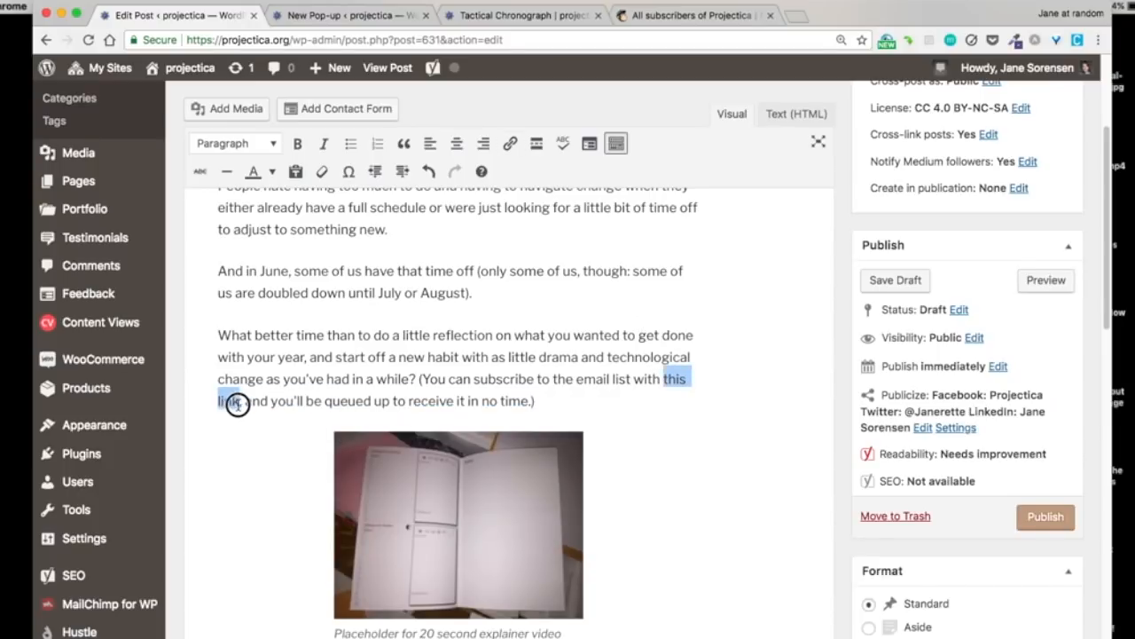
- Save the draft and copy the shortcode of the General form in MailChimp for WordPress
mouse_move(120, 606)
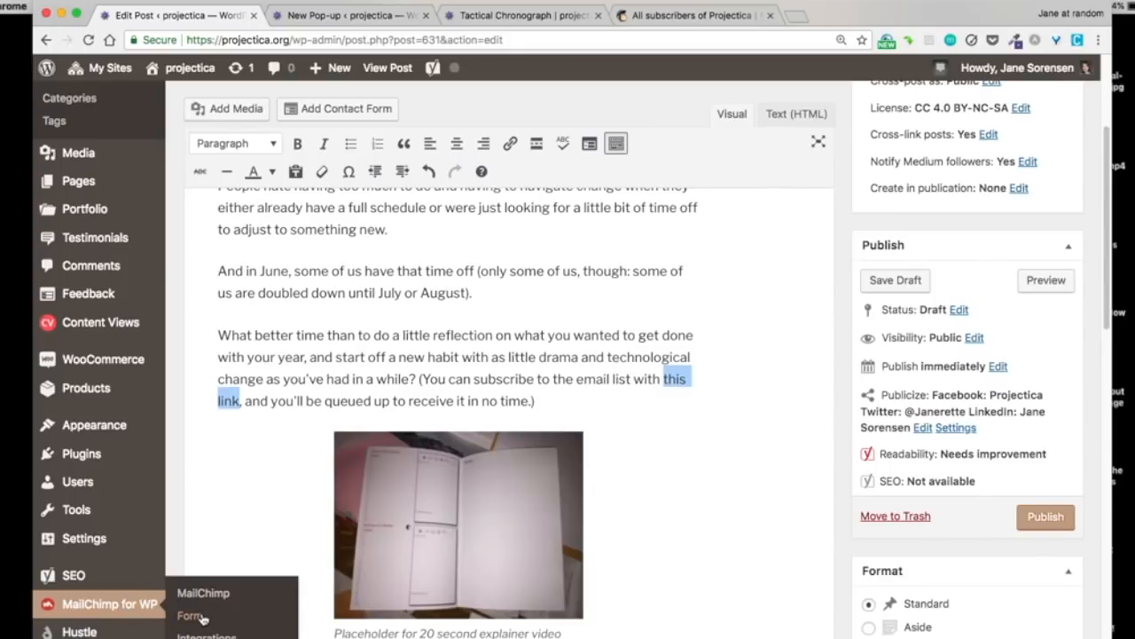
left_click(722, 524)
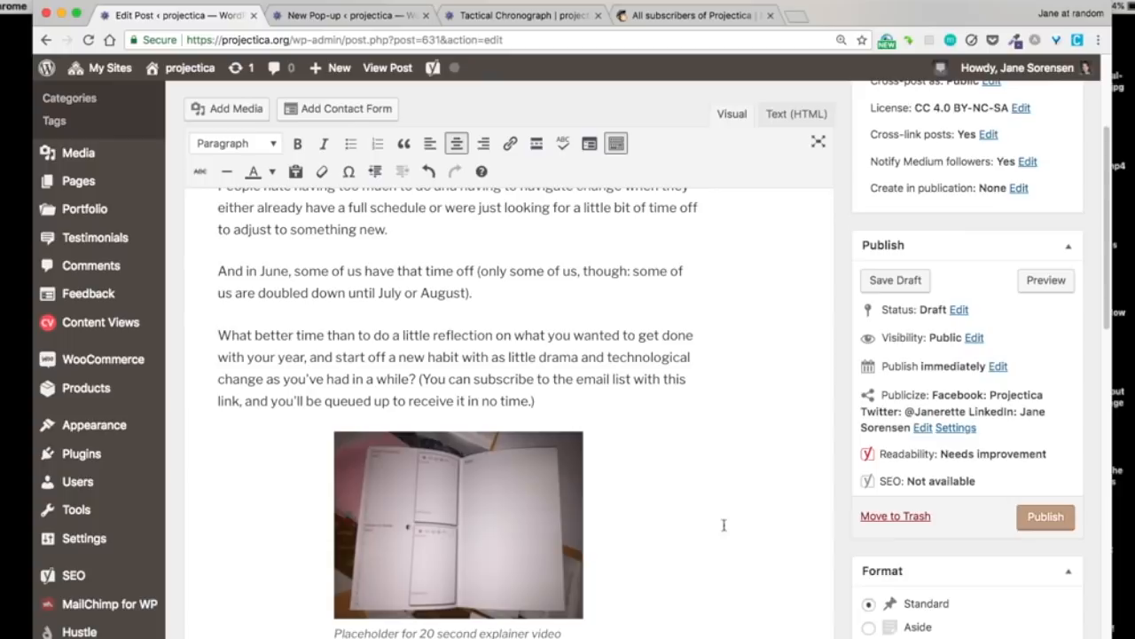
left_click(885, 289)
mouse_move(41, 527)
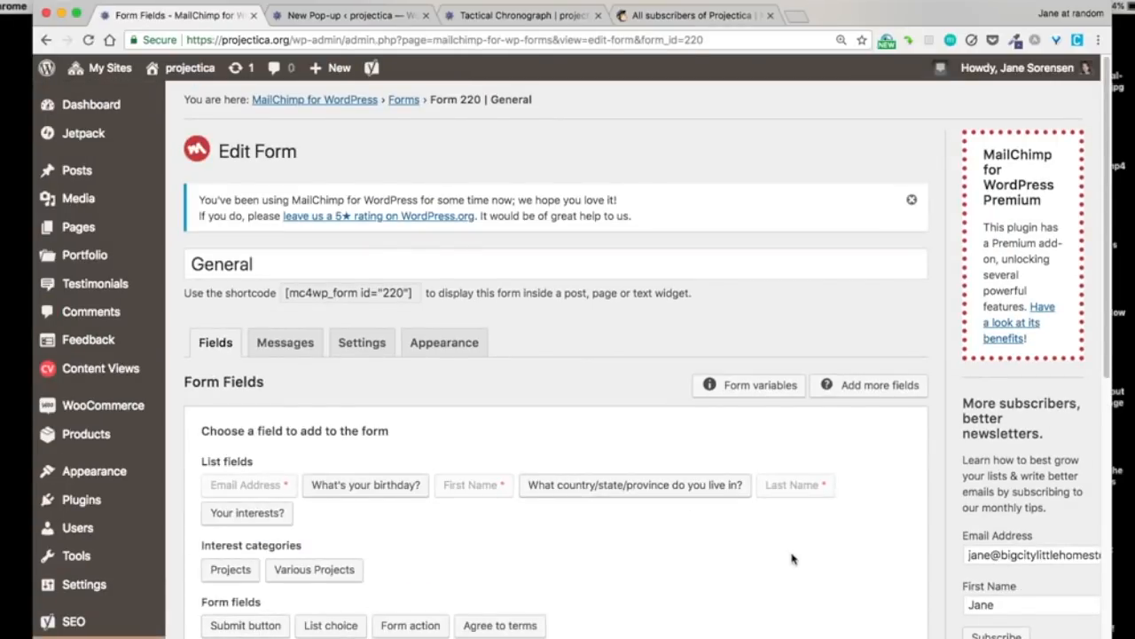
left_click(305, 285)
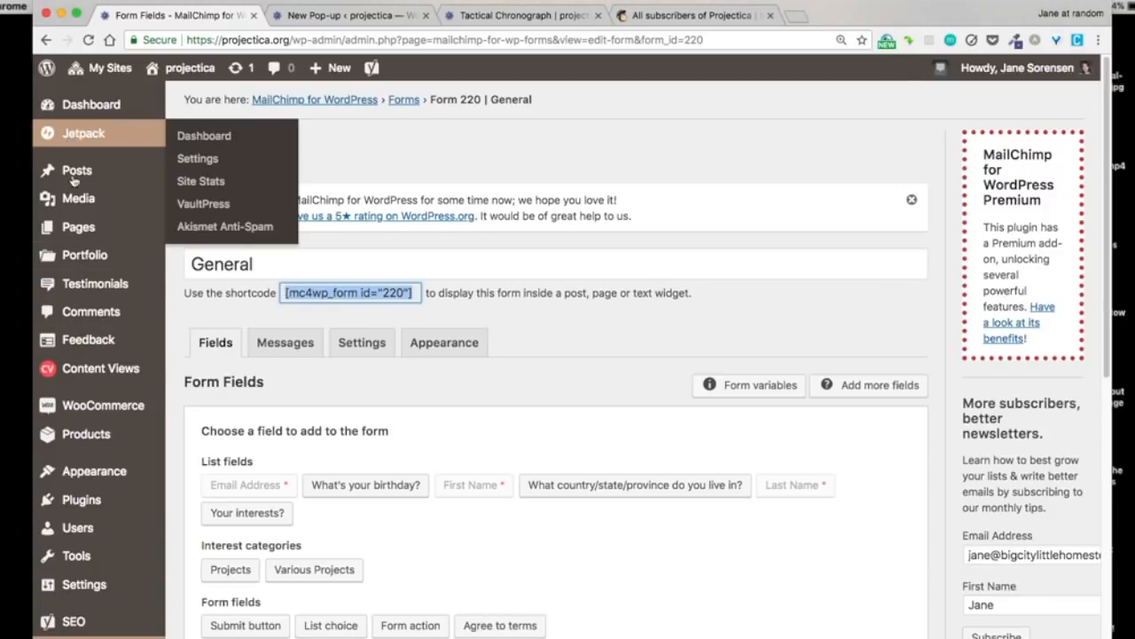
- Reopen the June's Tactical Chronograph draft and paste [mc4wp_form id="220"] below "Download and start using it today."
mouse_move(85, 177)
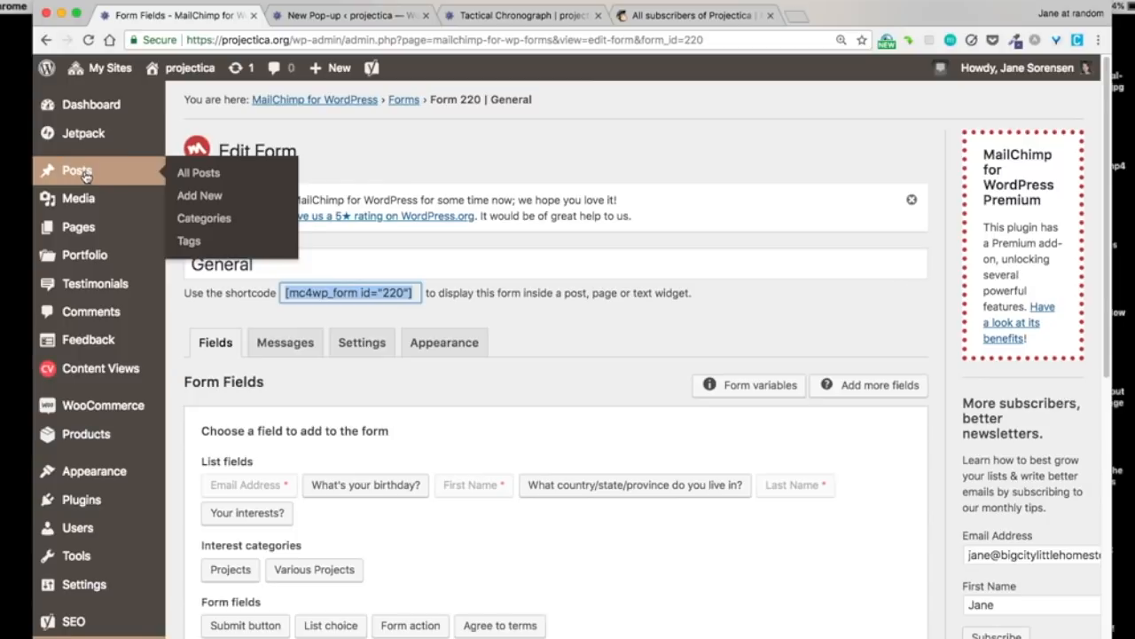
left_click(203, 177)
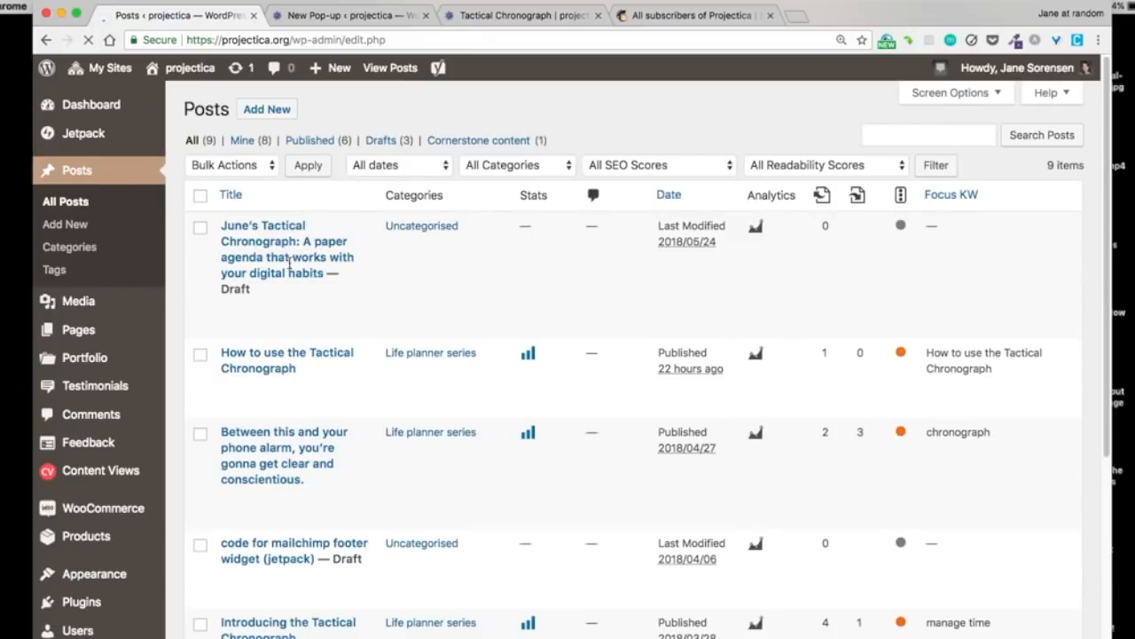
left_click(276, 266)
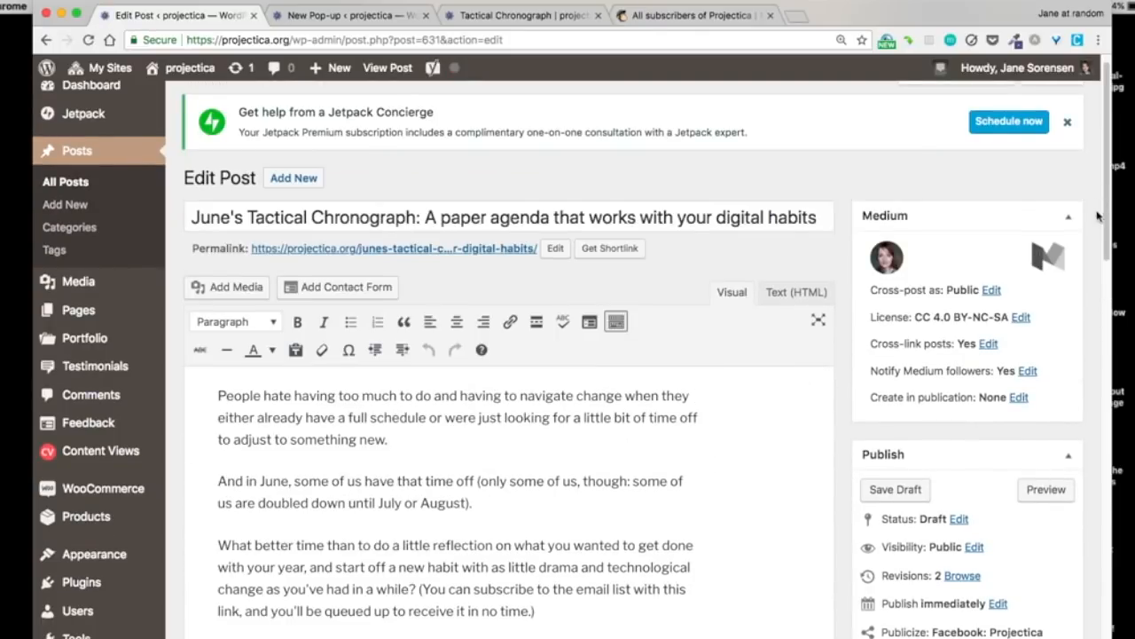
left_click_drag(1107, 222, 1083, 406)
key("Return")
key("Return")
type("[mc4wp_form id=\"320\"]")
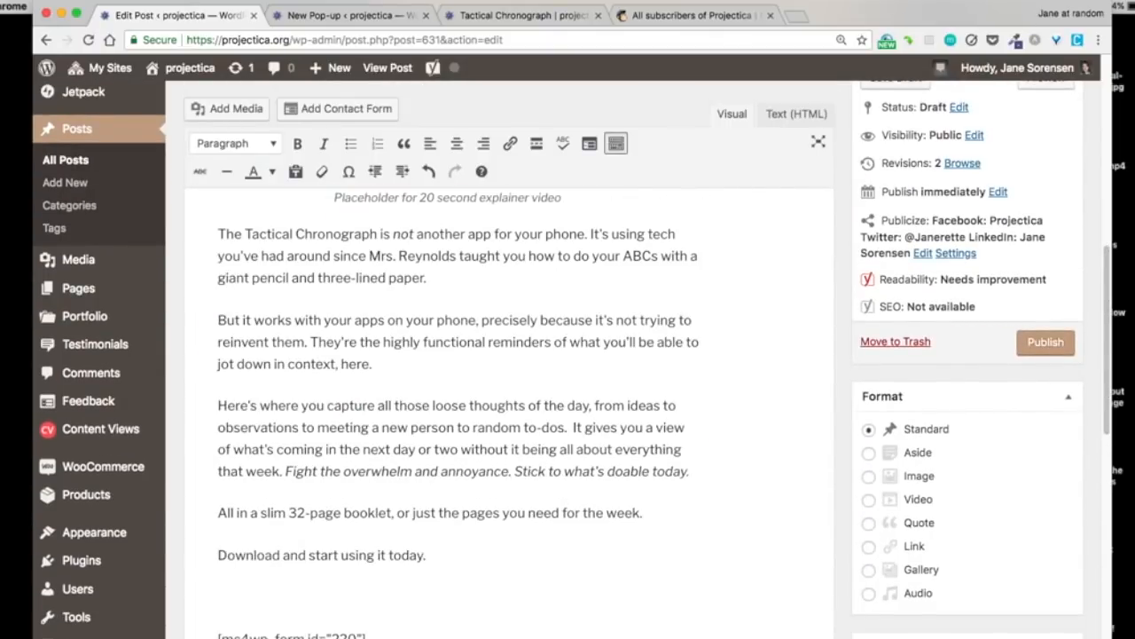
- Remove the extra blank line above the form shortcode and add a "SIGN UP" line directly above it
key("BackSpace")
type("SIGN")
key("BackSpace")
key("BackSpace")
key("BackSpace")
key("BackSpace")
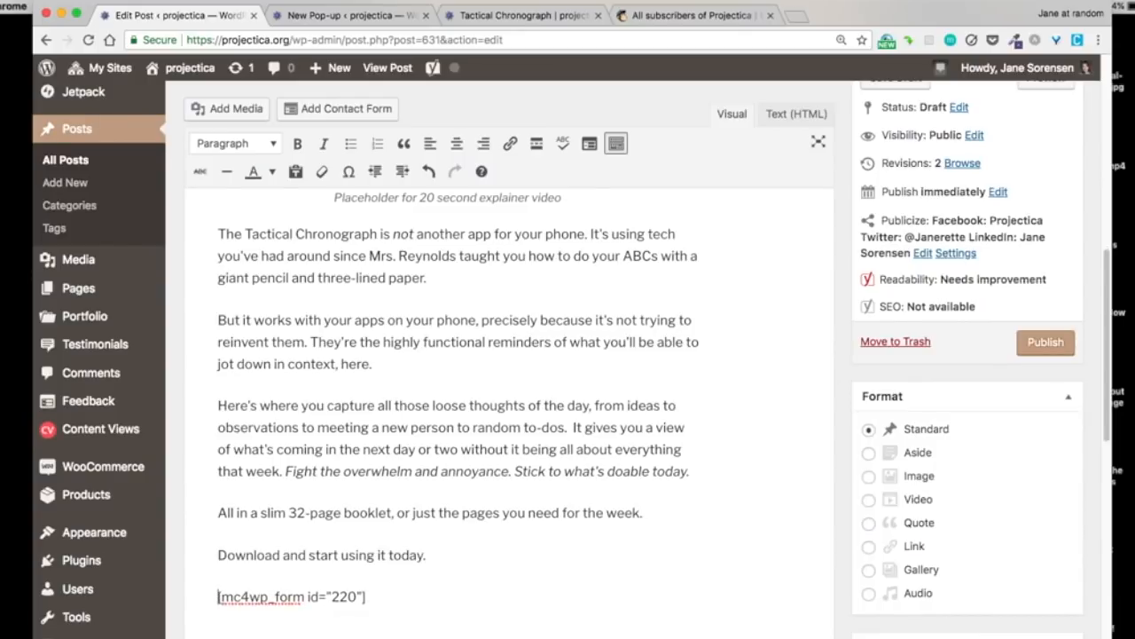
type("SUGNE")
key("BackSpace")
key("BackSpace")
key("BackSpace")
key("BackSpace")
type("ING")
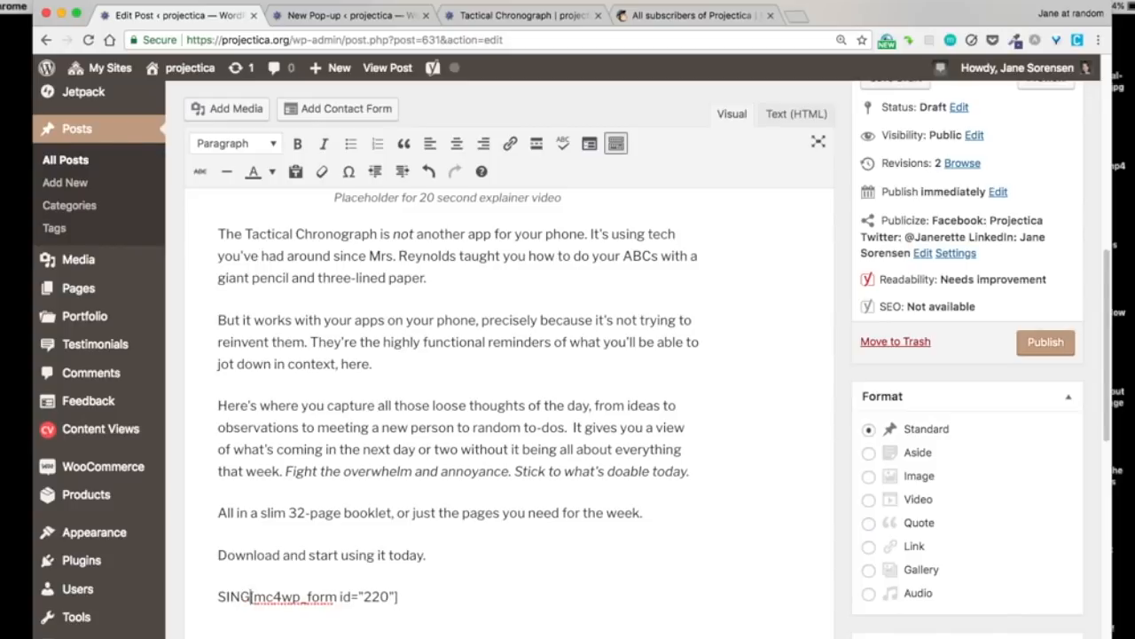
key("BackSpace")
type("GN UP")
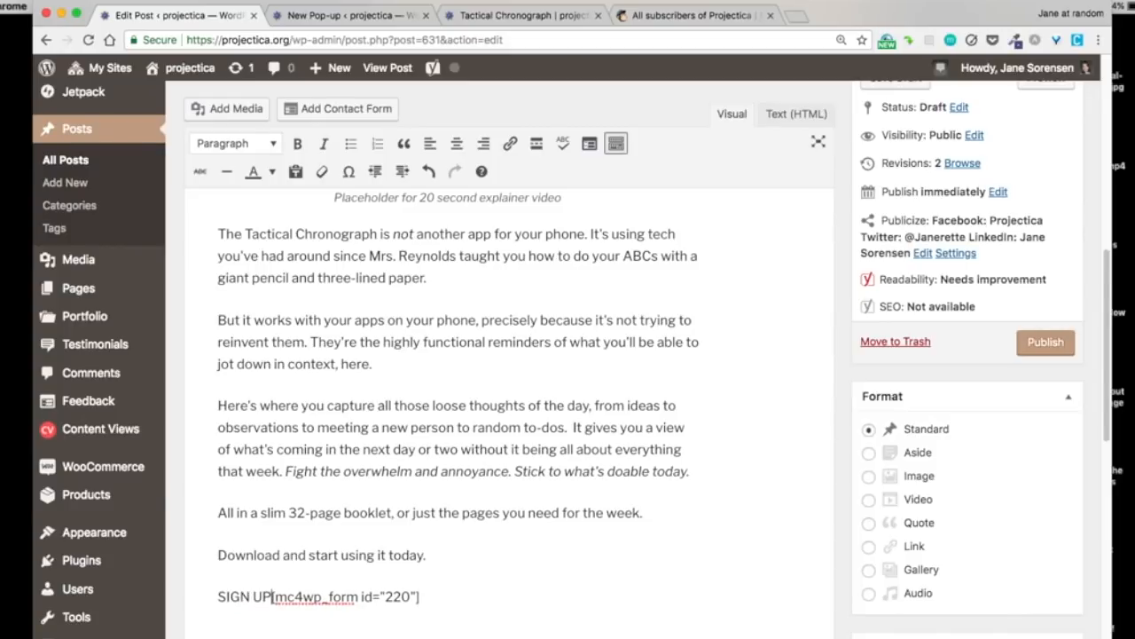
key("Return")
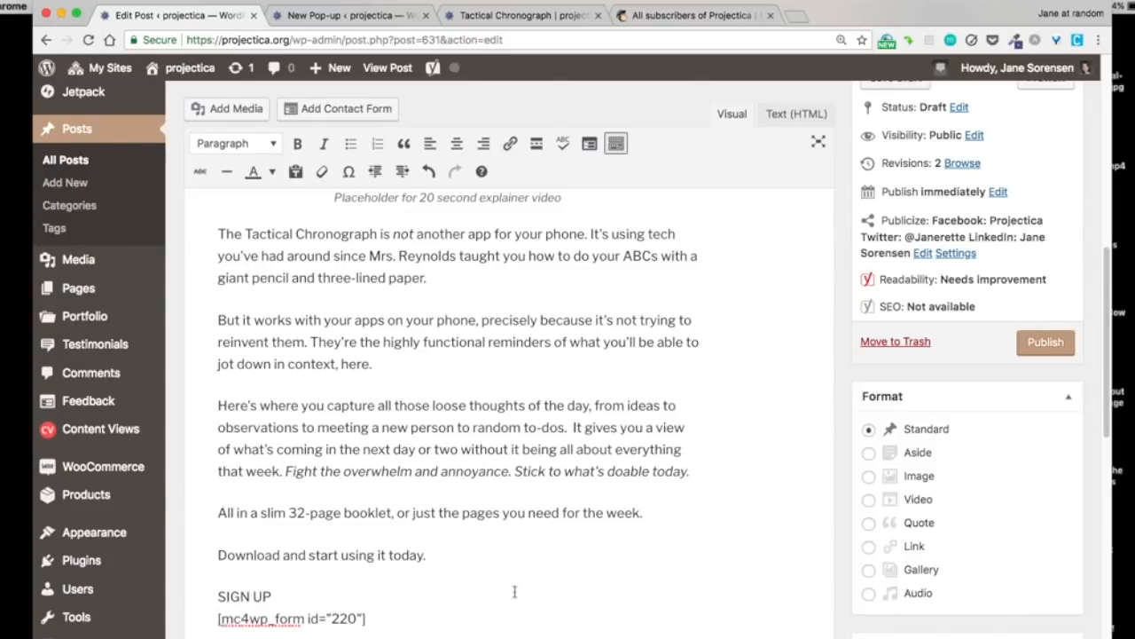
- Make "SIGN UP" a named anchor in the post's HTML source with the tag <A NAME="SIGNUP">
left_click(215, 597)
left_click(408, 613)
left_click(399, 617)
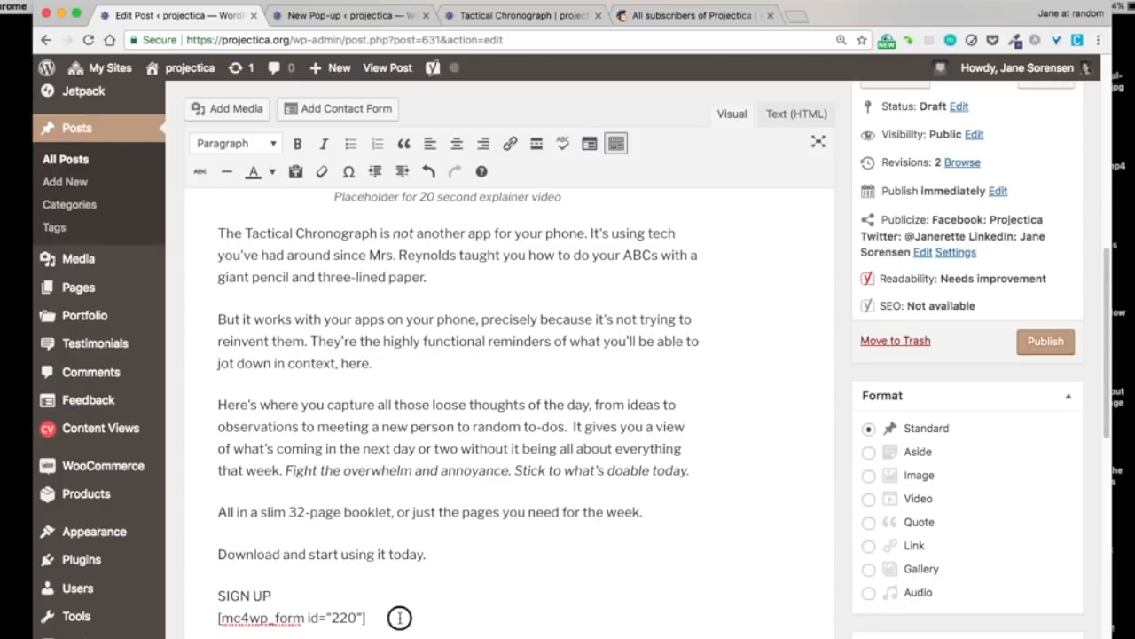
left_click_drag(399, 618, 216, 602)
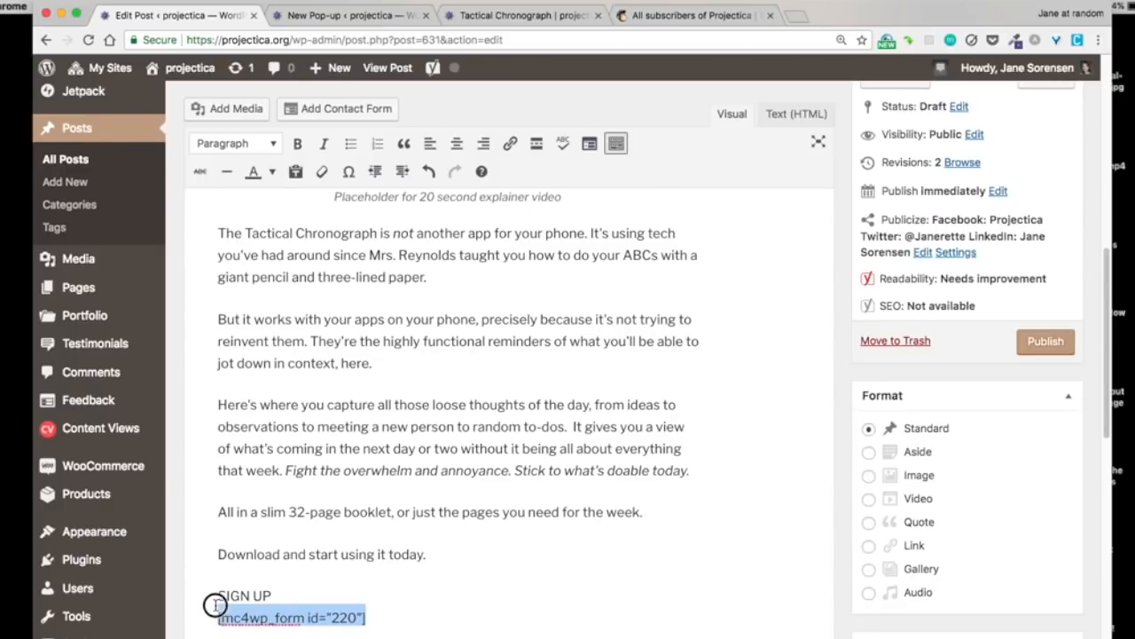
left_click(281, 596)
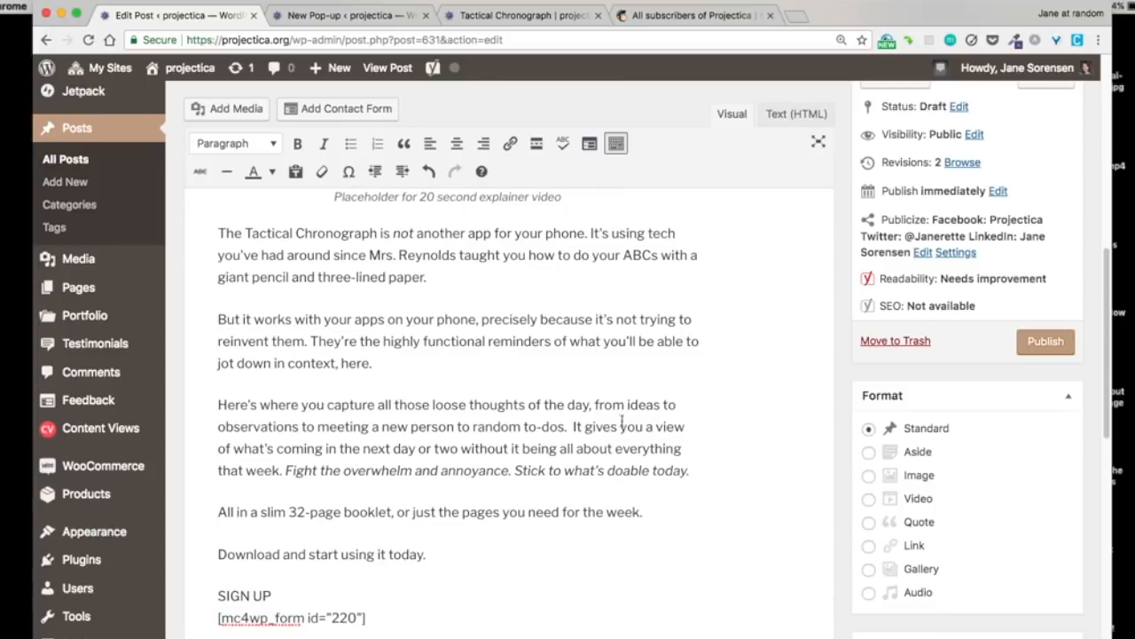
left_click(798, 116)
type("<a")
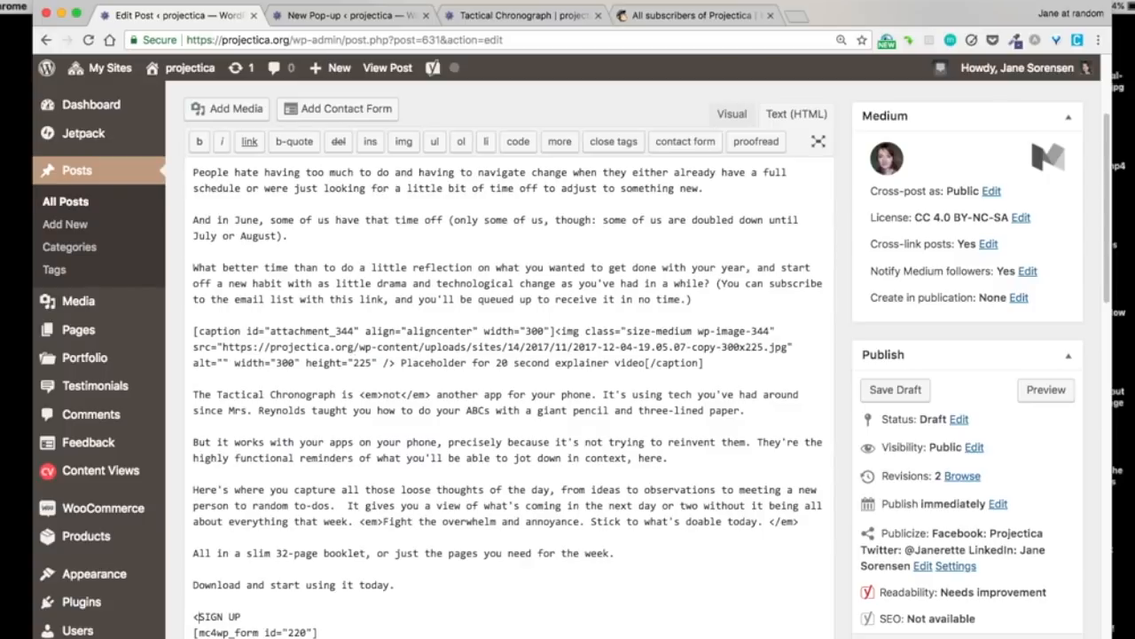
type(" NAME")
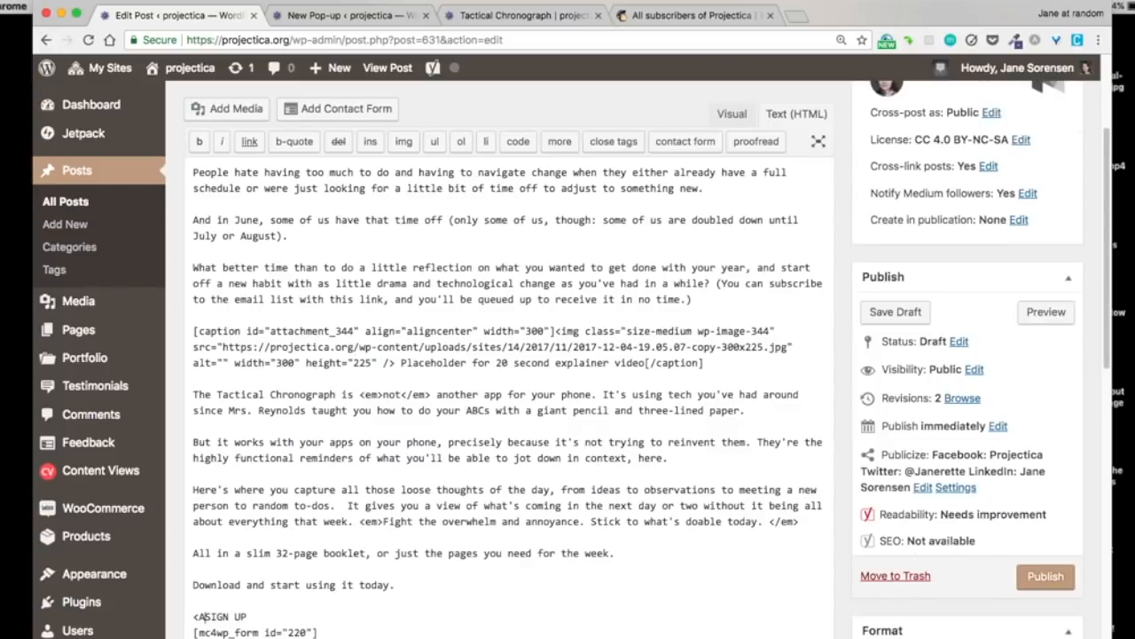
type("=\"SIGNUP\">")
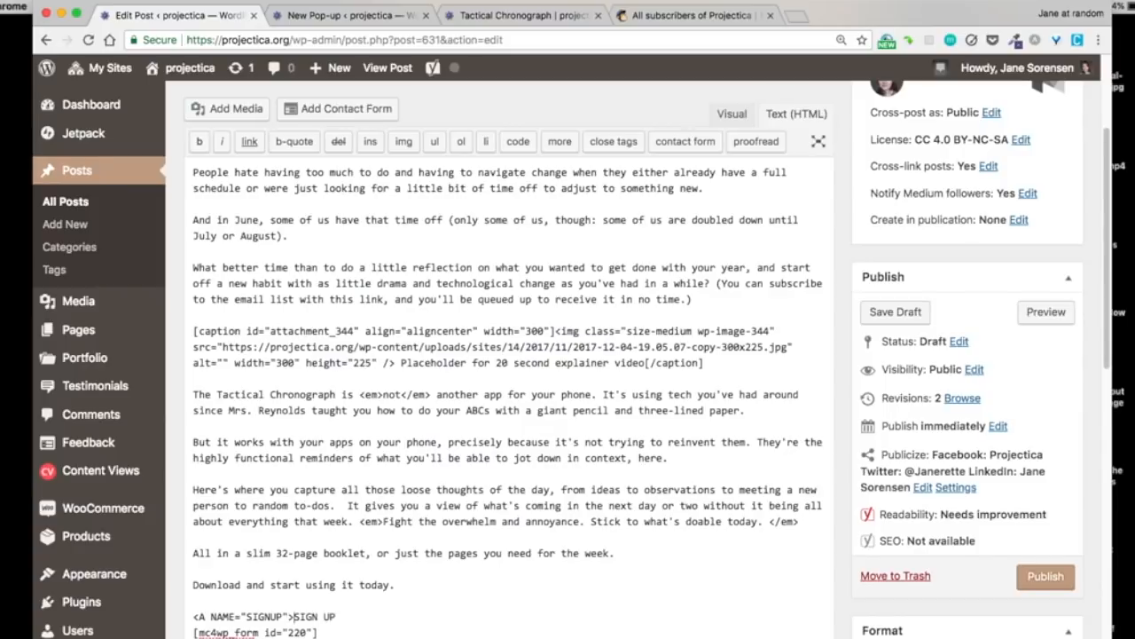
type("<")
key("BackSpace")
type("/")
- Return to the visual editor and link "subscribe to the email list" in the third paragraph to #SIGNUP
scroll(639, 570, "up", 3)
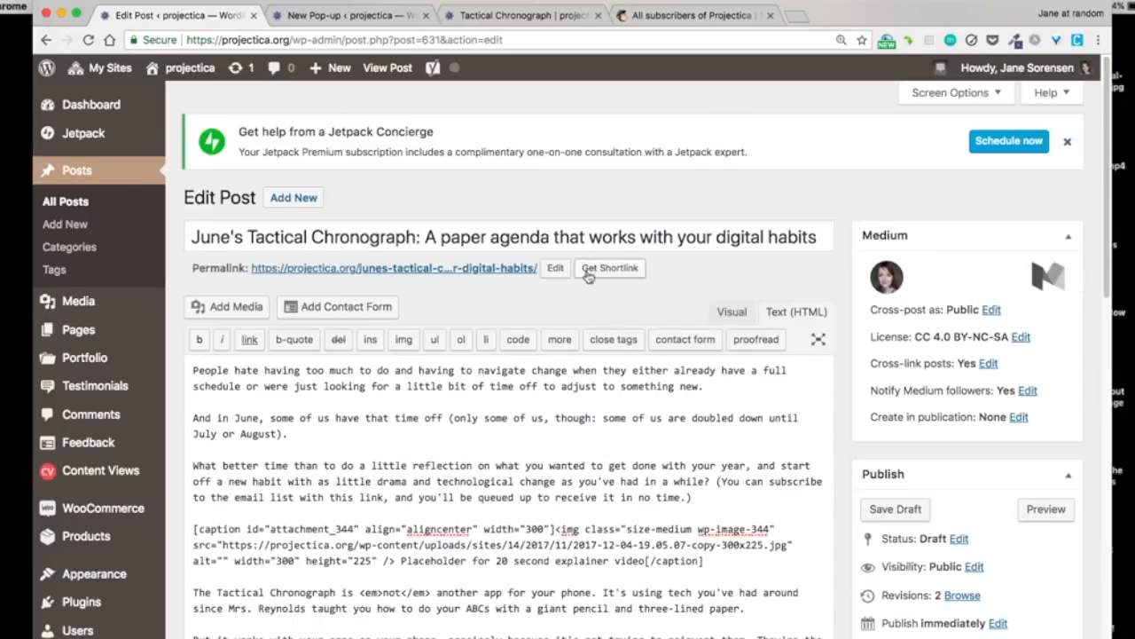
left_click(733, 313)
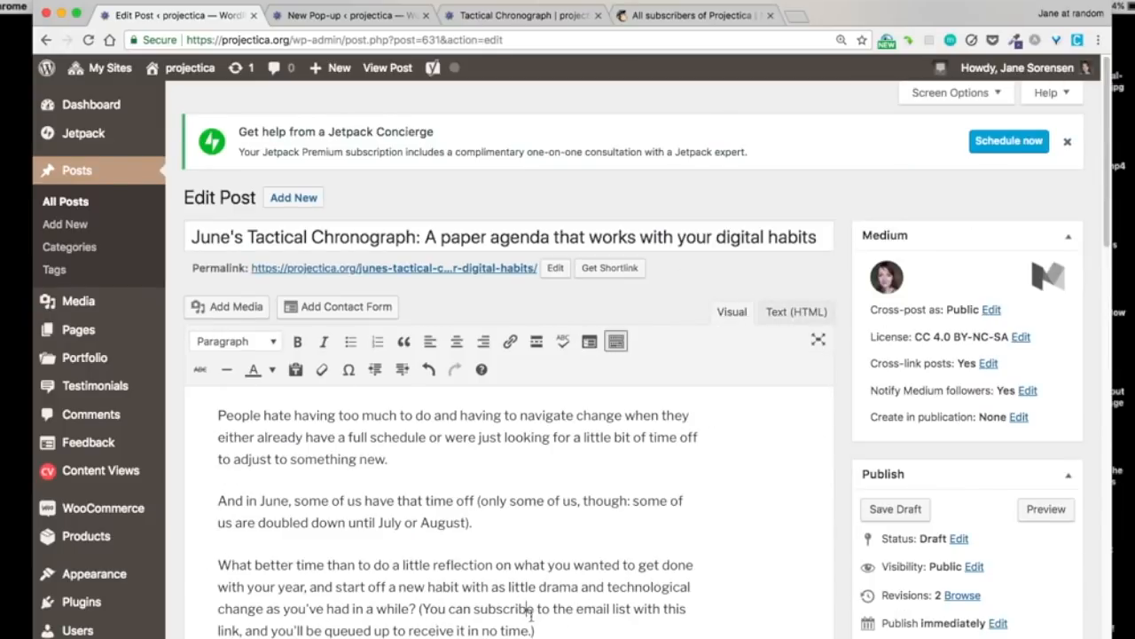
left_click_drag(473, 609, 631, 608)
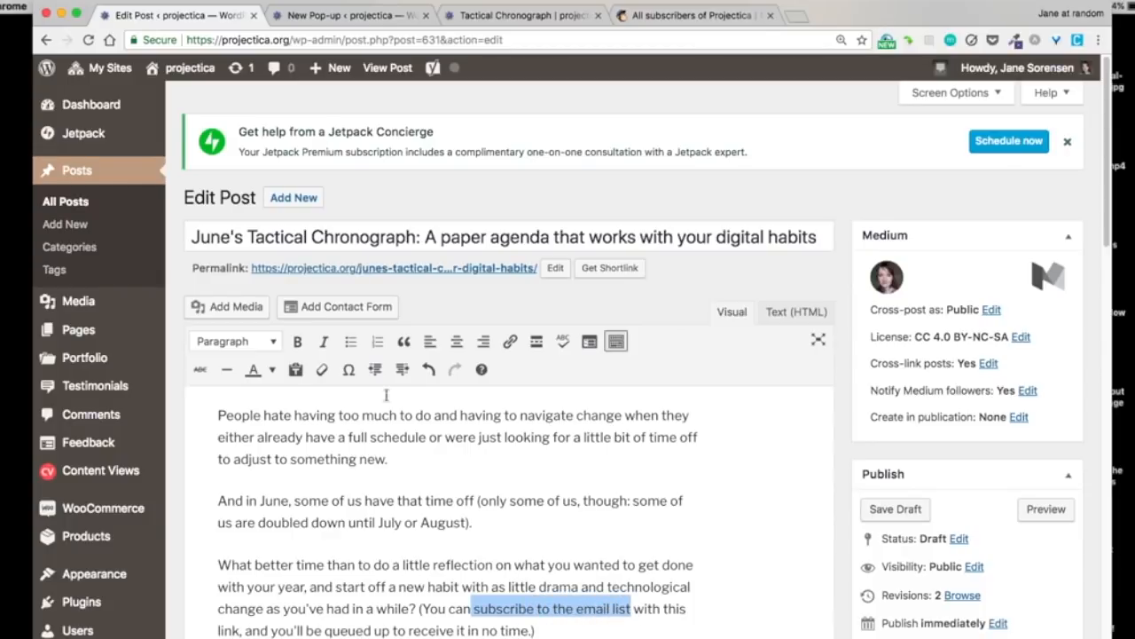
left_click(510, 344)
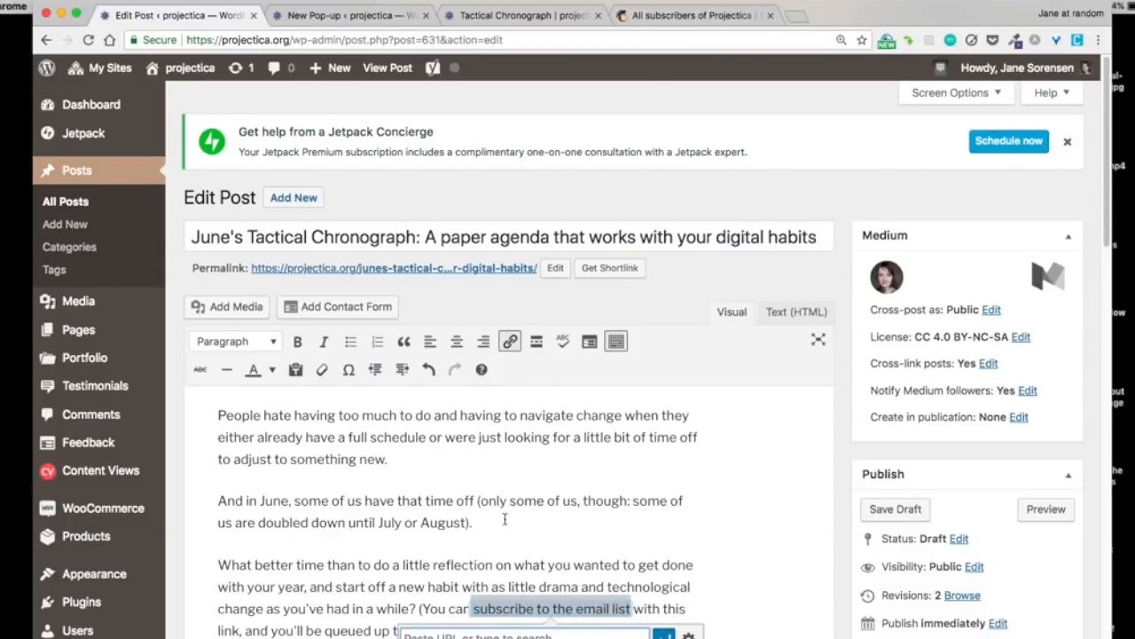
type("#SIGNUP")
key("Return")
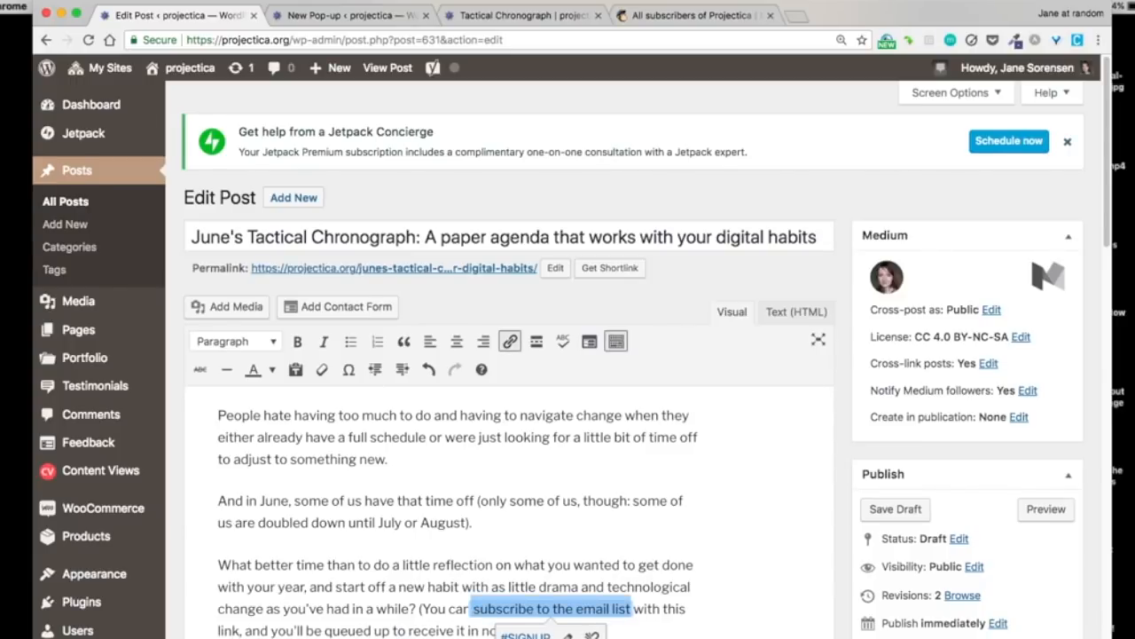
left_click(553, 608)
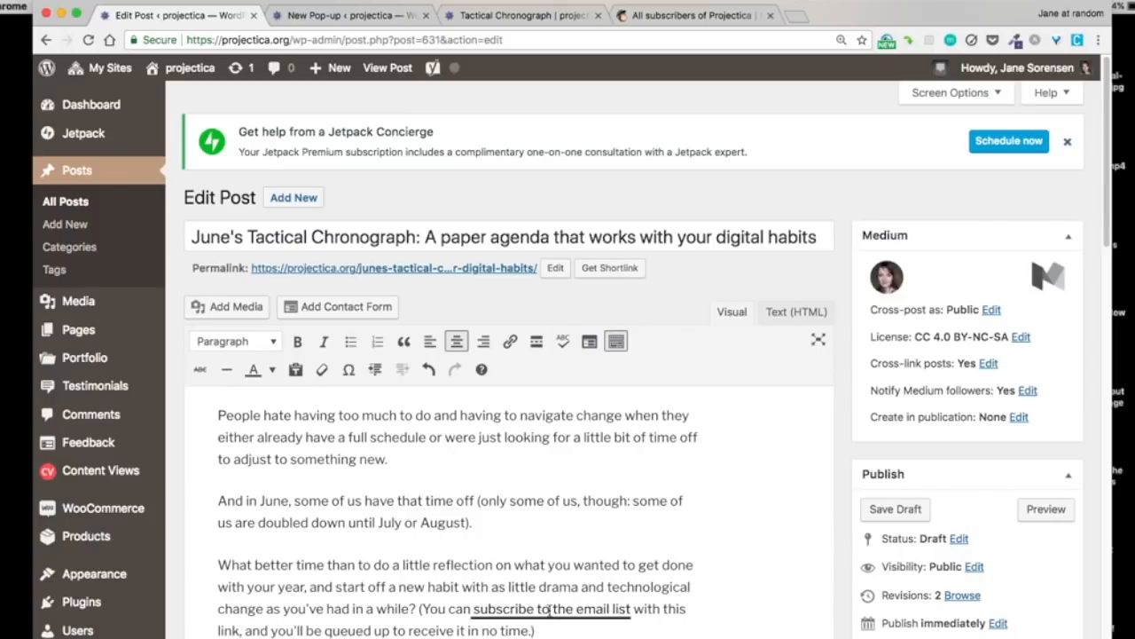
scroll(775, 264, "down", 2)
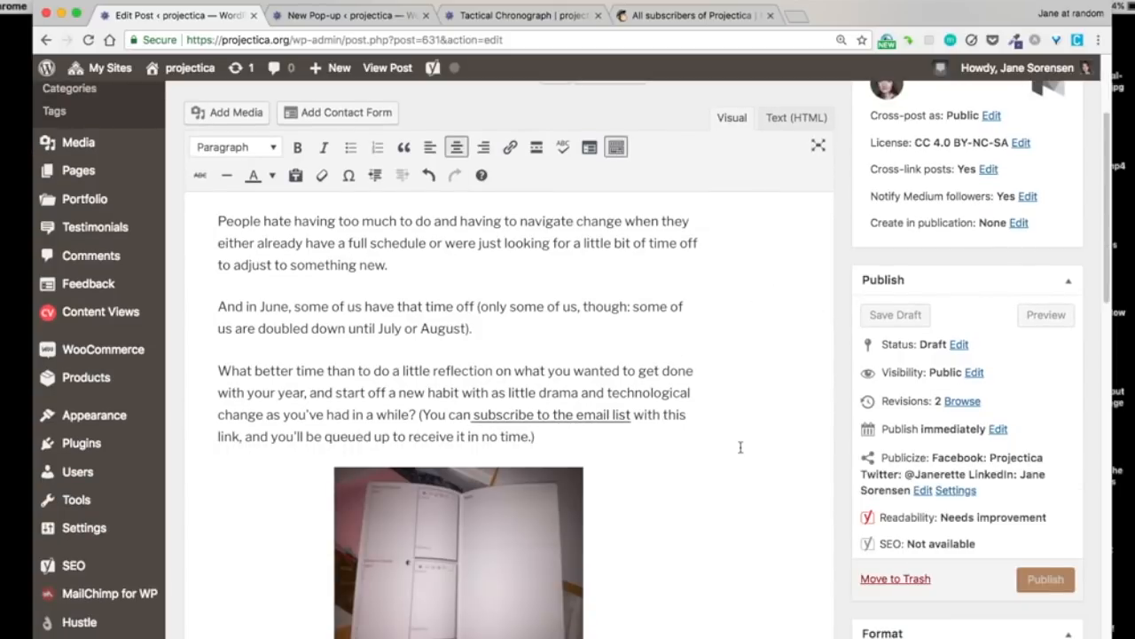
- Check the anchor marker in front of "SIGN UP" above the form shortcode at the end of the post
scroll(740, 447, "down", 5)
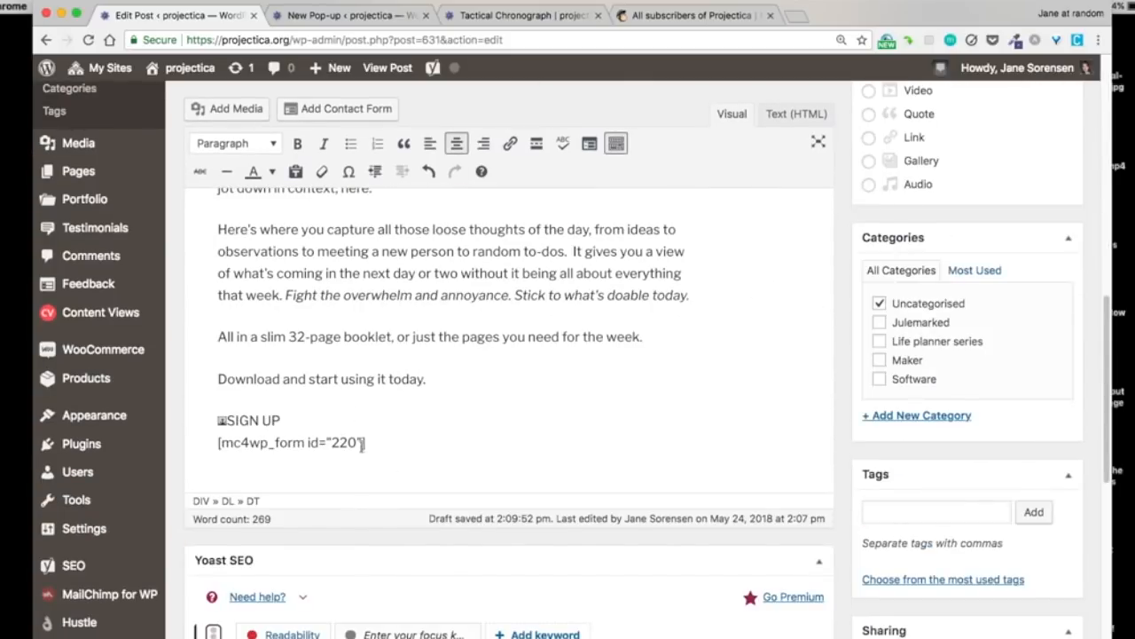
left_click(222, 425)
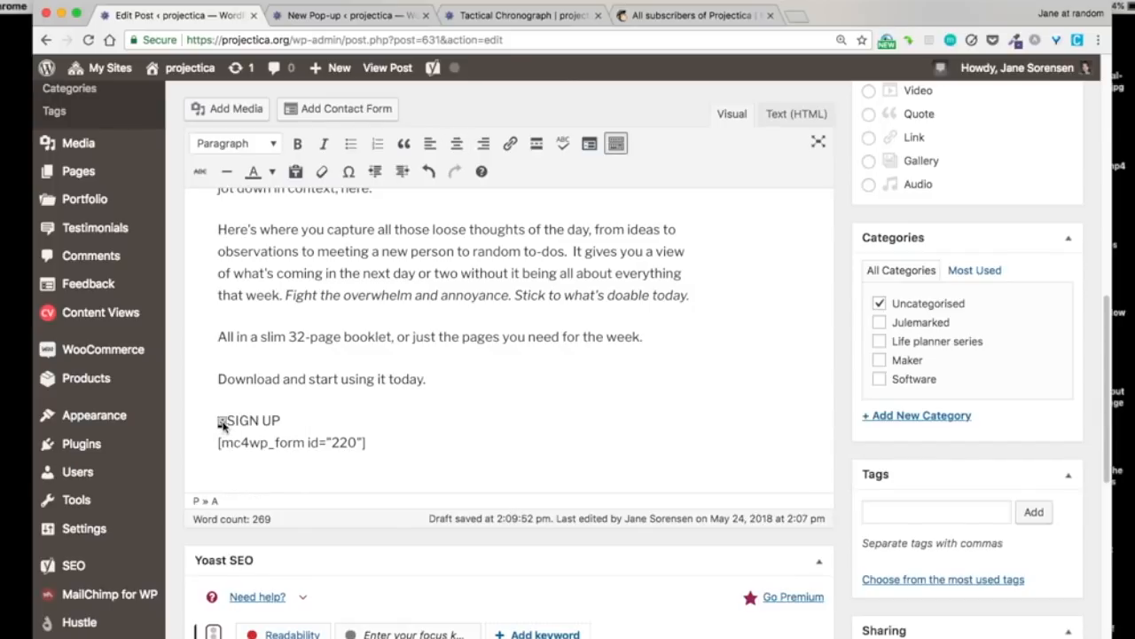
scroll(559, 413, "up", 6)
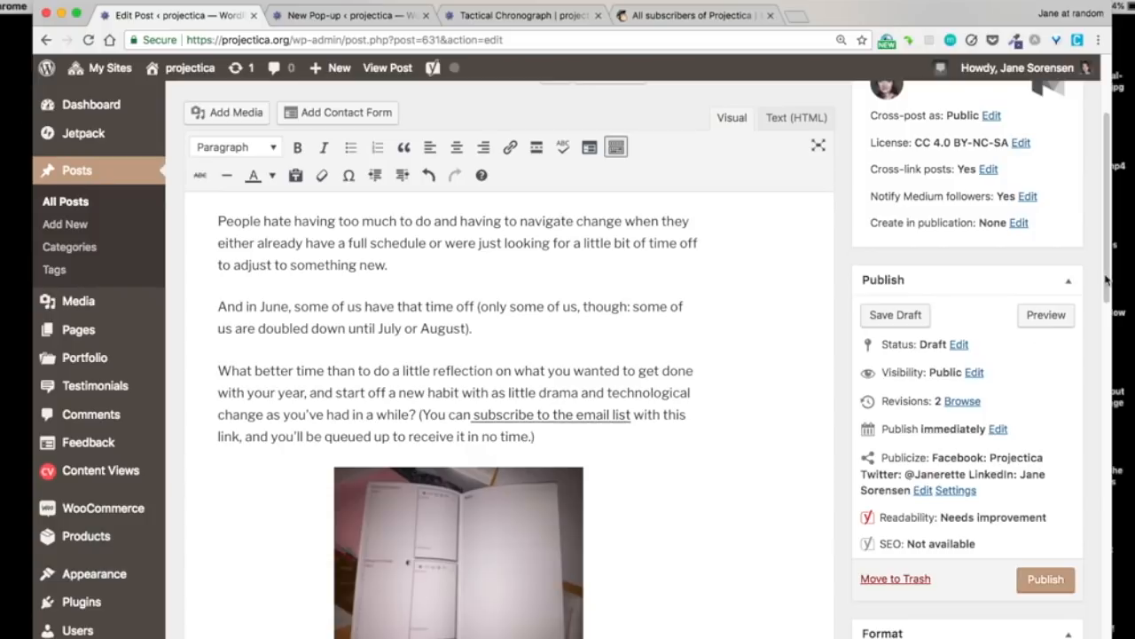
- Preview the draft post and test the "subscribe to the email list" link down to the embedded sign-up form
left_click(1058, 317)
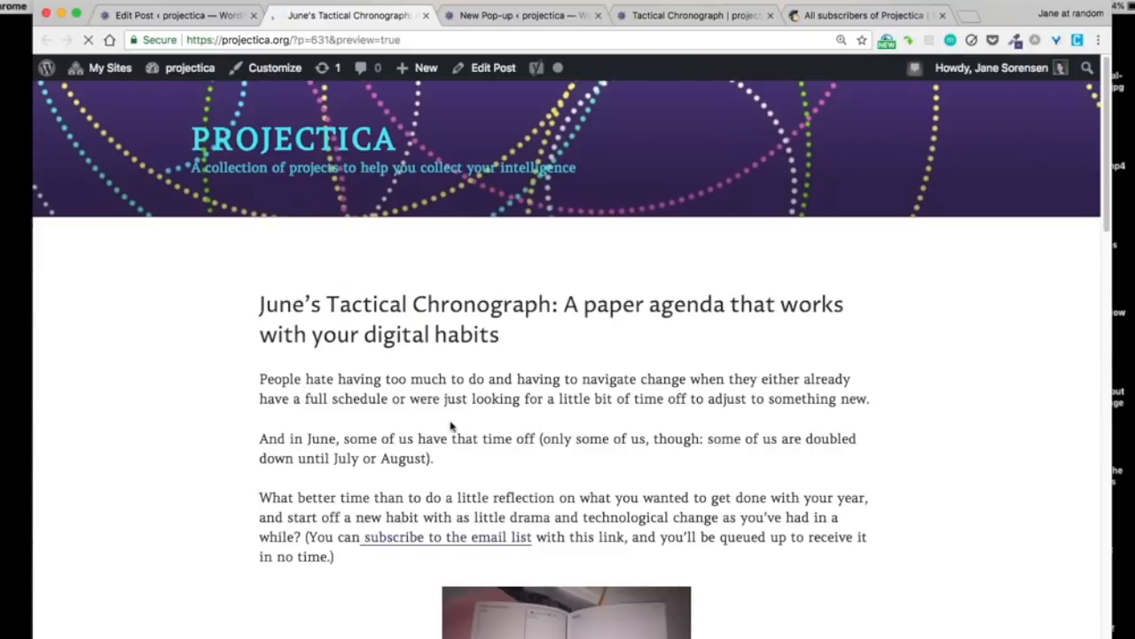
scroll(568, 355, "down", 3)
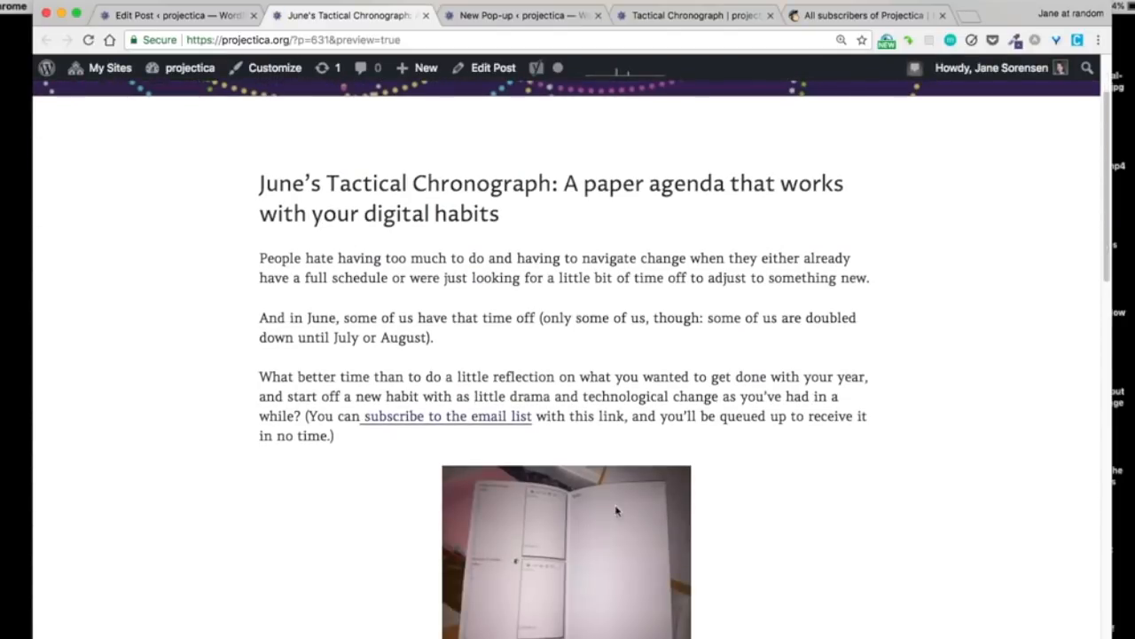
left_click(460, 425)
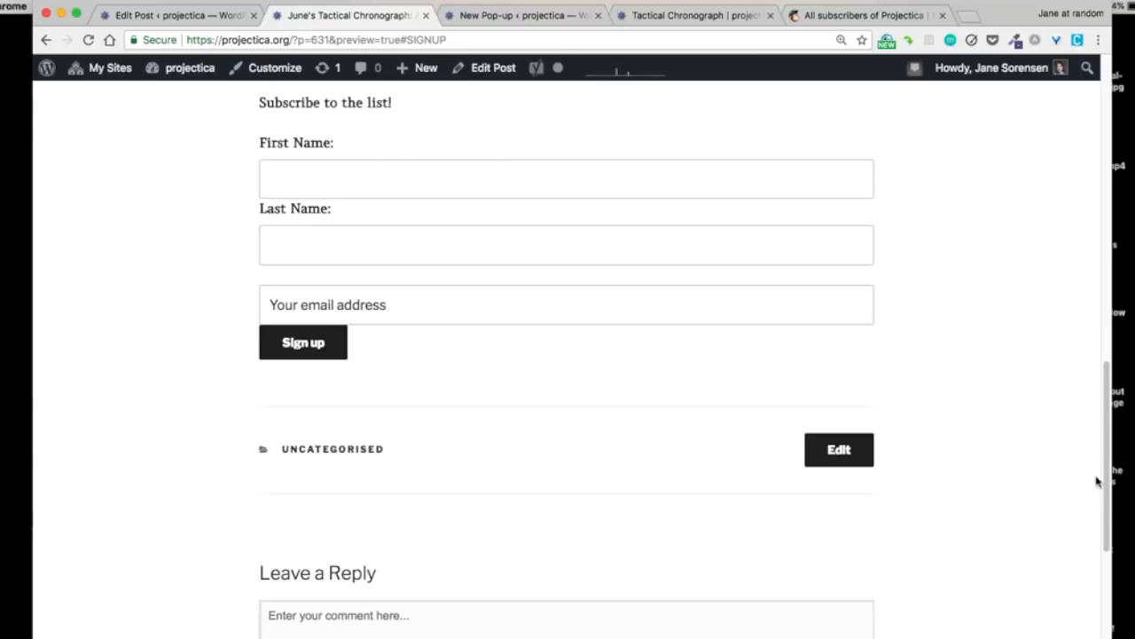
left_click_drag(1108, 482, 1105, 423)
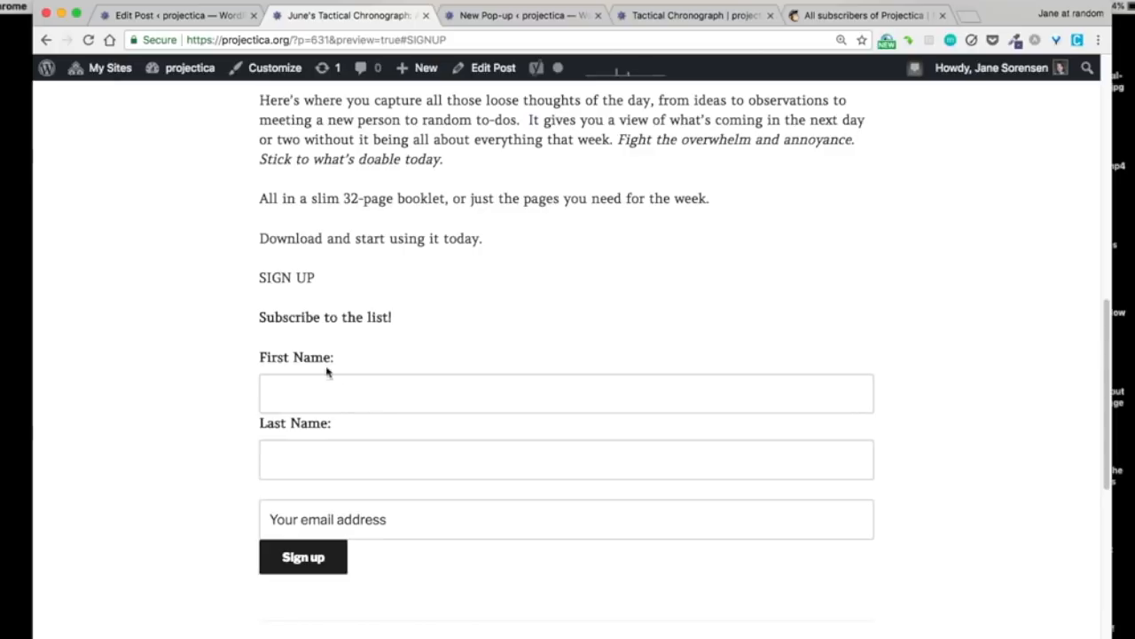
left_click(326, 396)
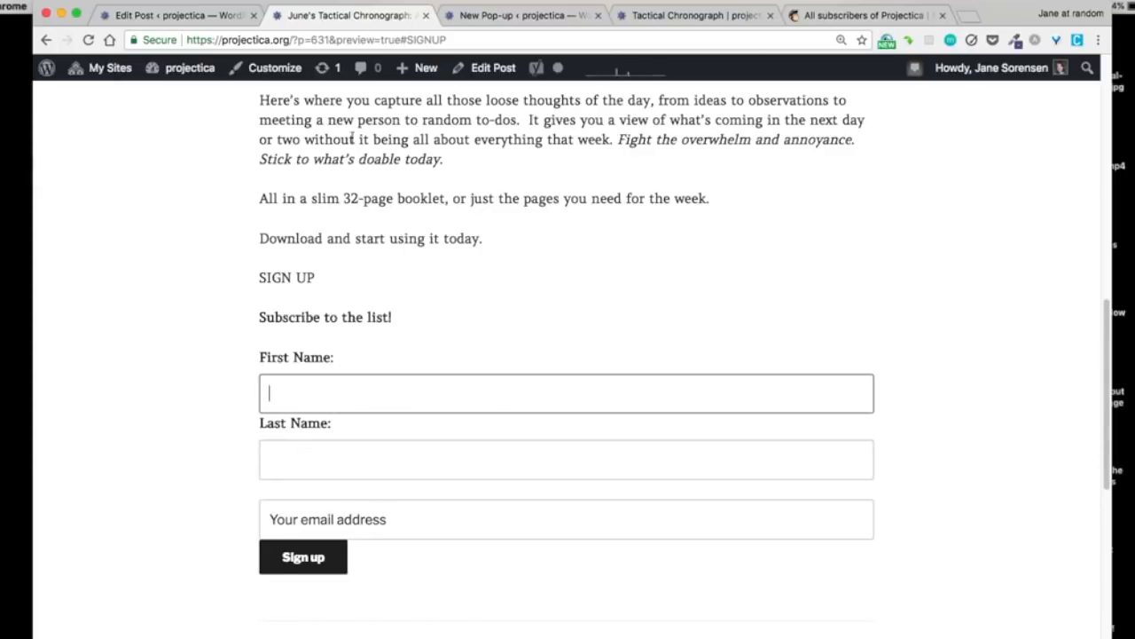
- Switch to the MailChimp list and start a new segment with the condition Landing Page Activity signed up on Chronograph LP
left_click(865, 15)
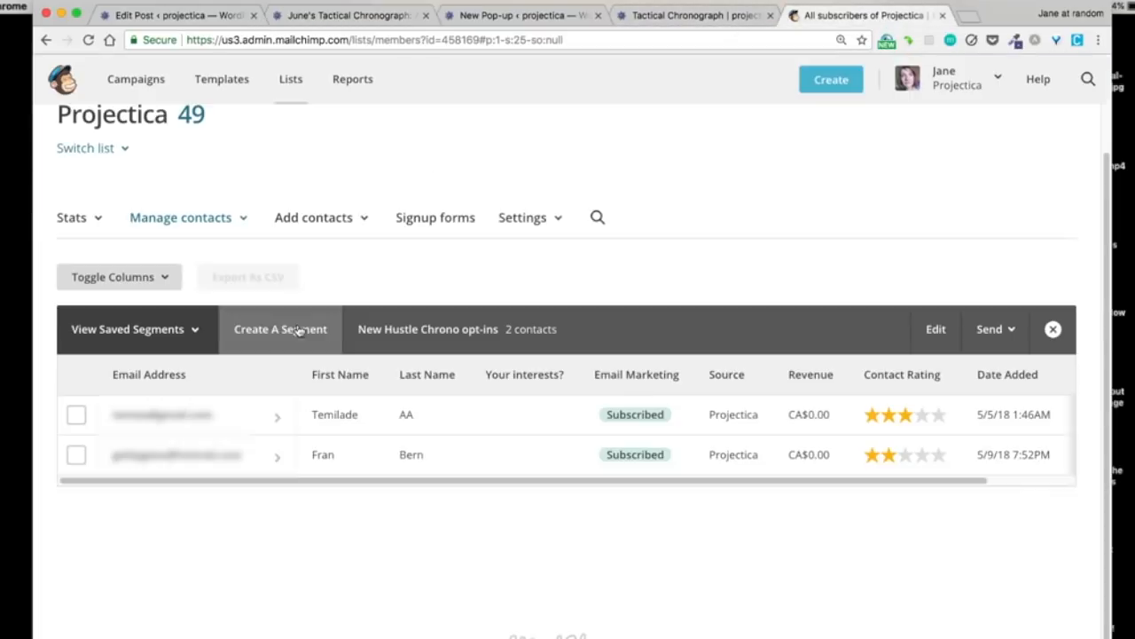
left_click(263, 335)
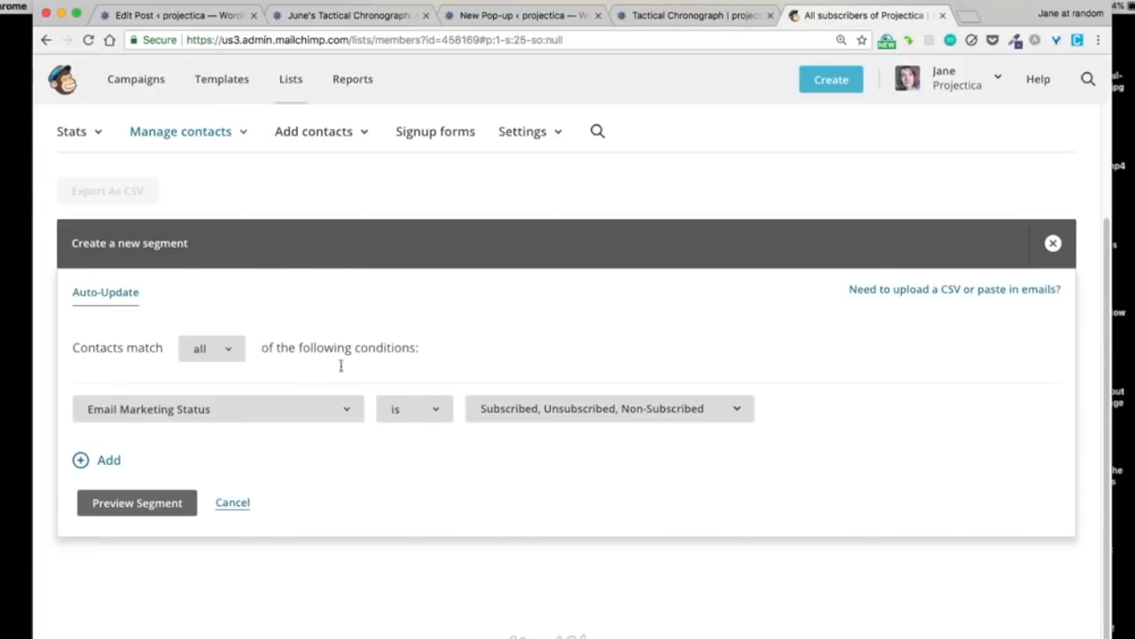
left_click(218, 411)
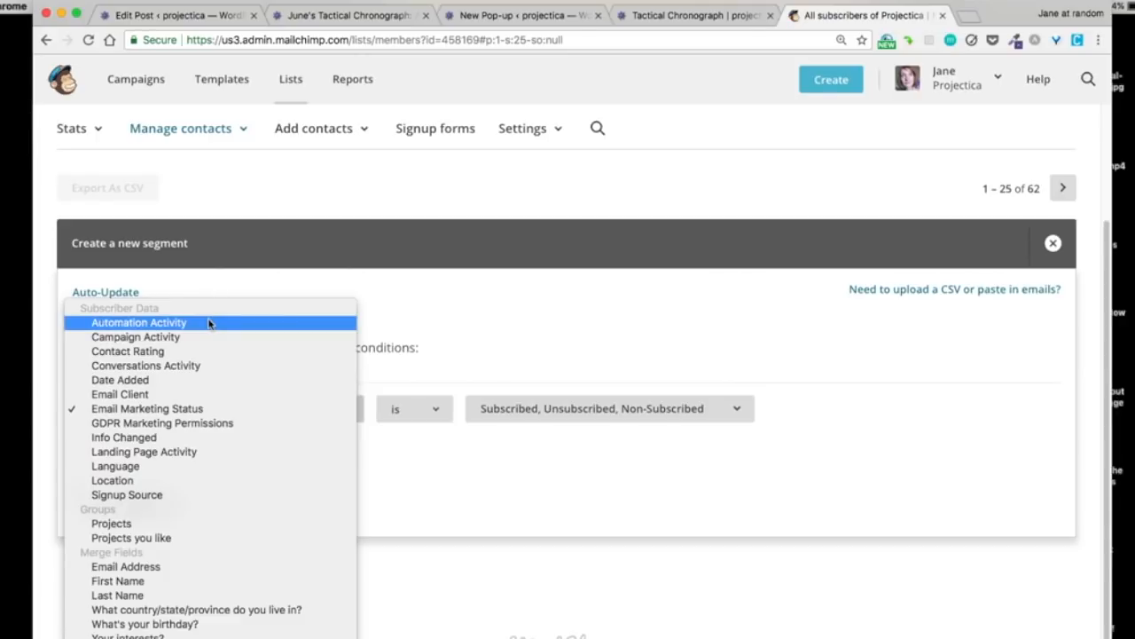
left_click(228, 453)
left_click(430, 424)
left_click(451, 363)
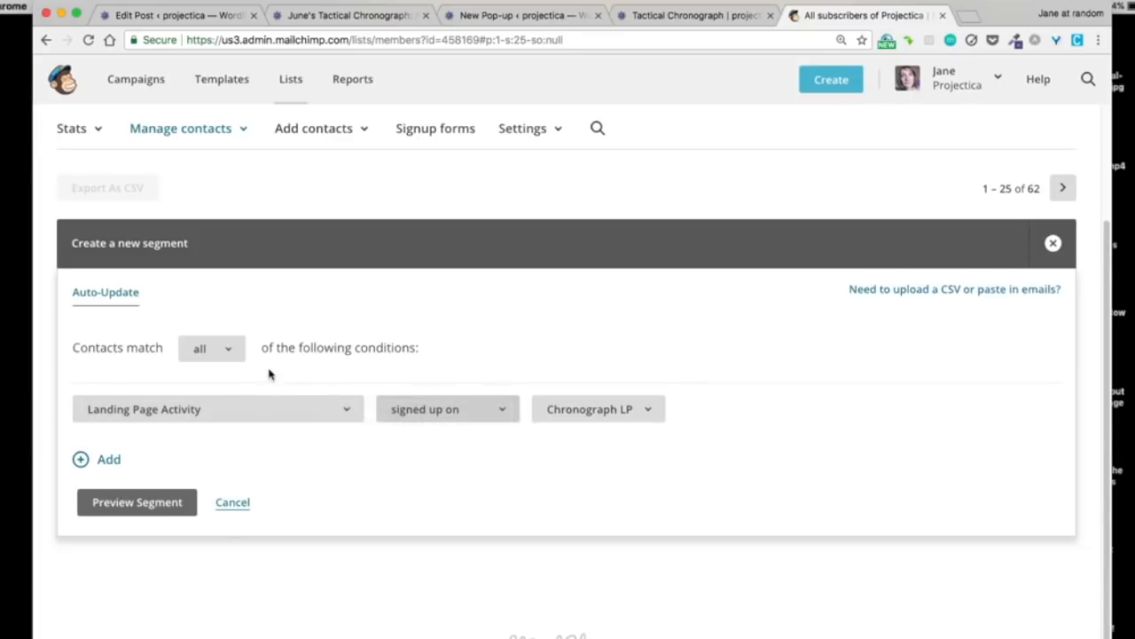
- Change the segment condition to Signup Source was MailChimp for WooCommerce
left_click(255, 411)
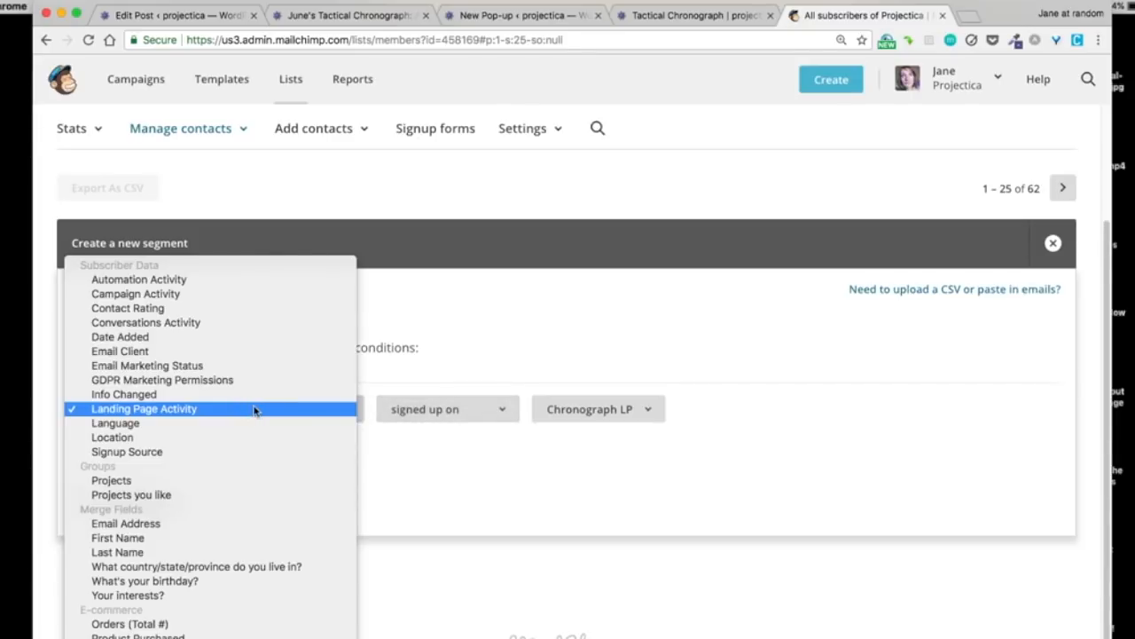
left_click(516, 344)
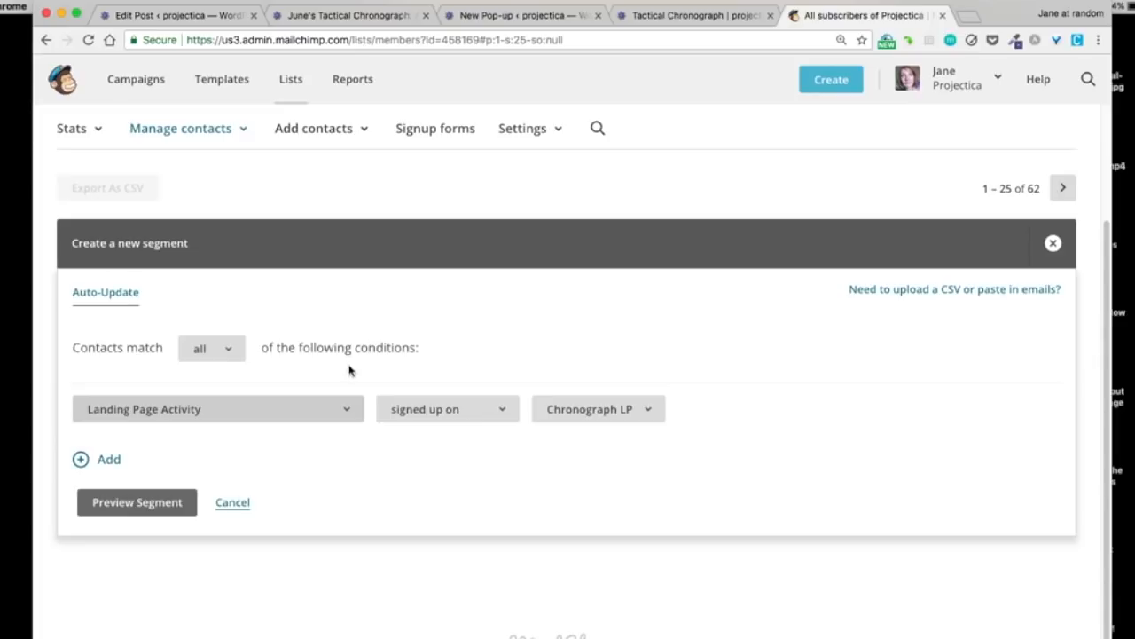
left_click(286, 410)
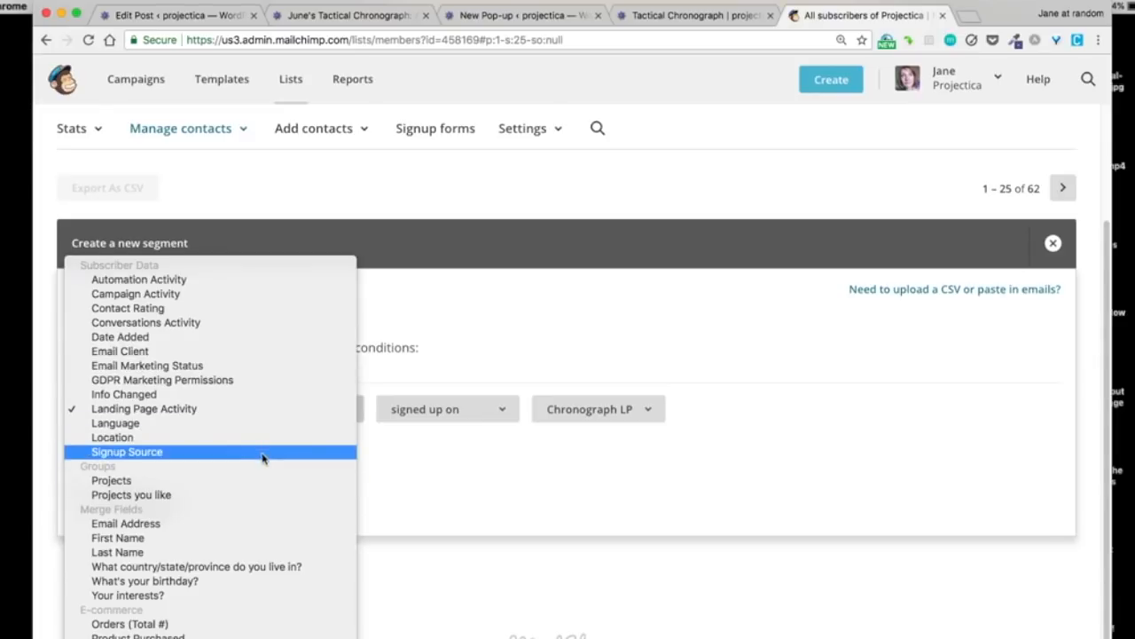
left_click(266, 452)
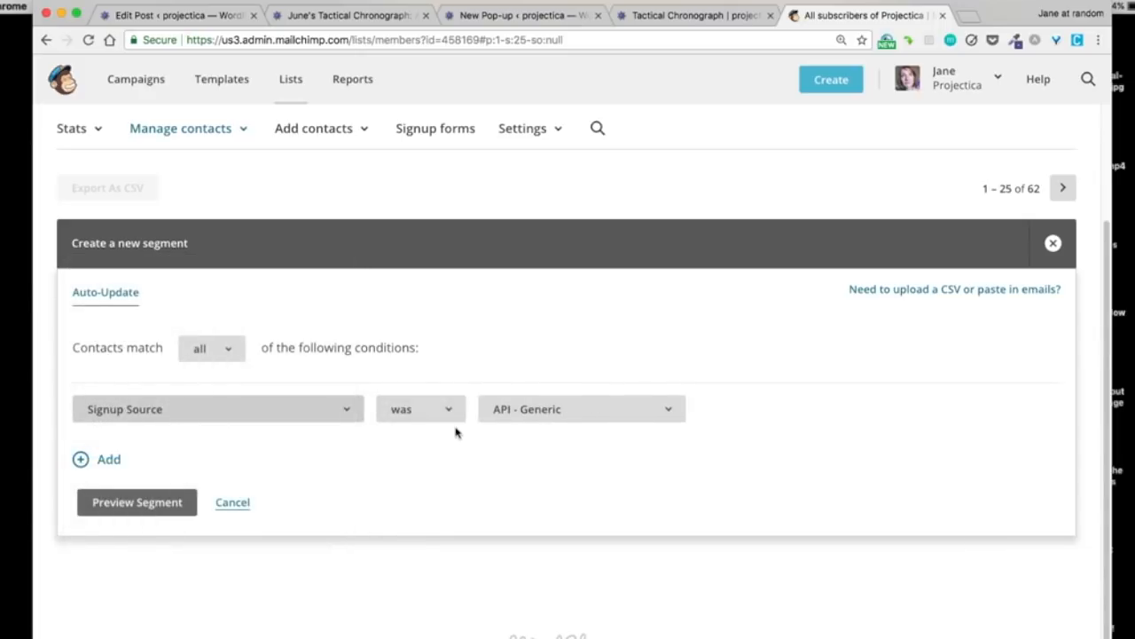
left_click(672, 413)
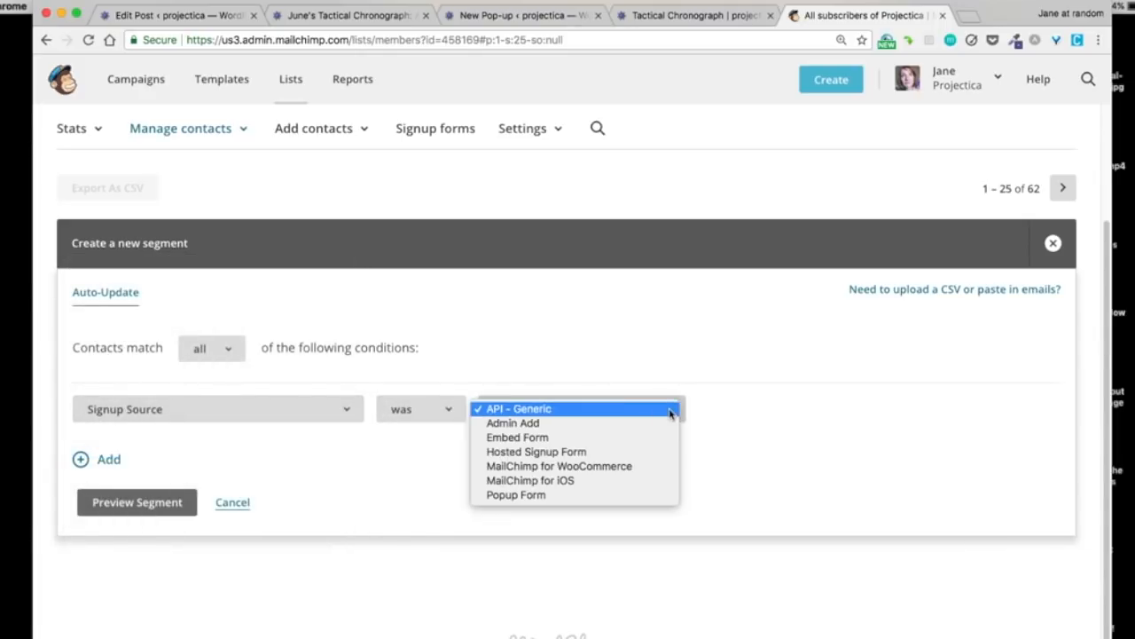
left_click(650, 473)
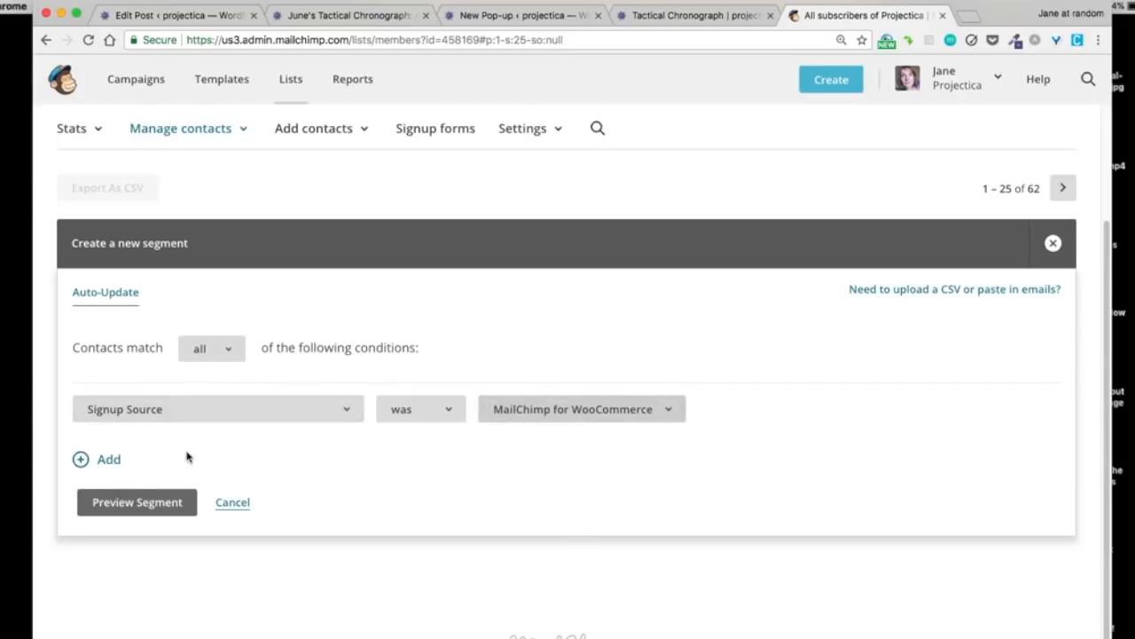
- Add a second condition, Date Added is after the specific date 5/26/2018, and preview the segment
left_click(109, 468)
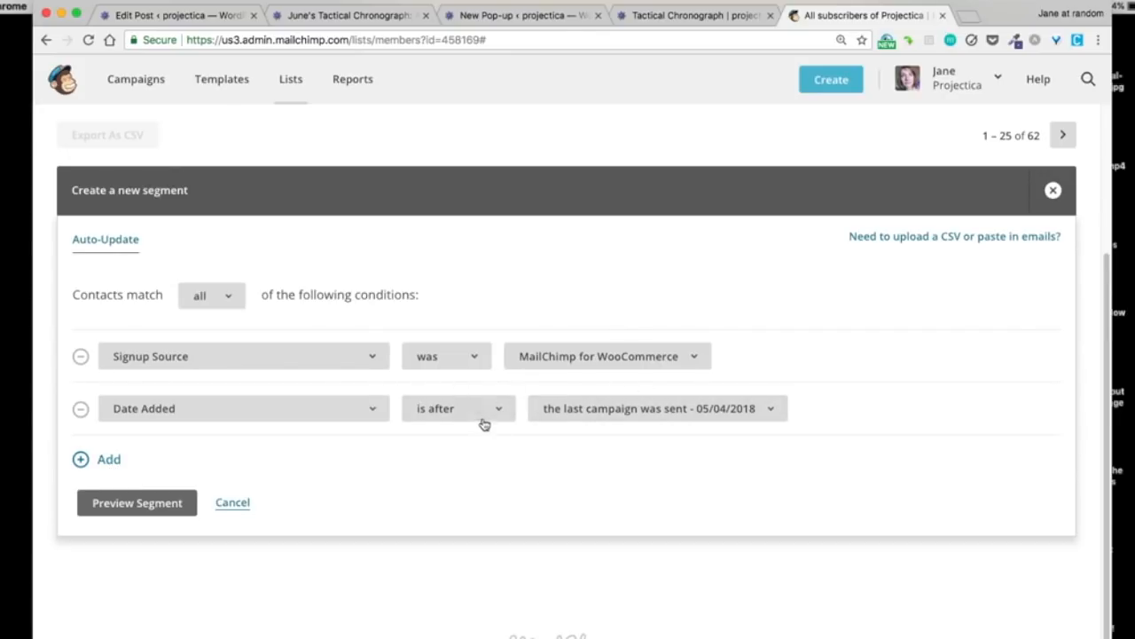
left_click(597, 406)
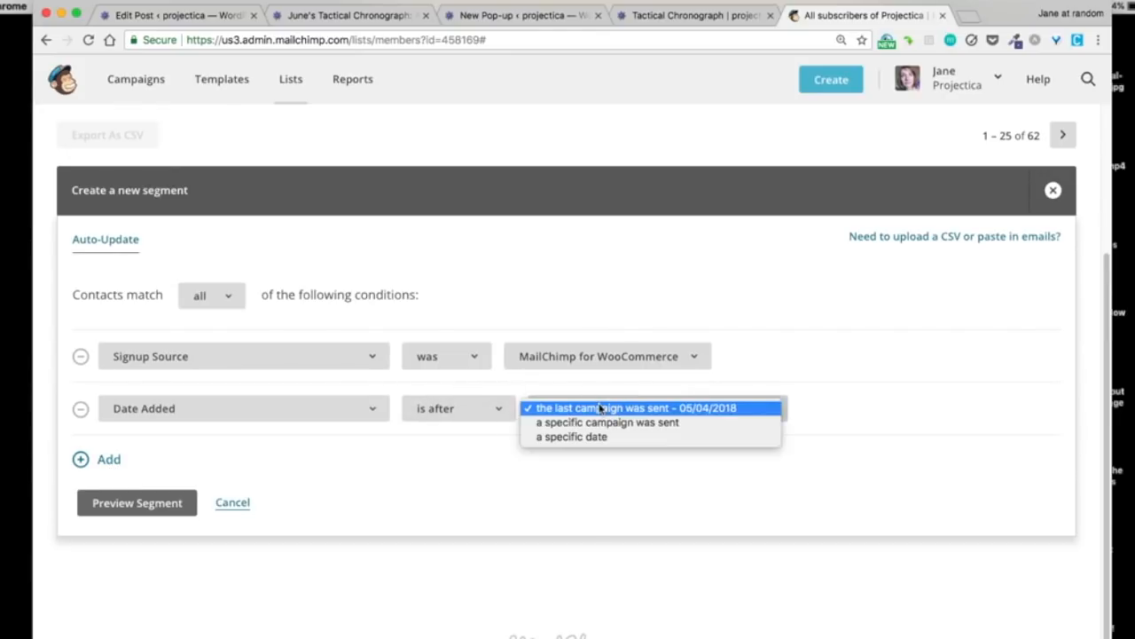
left_click(597, 437)
left_click(861, 407)
left_click(928, 408)
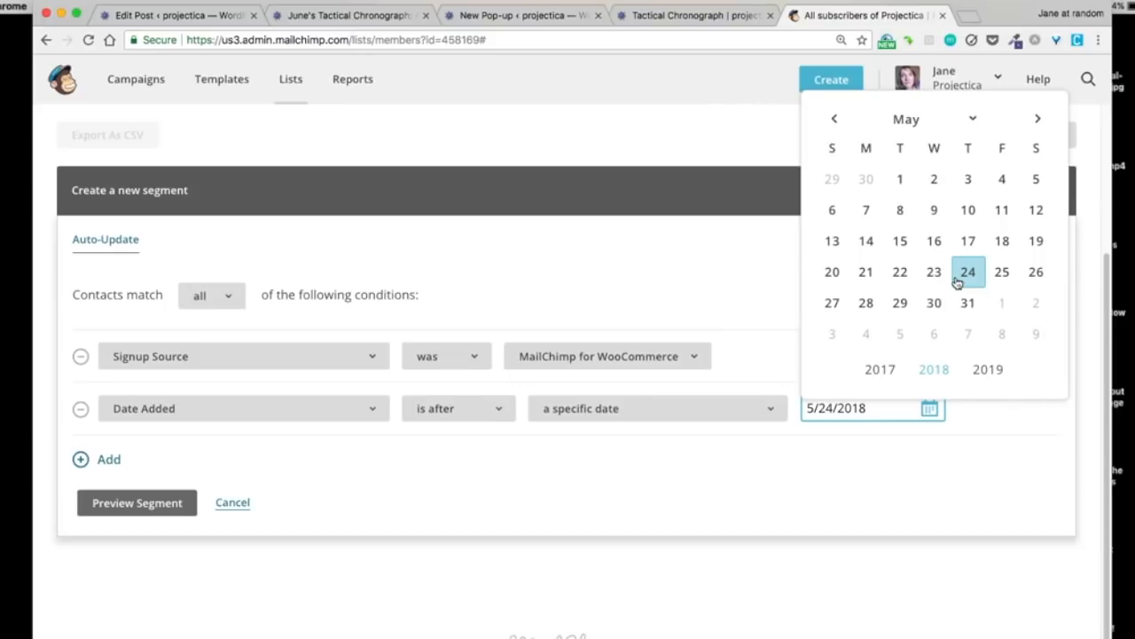
left_click(1036, 273)
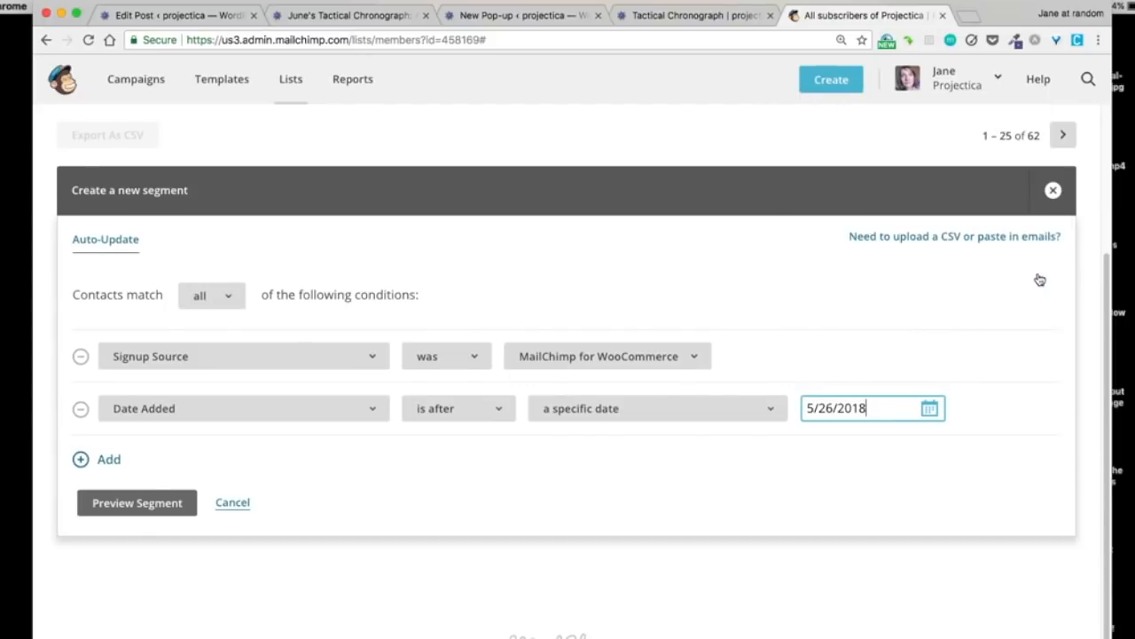
left_click(159, 505)
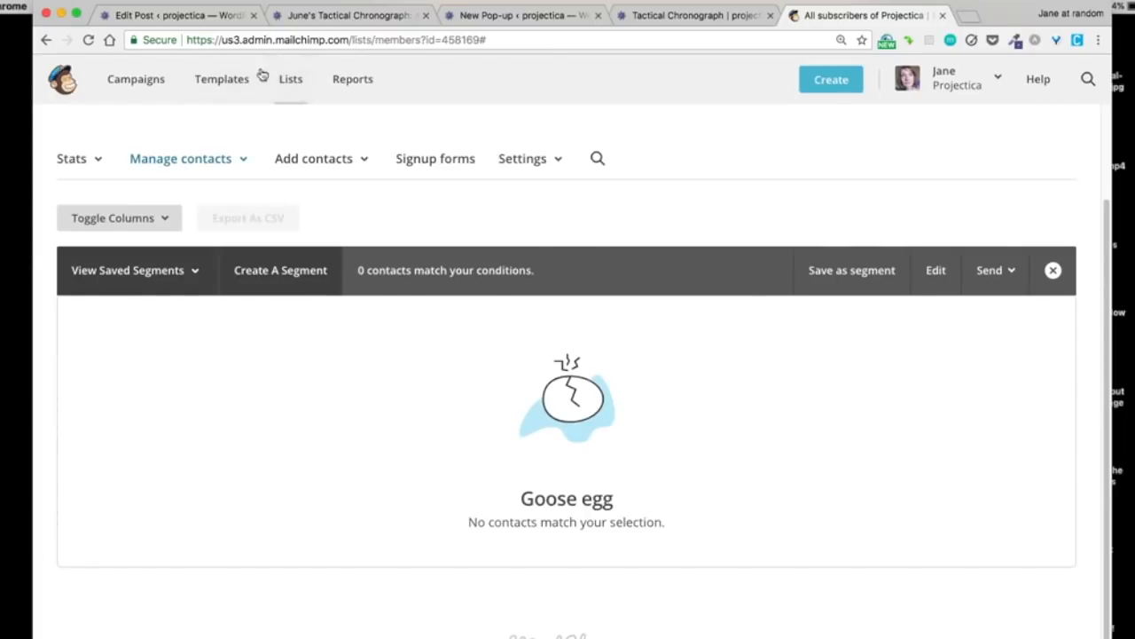
- Find the Tactical Chronograph LP landing page among the draft campaigns and open it in the editor
left_click(164, 86)
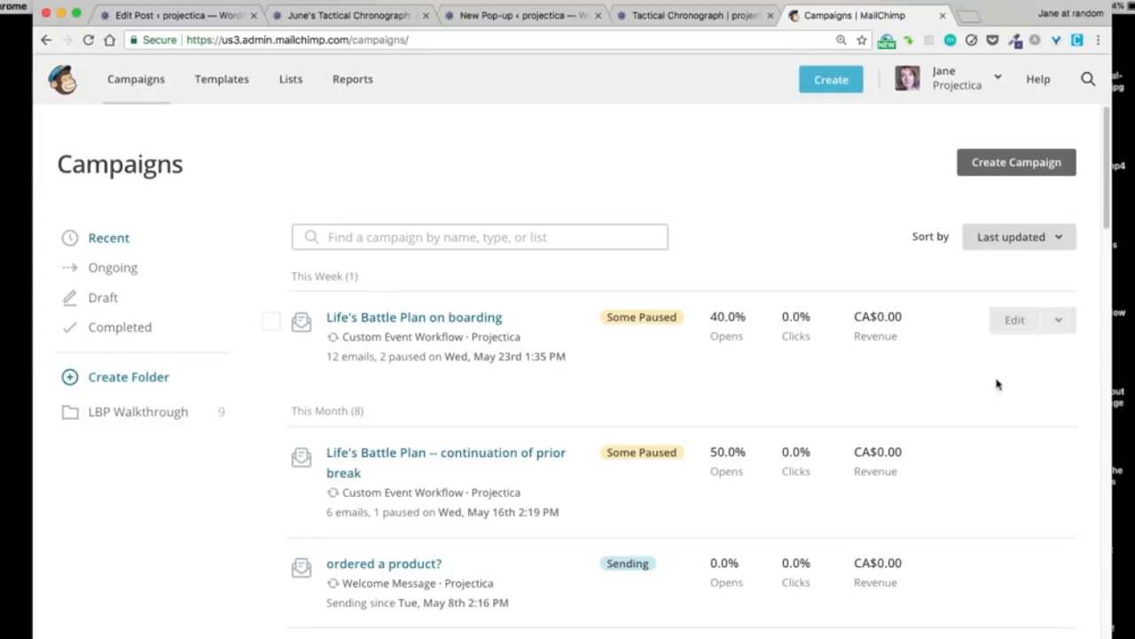
left_click(102, 298)
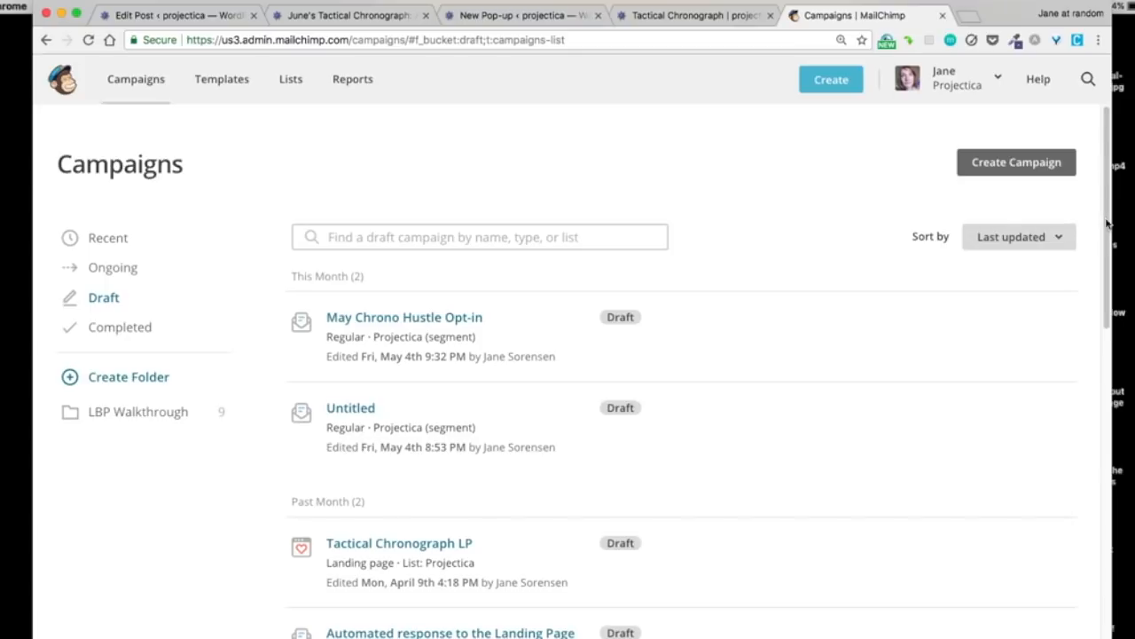
left_click_drag(1107, 223, 1108, 319)
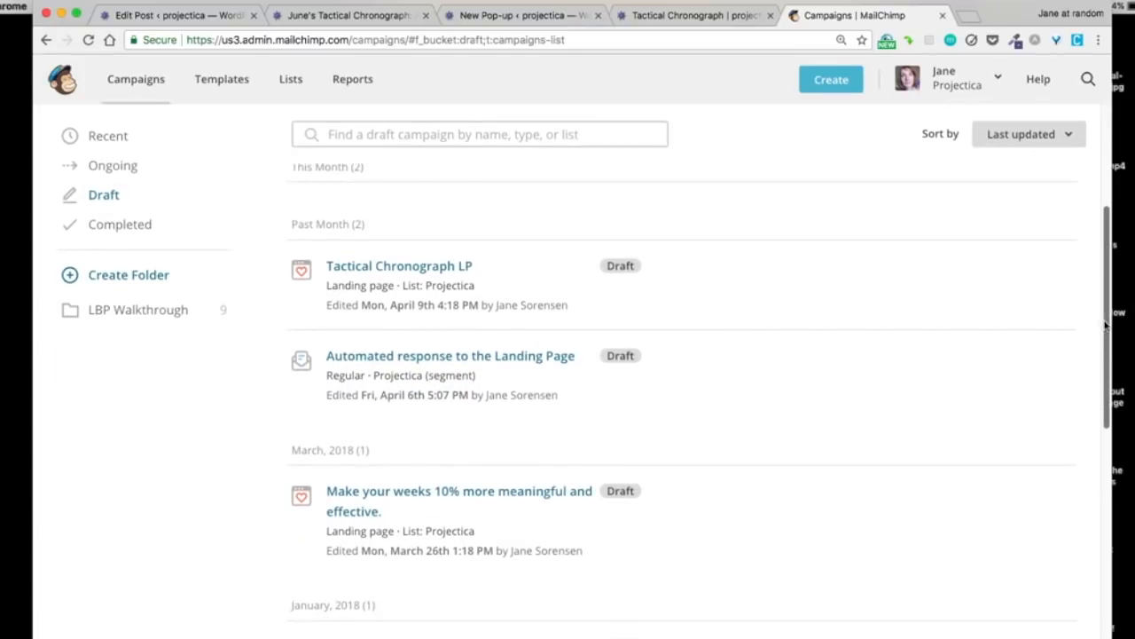
left_click(414, 270)
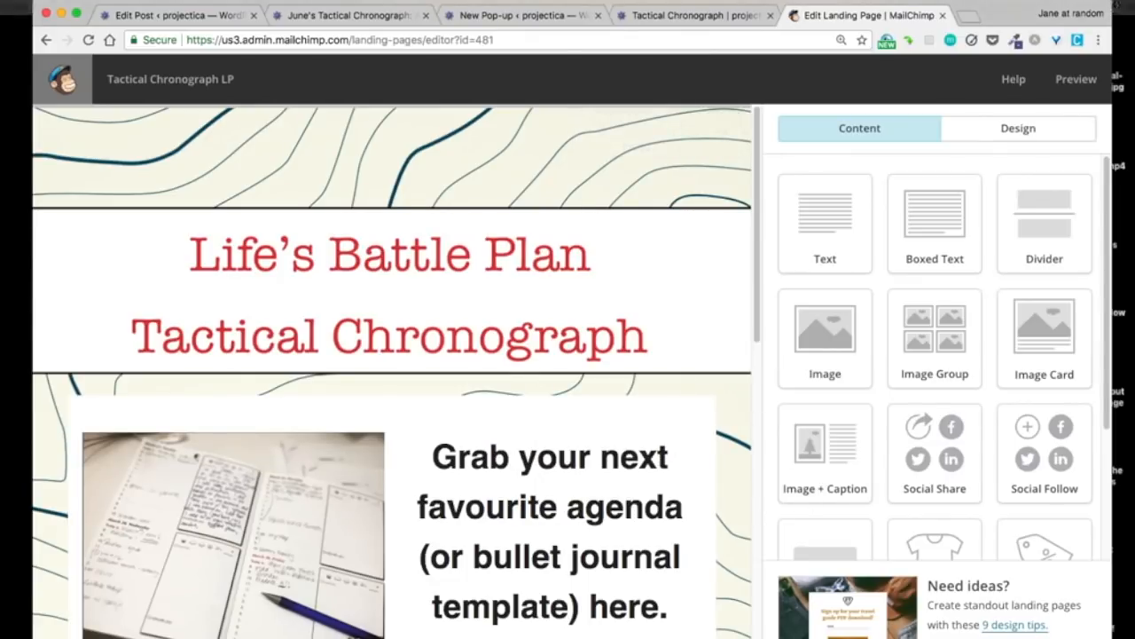
- Widen the browser window and examine the landing page from its heading to the GDPR permissions and "Send me the link!" button
left_click_drag(1111, 637, 1134, 638)
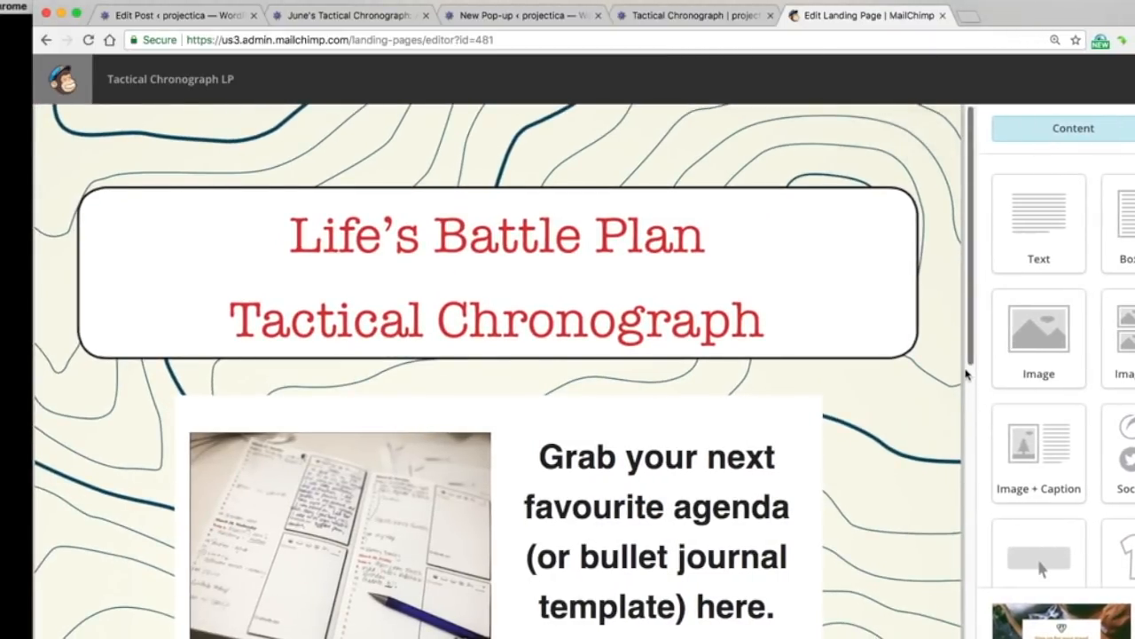
left_click_drag(967, 353, 923, 638)
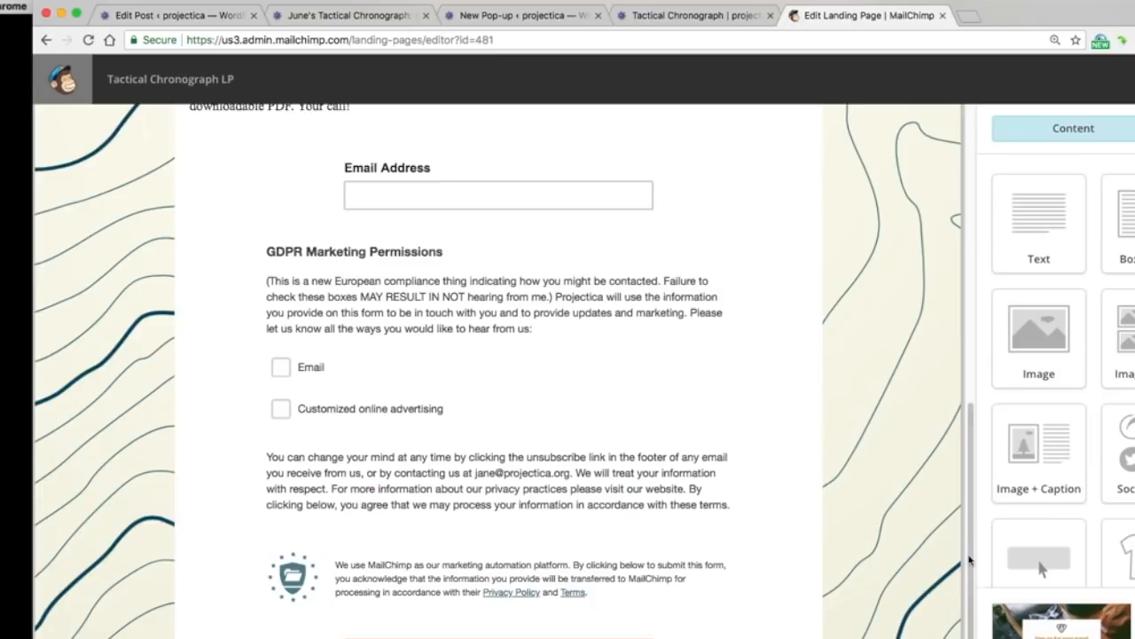
left_click_drag(967, 552, 948, 257)
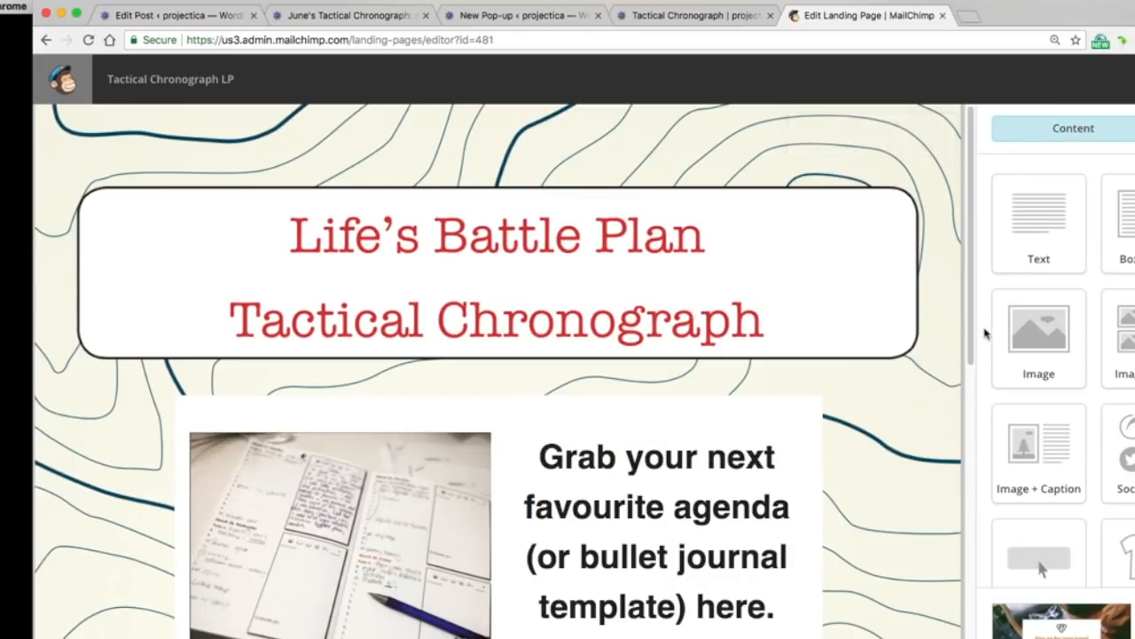
left_click_drag(970, 327, 960, 401)
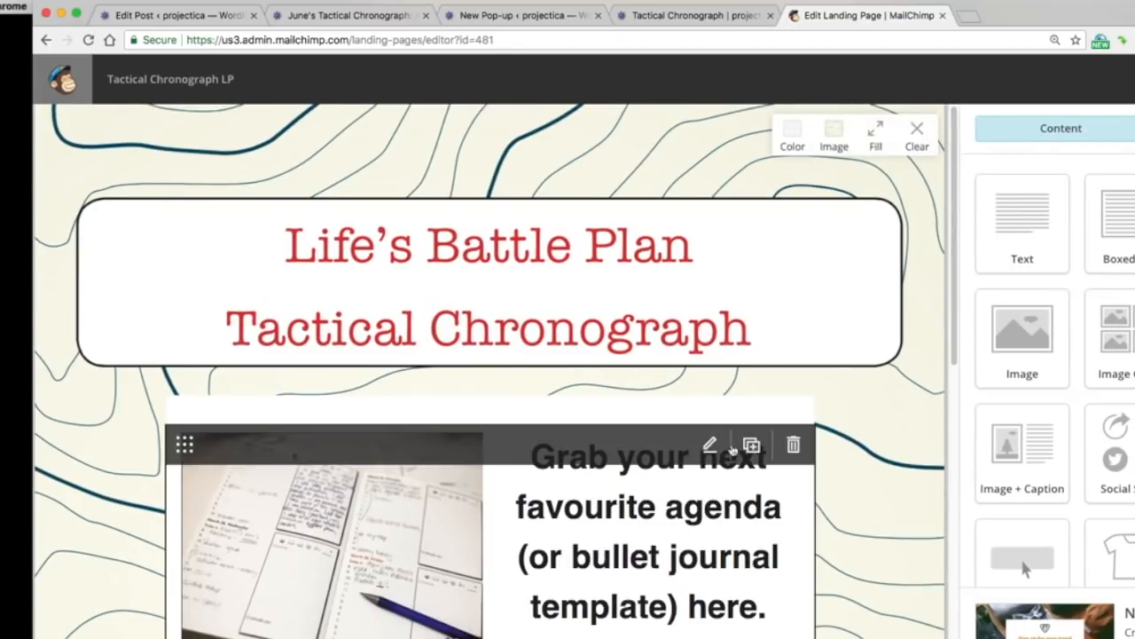
left_click_drag(952, 329, 872, 637)
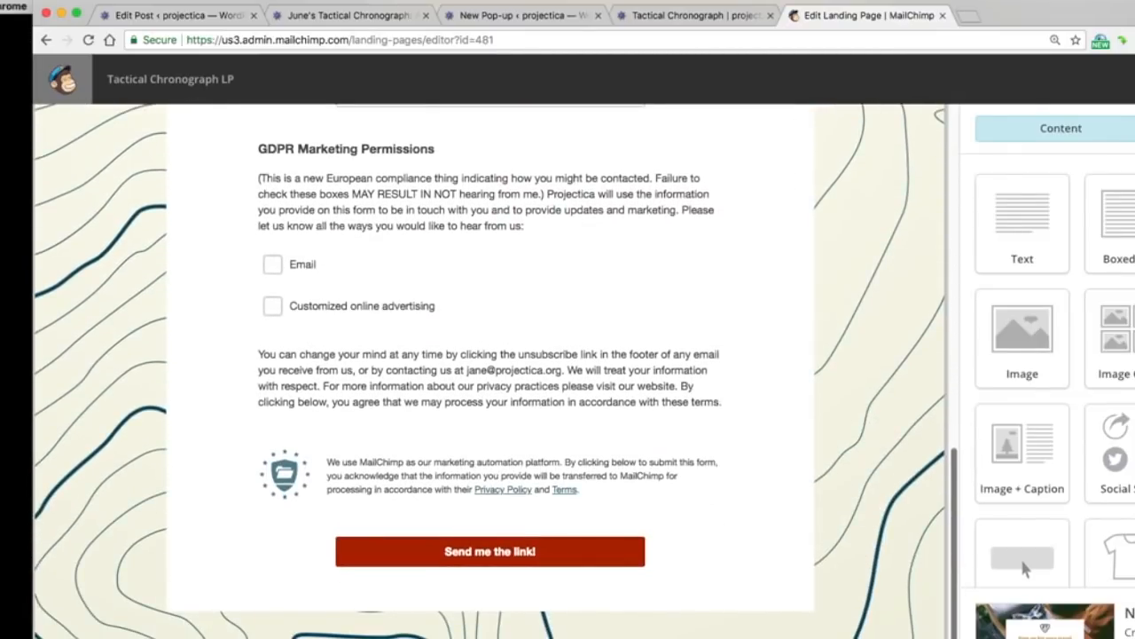
- Preview the Tactical Chronograph LP landing page in desktop mode and review its intro text and email form
scroll(819, 608, "up", 10)
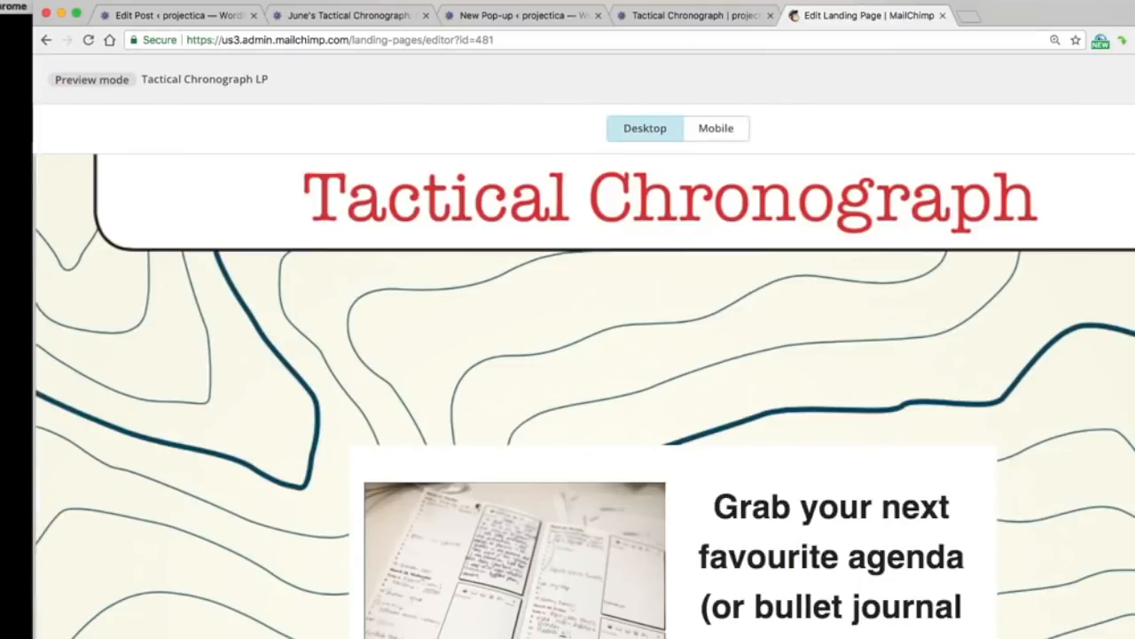
scroll(585, 396, "down", 8)
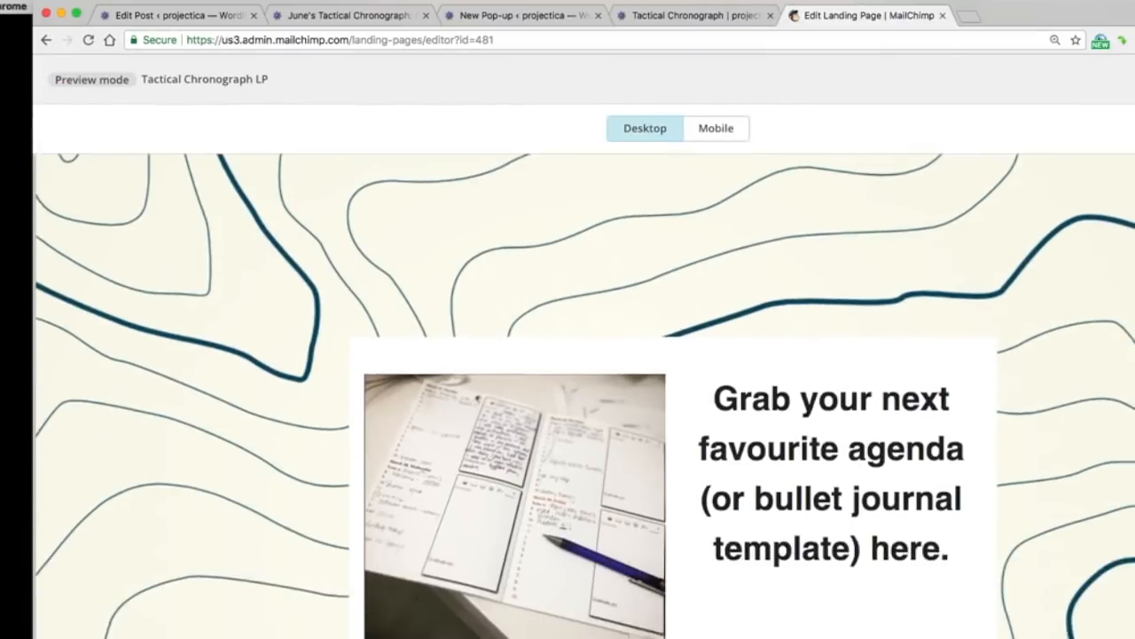
scroll(597, 471, "down", 2)
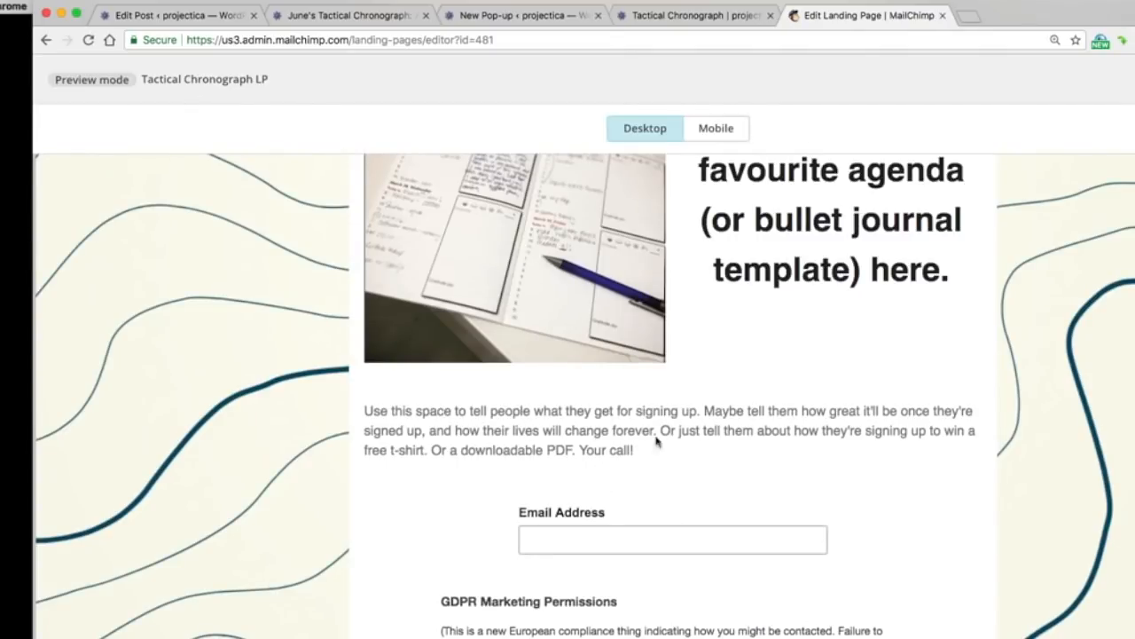
- Review the GDPR permissions and "Send me the link!" button in the desktop preview, and the whole landing page in the mobile preview
scroll(707, 435, "down", 2)
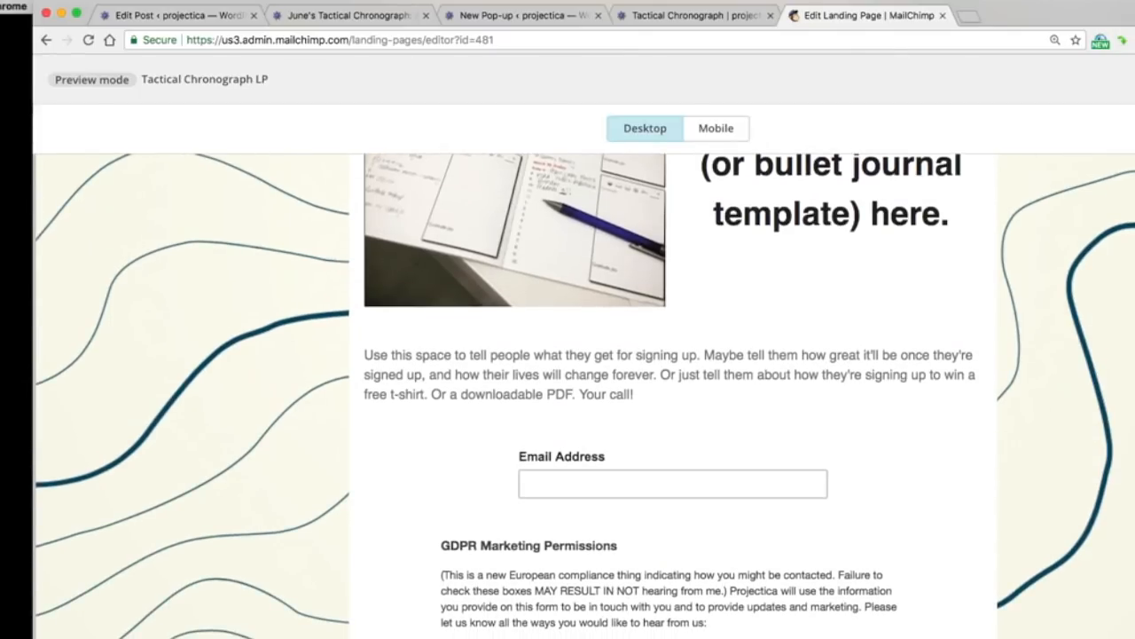
scroll(586, 396, "down", 10)
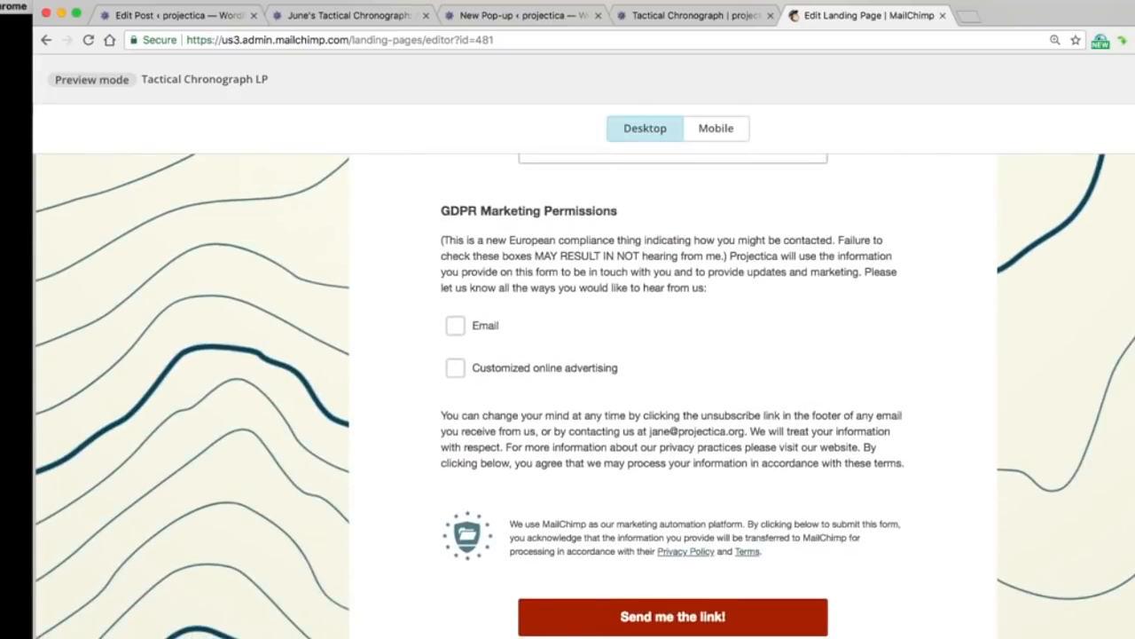
scroll(585, 396, "down", 1)
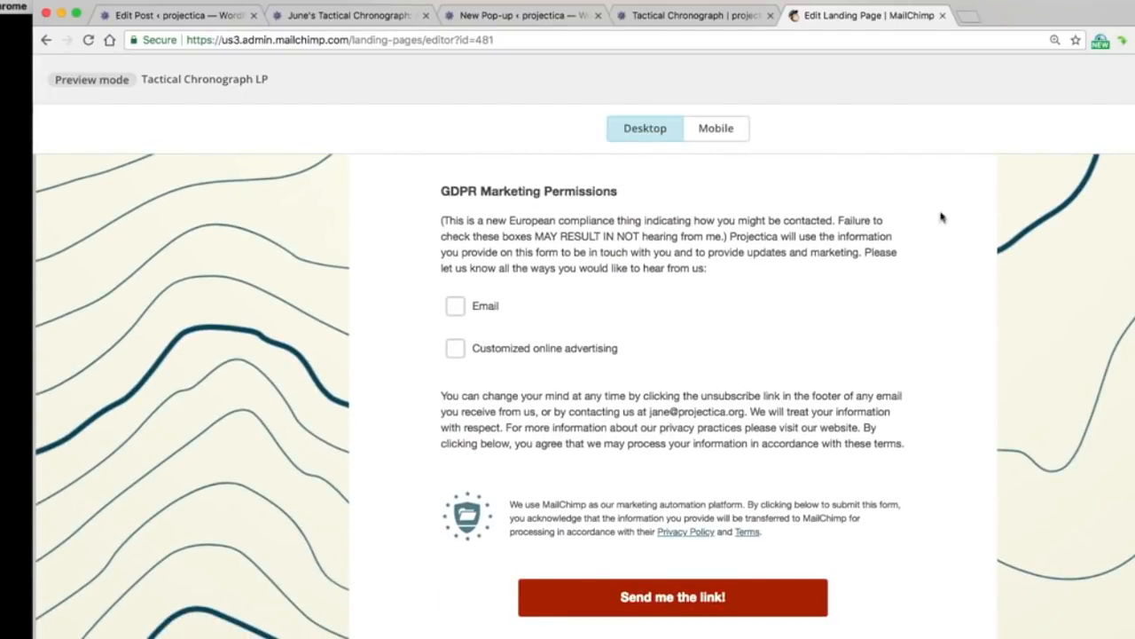
left_click(720, 129)
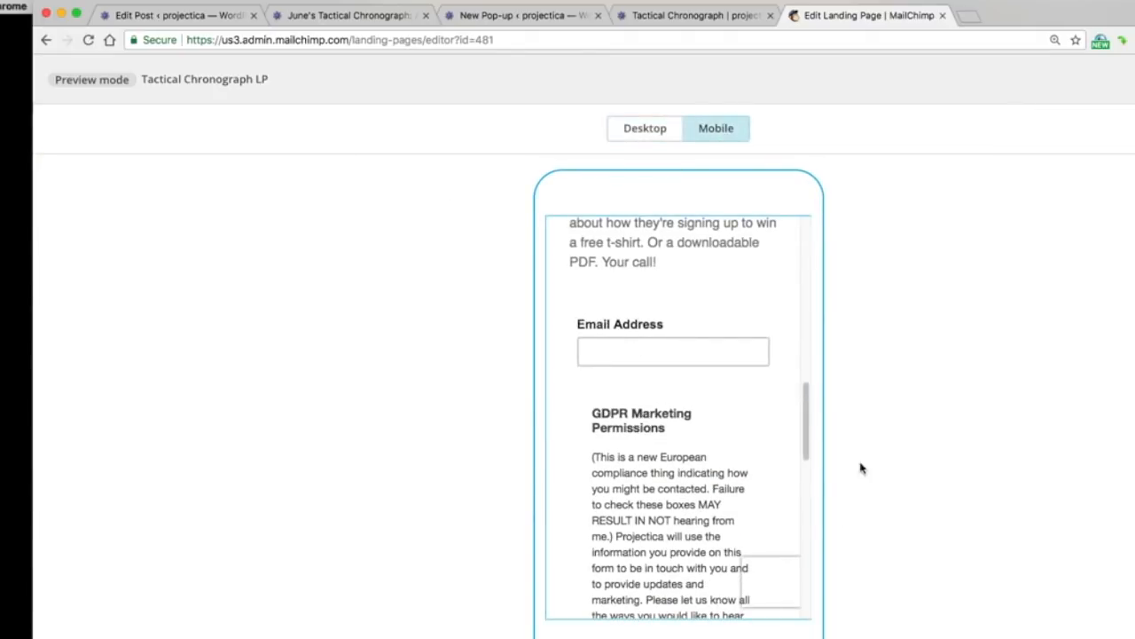
left_click_drag(806, 451, 806, 368)
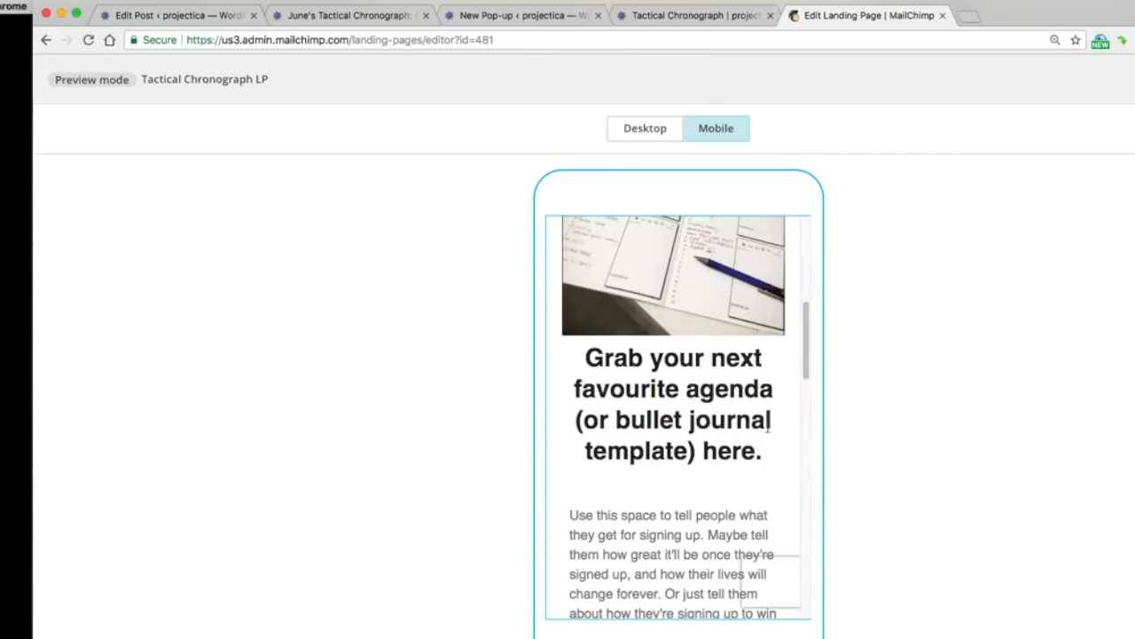
left_click_drag(804, 373, 761, 587)
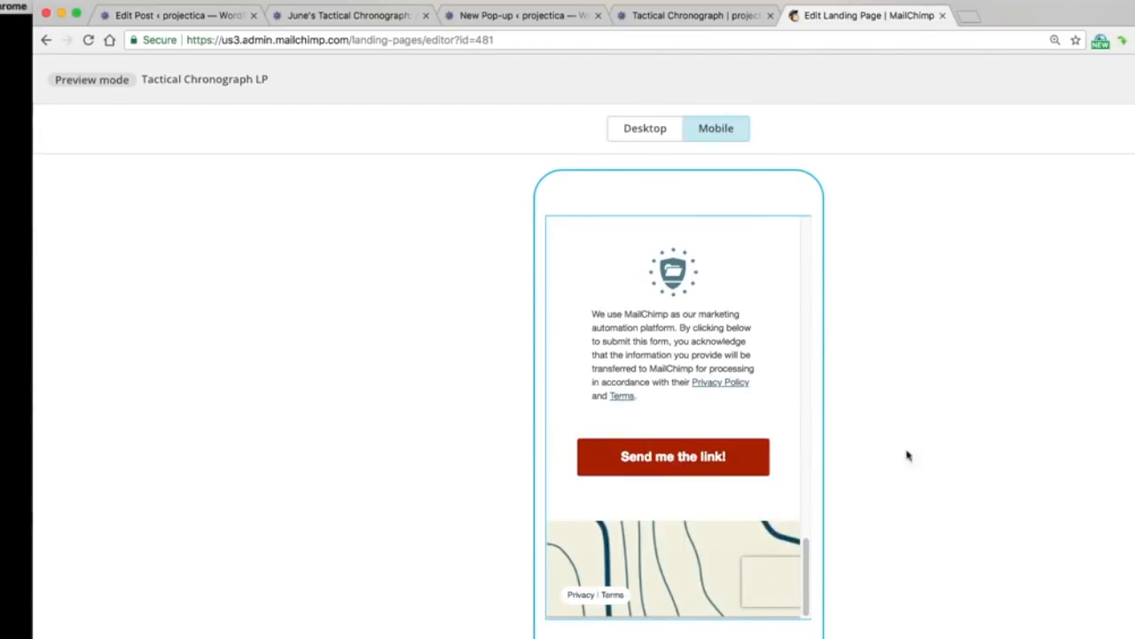
left_click(1134, 79)
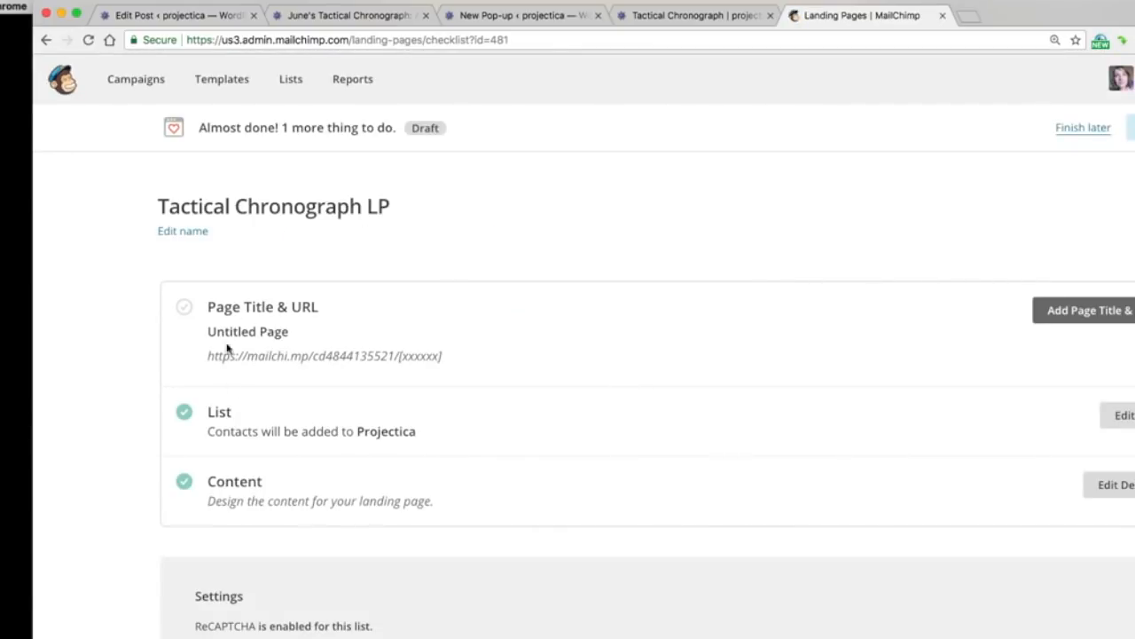
- Set the landing page title to "TEST webpage for people who want to manage their schedule and diary a little better!"
left_click(1100, 321)
left_click(444, 352)
key("super+a")
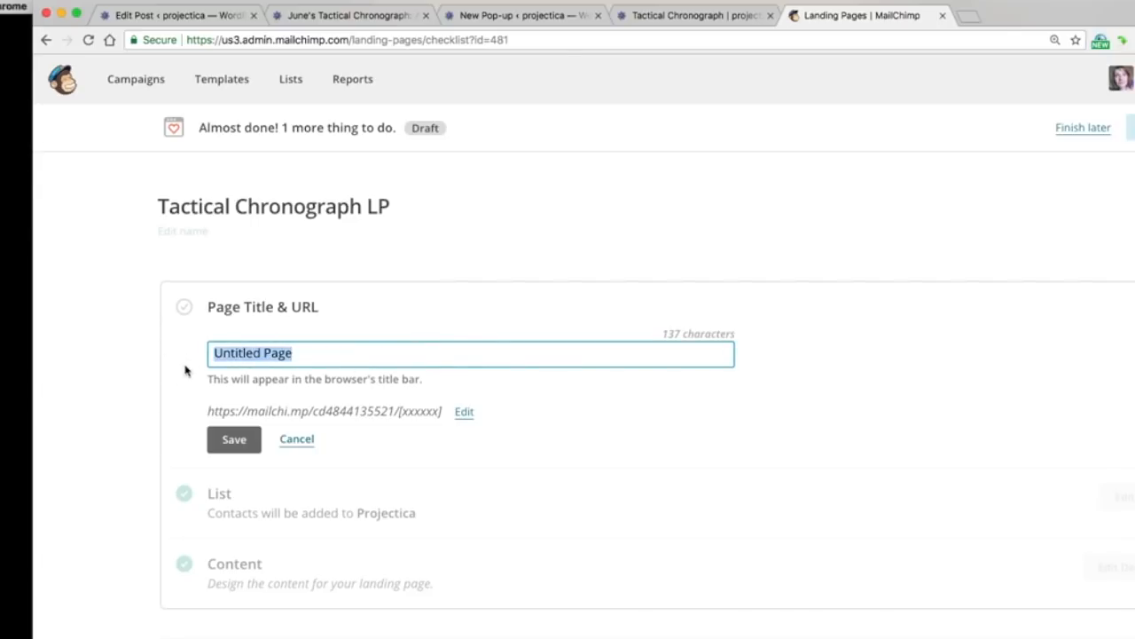
type("TEST landing page for")
key("alt+shift+Left")
key("alt+shift+Left")
key("alt+shift+Left")
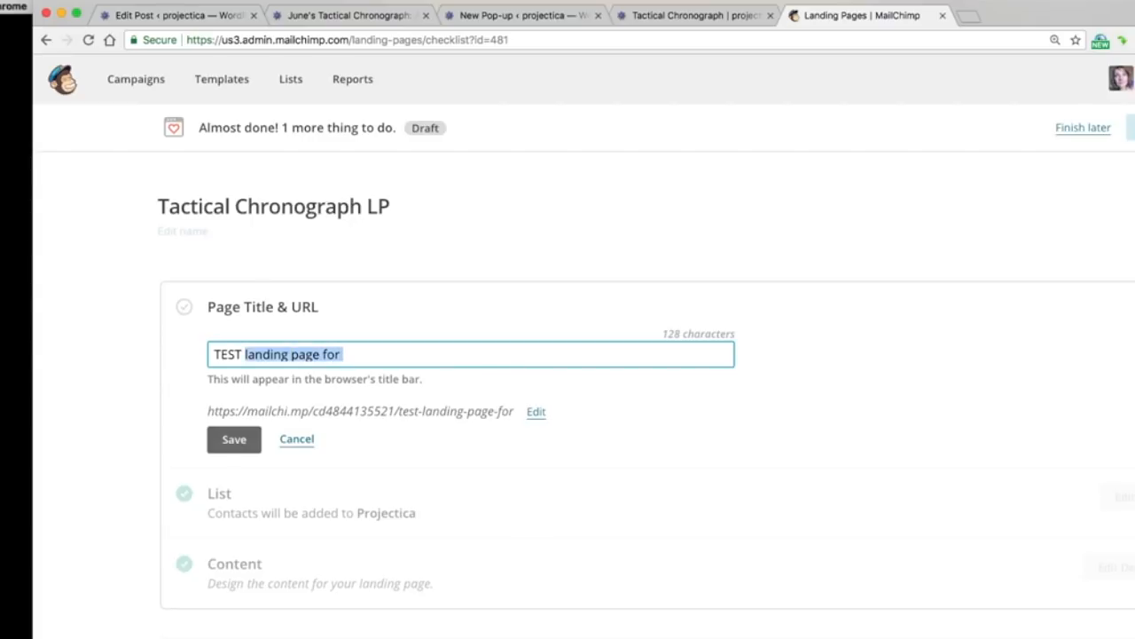
key("BackSpace")
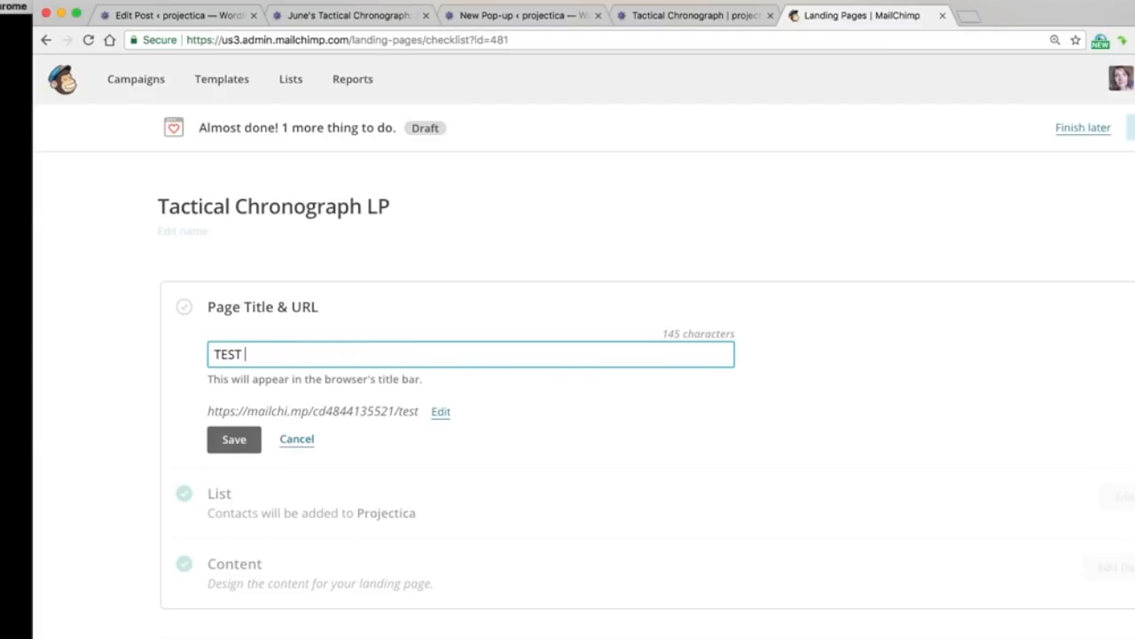
type("in")
key("BackSpace")
key("BackSpace")
type("webin")
key("BackSpace")
key("BackSpace")
type("page of")
key("BackSpace")
key("BackSpace")
type("for pepel")
key("BackSpace")
key("BackSpace")
key("BackSpace")
type("eop")
key("BackSpace")
key("BackSpace")
key("BackSpace")
type("ople who ")
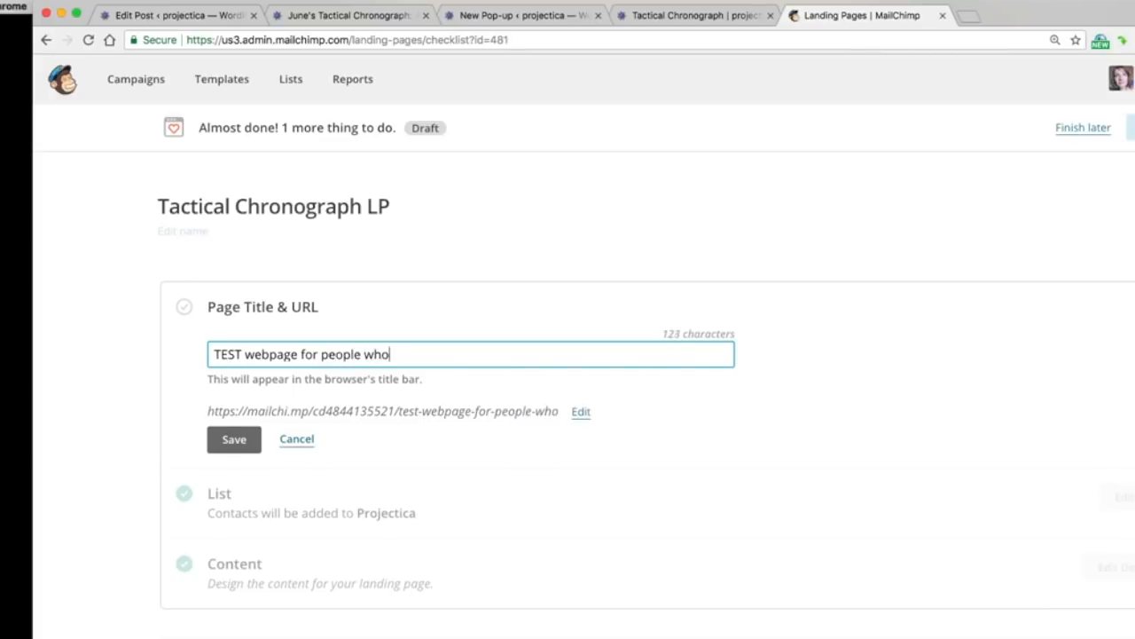
type("want")
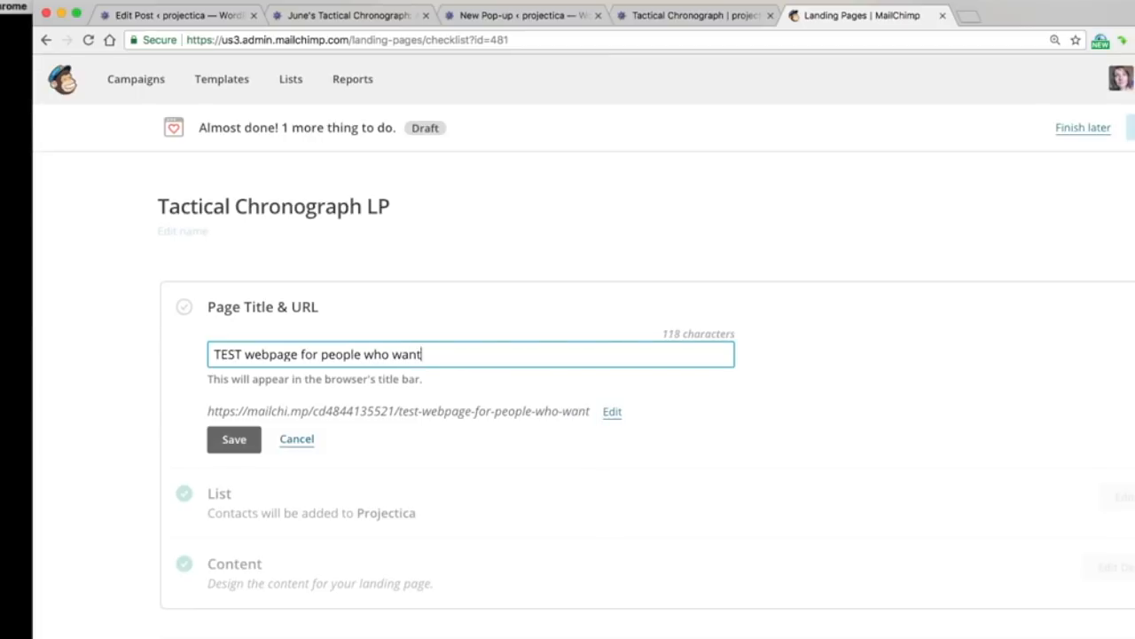
type(" to manage")
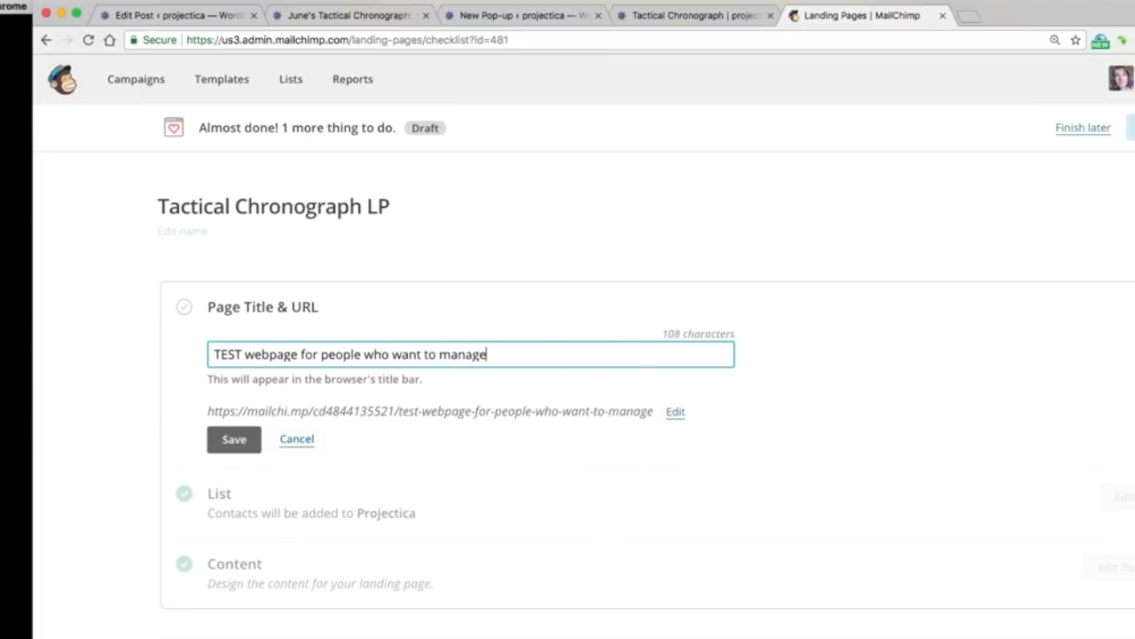
type(" their ")
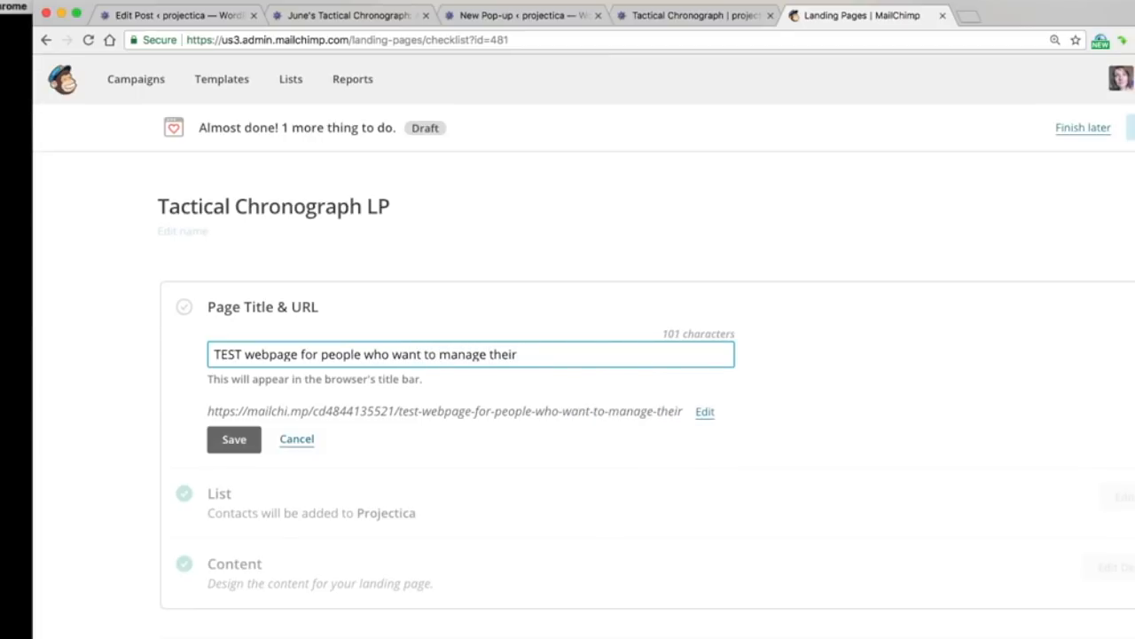
type("schedul")
key("BackSpace")
key("BackSpace")
type("ule and diary ")
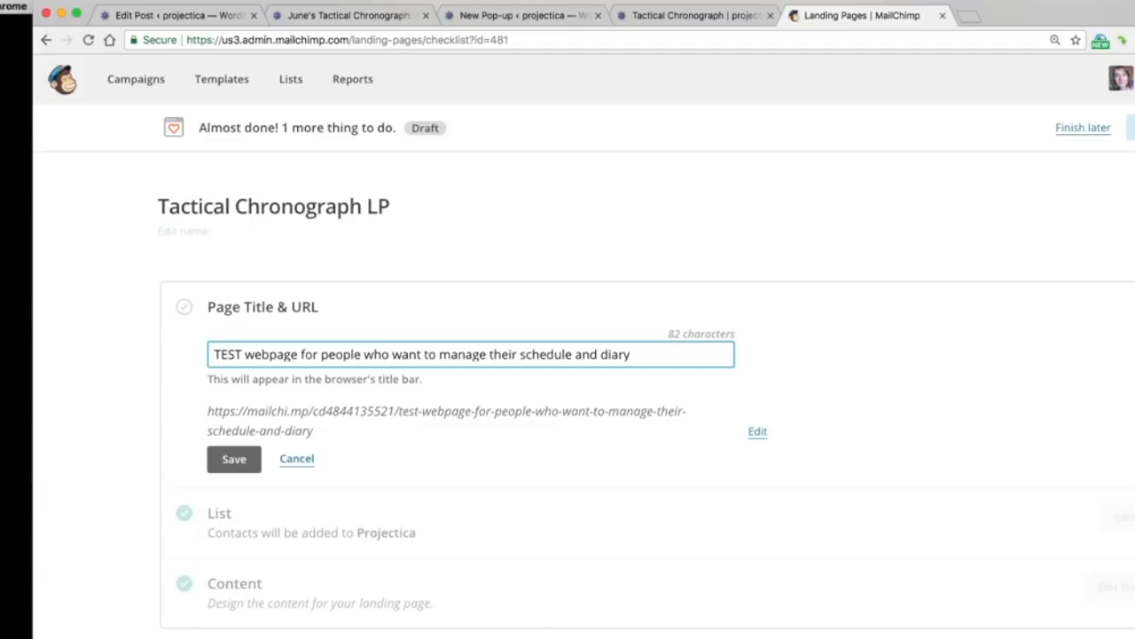
type("a little better!")
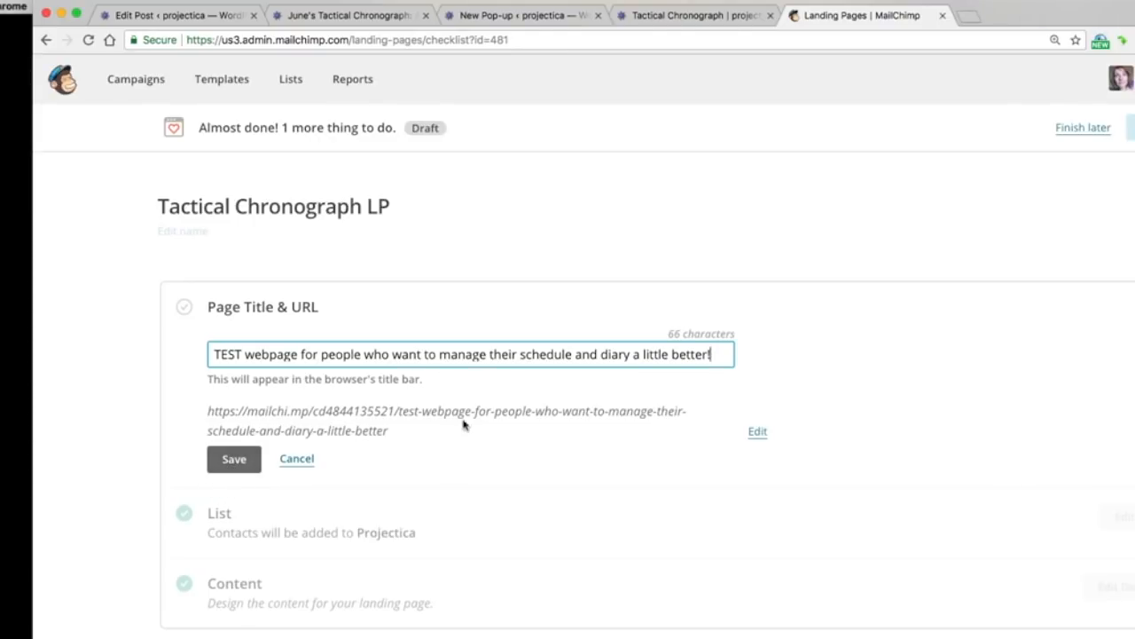
- Edit the landing page URL and remove its opening words so the ending starts with "manage-their-schedule"
left_click_drag(399, 419, 444, 424)
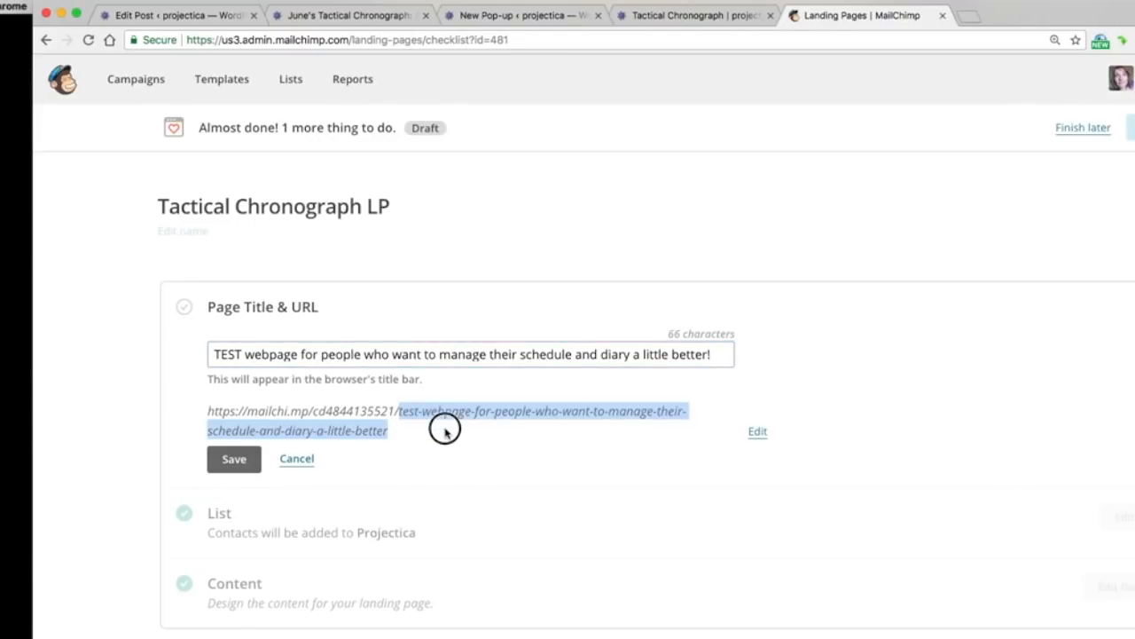
left_click(756, 432)
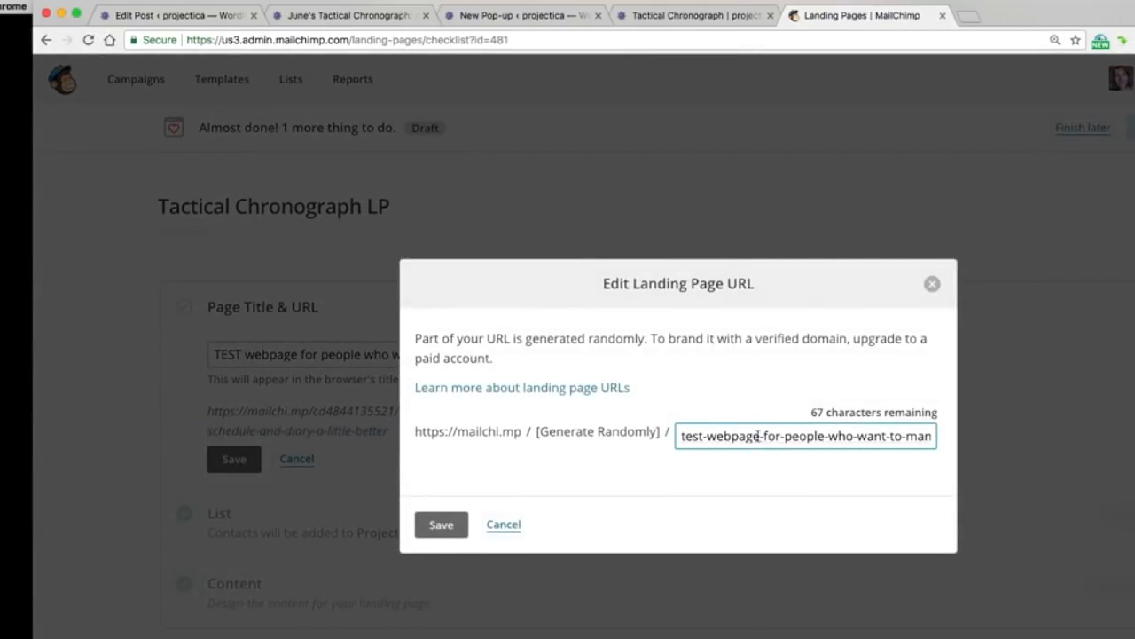
left_click_drag(792, 436, 677, 436)
key("BackSpace")
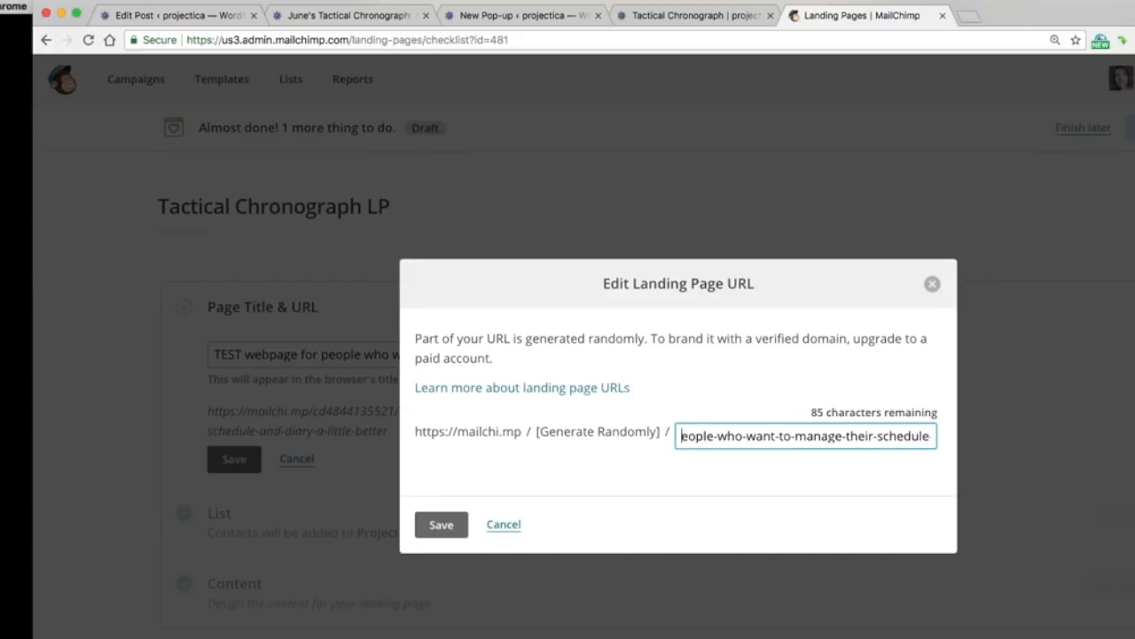
type("p")
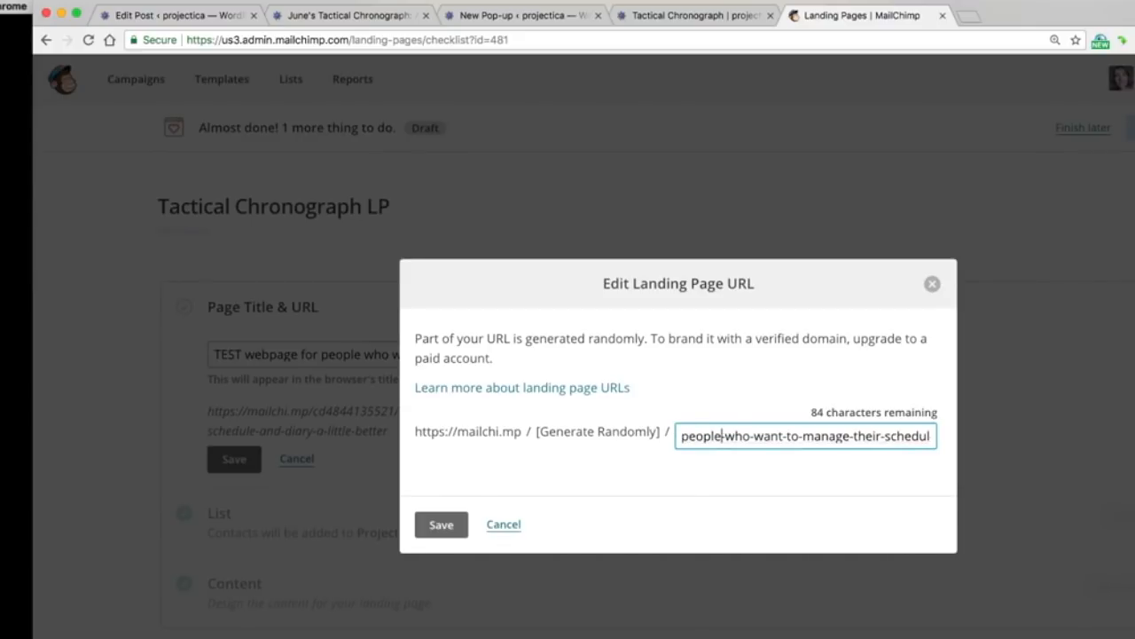
left_click_drag(722, 436, 783, 435)
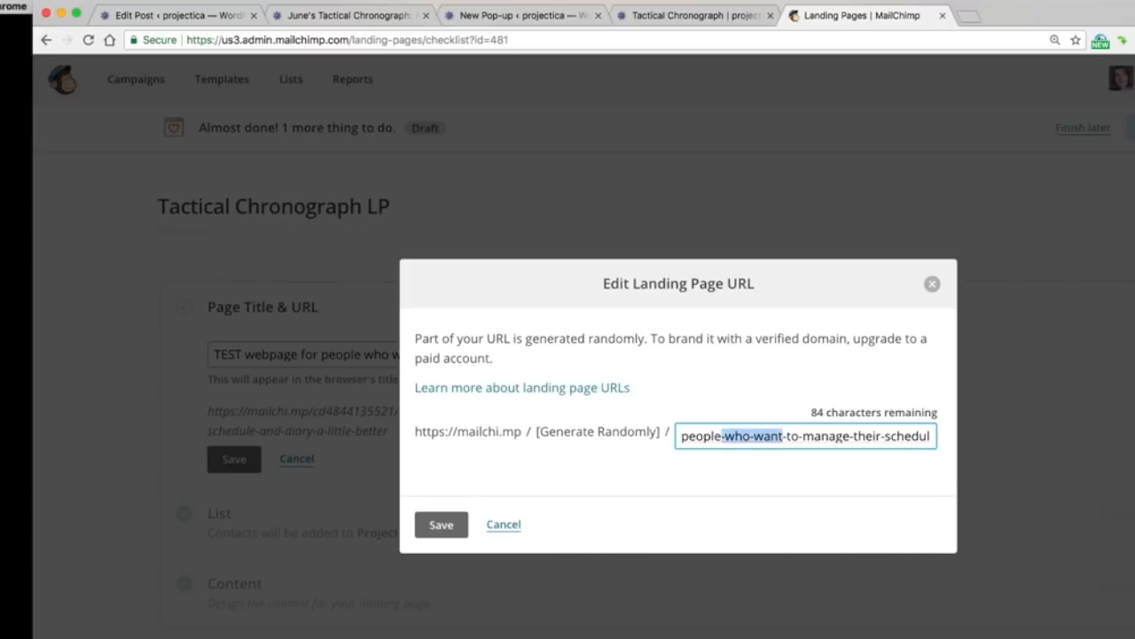
key("BackSpace")
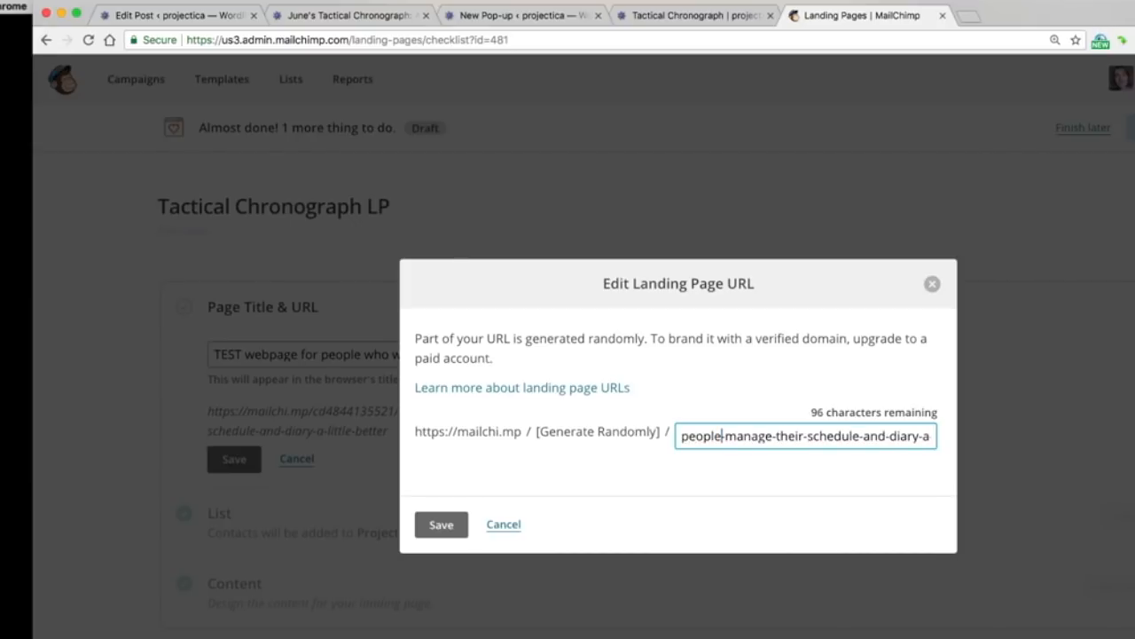
key("shift+Home")
key("BackSpace")
key("BackSpace")
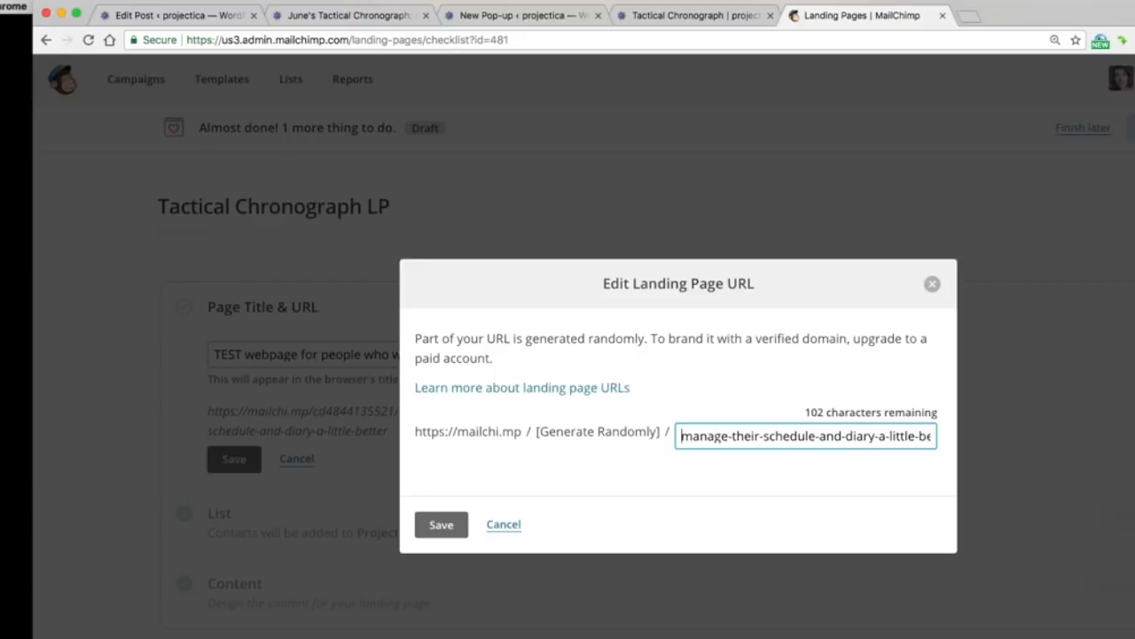
- Remove "their", "and" and "a-little" from the URL ending, leaving "manage-schedule-diary-better"
key("shift+alt+Left")
key("BackSpace")
key("BackSpace")
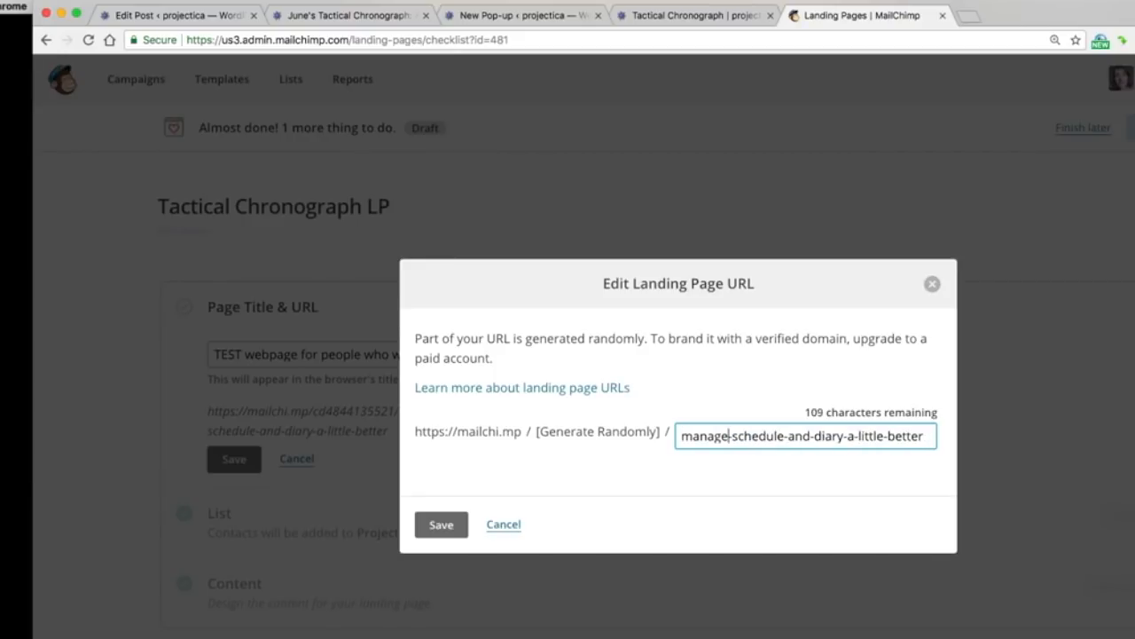
key("shift+alt+Left")
key("BackSpace")
key("BackSpace")
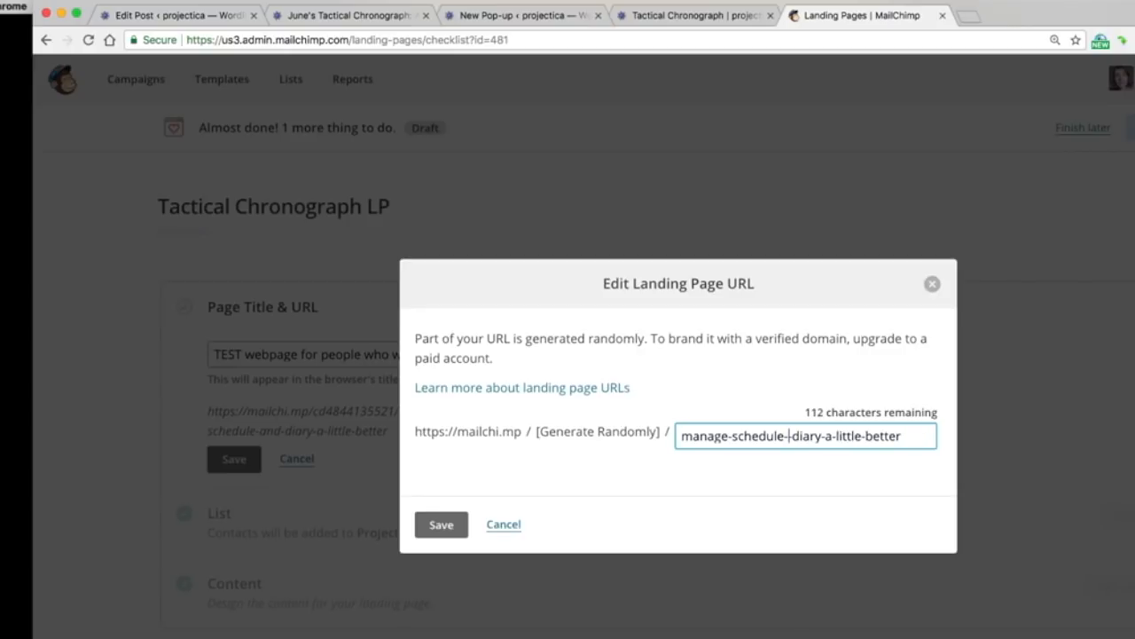
key("shift+alt+Right")
key("shift+alt+Right")
key("shift+Right")
key("BackSpace")
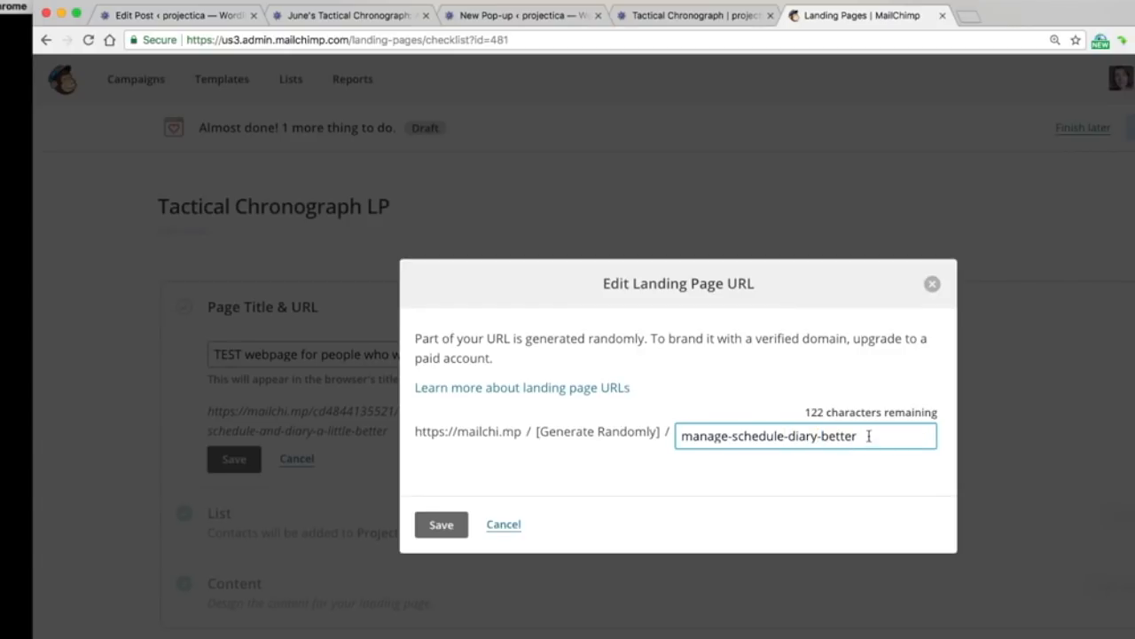
- Remove "diary" and "manage" from the URL ending and save it as "schedule-better"
double_click(801, 436)
key("BackSpace")
key("BackSpace")
left_click_drag(733, 435, 699, 422)
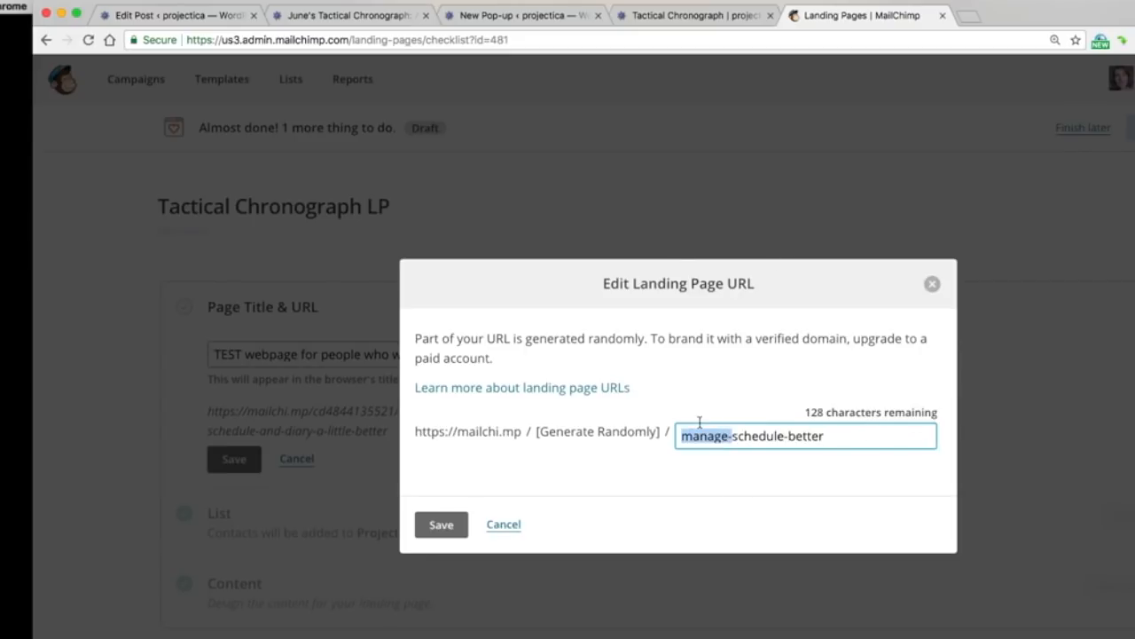
key("BackSpace")
left_click(444, 525)
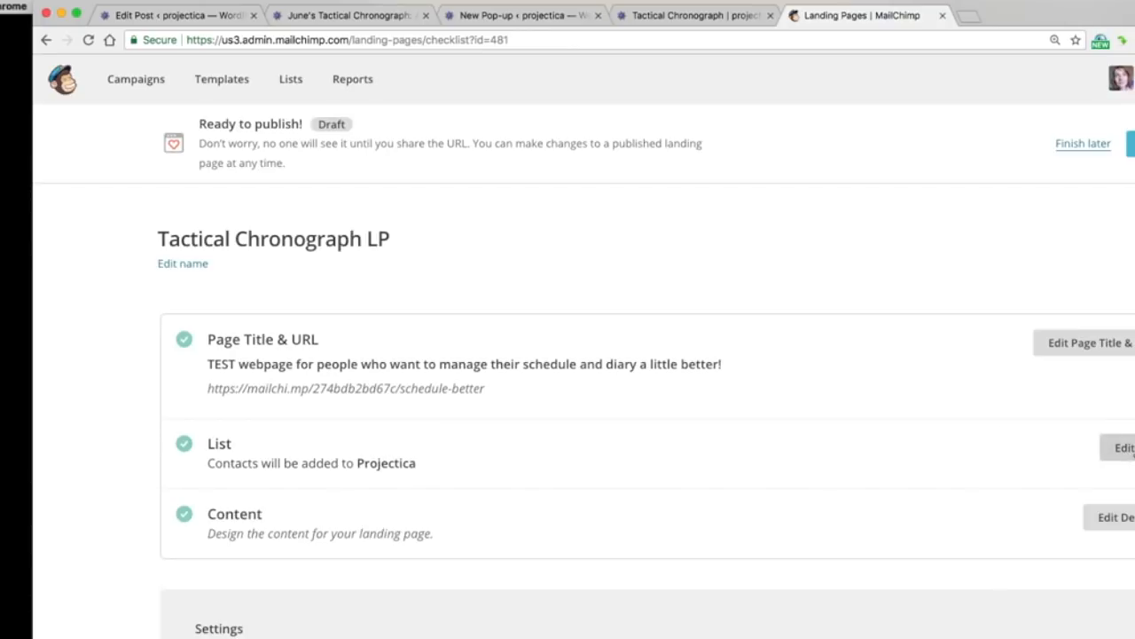
- Check the available lists for the landing page's contacts, keep Projectica selected and save the choice
left_click(1124, 447)
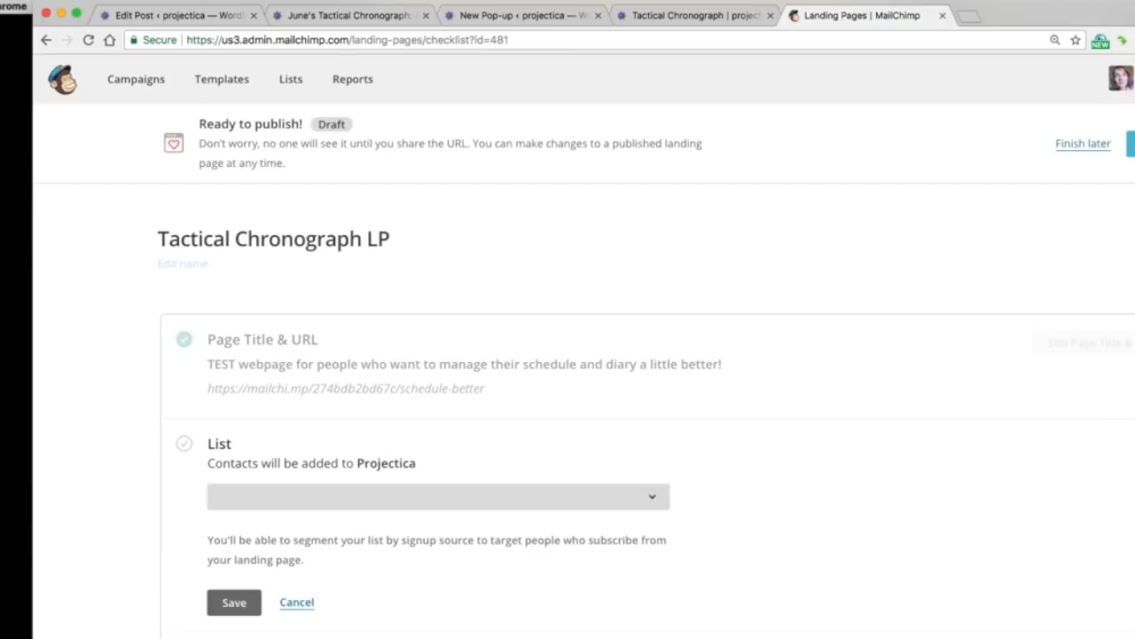
left_click(380, 497)
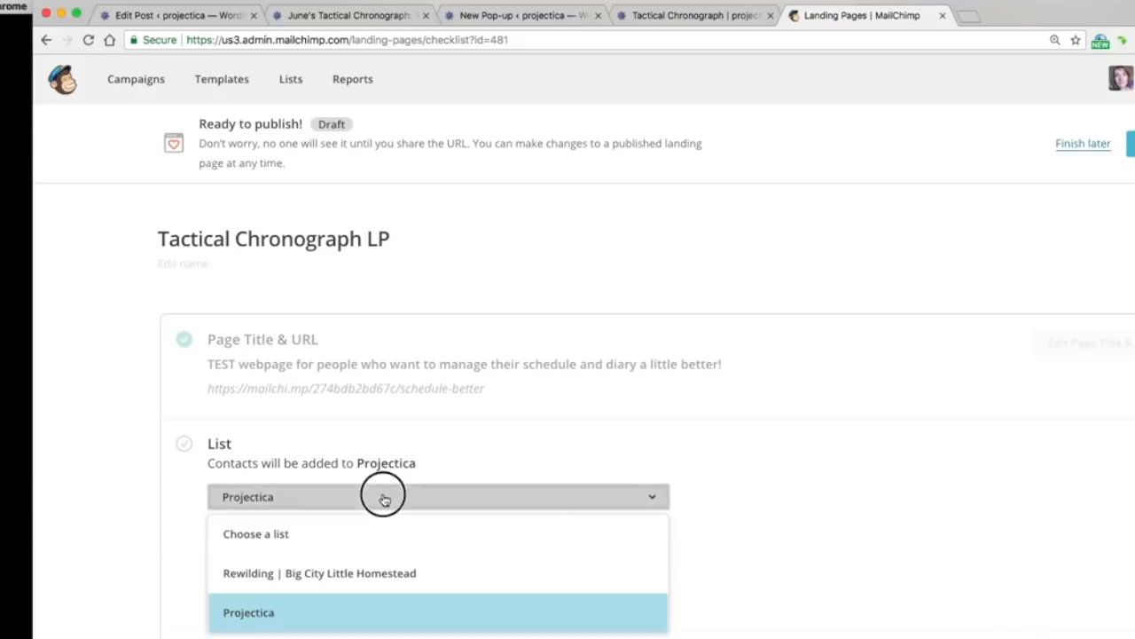
left_click(443, 467)
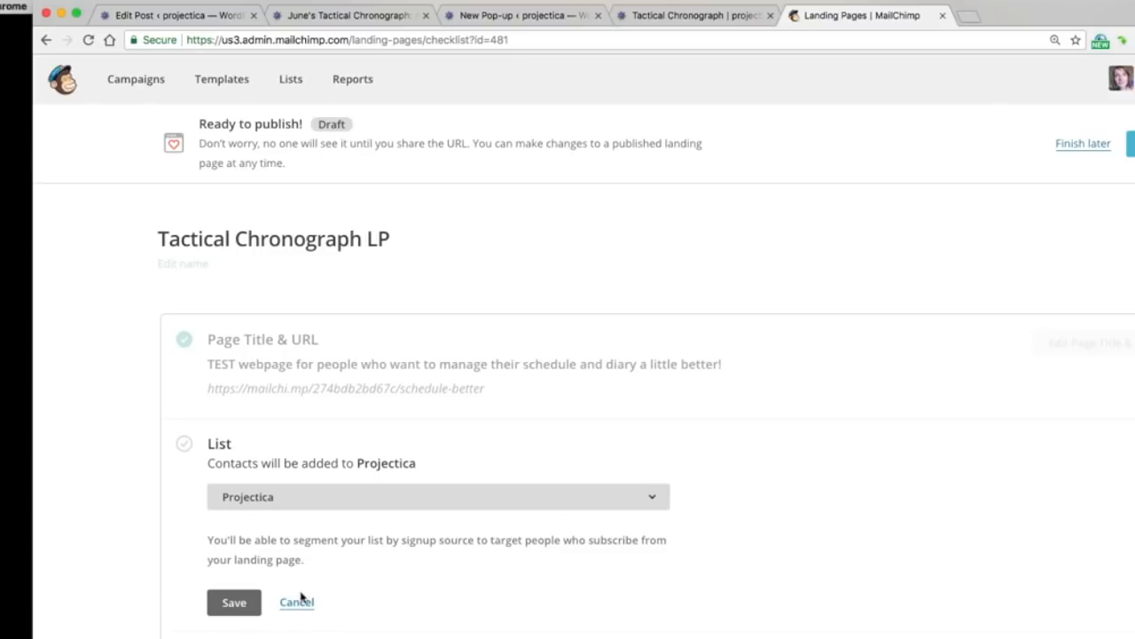
left_click(234, 604)
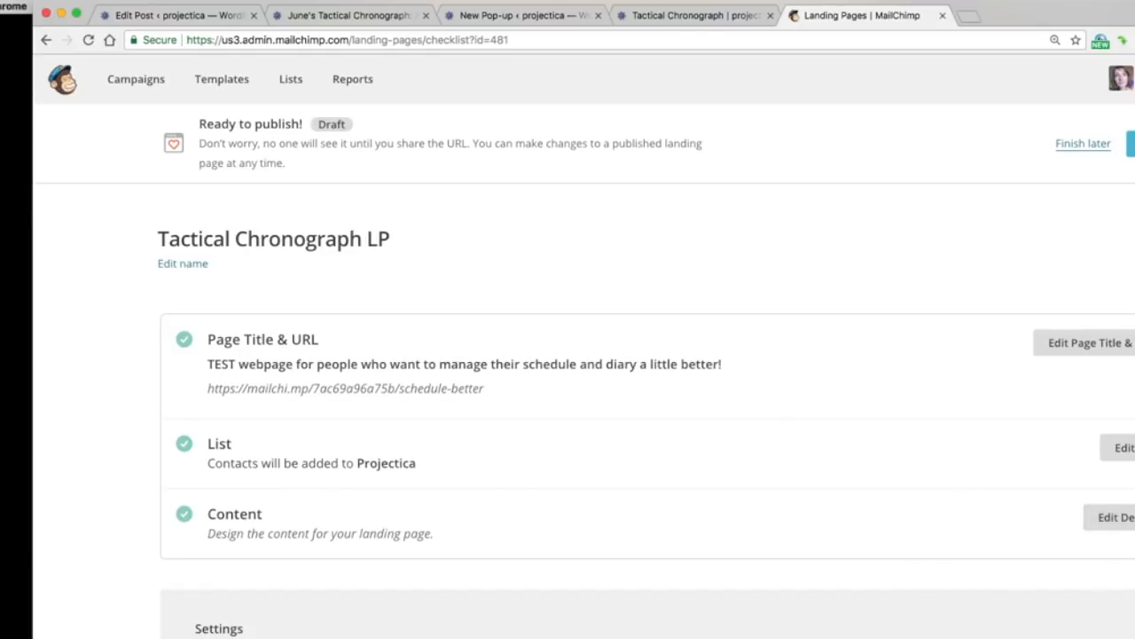
- Check the landing page's remaining settings and publish Tactical Chronograph LP
scroll(648, 417, "down", 3)
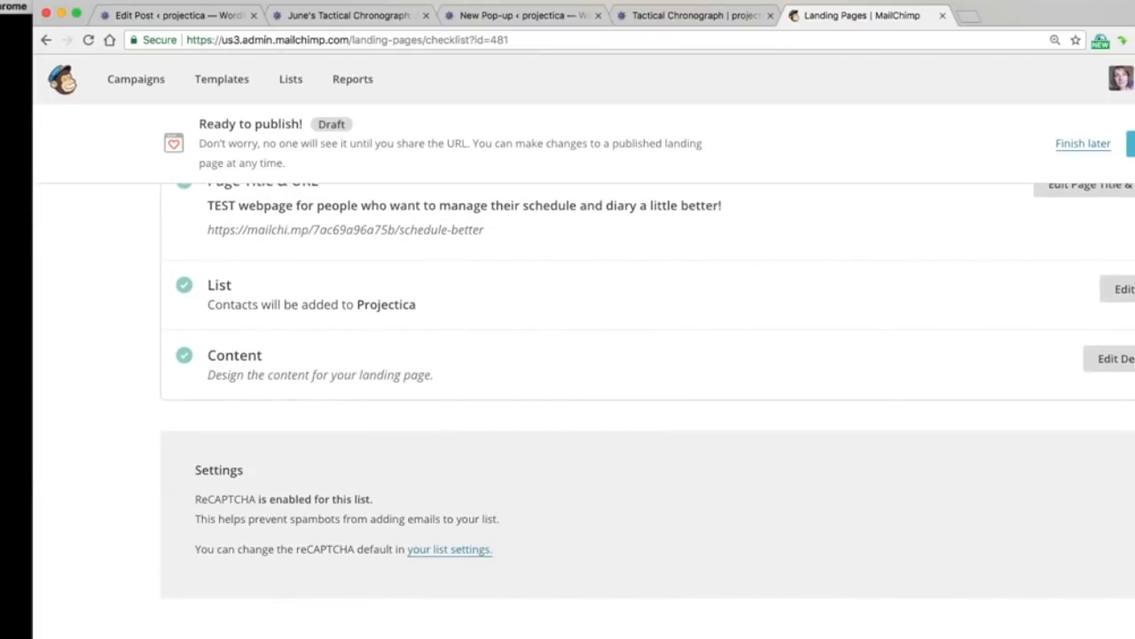
scroll(648, 372, "up", 3)
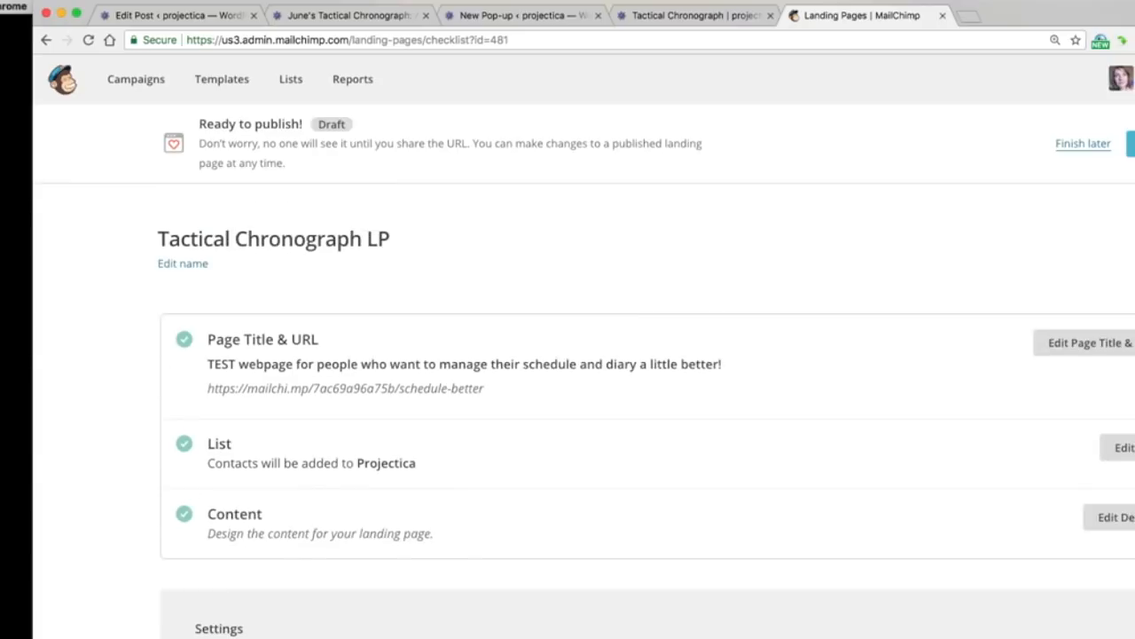
left_click(1127, 144)
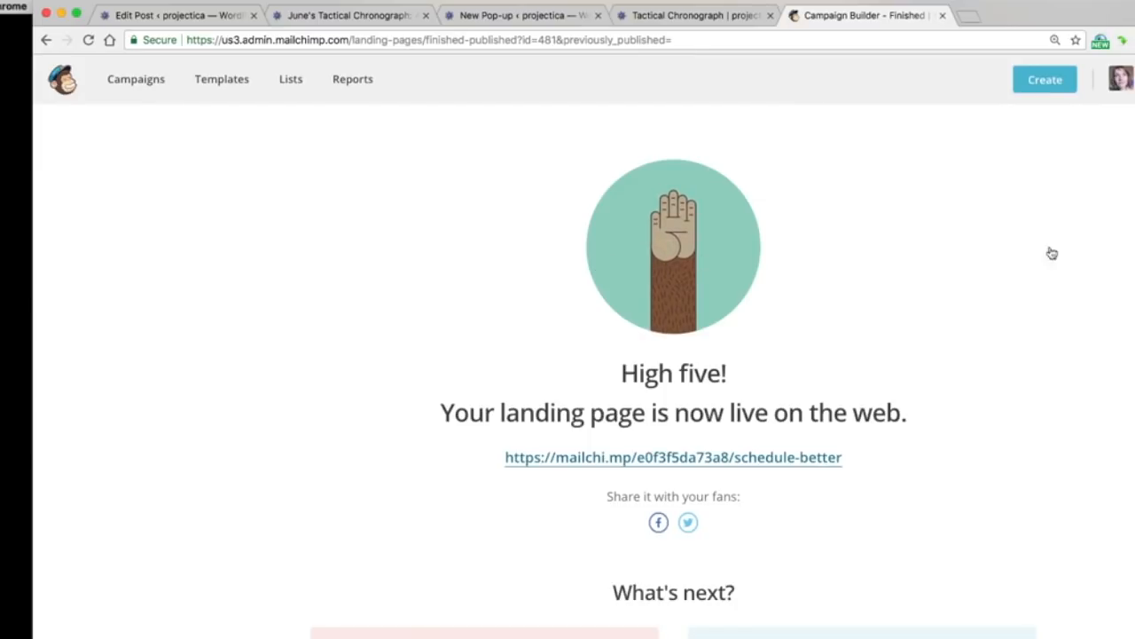
- In the Projectica list, start a new segment for contacts whose Landing Page Activity is signed up on Tactical Chronograph LP
scroll(674, 371, "down", 5)
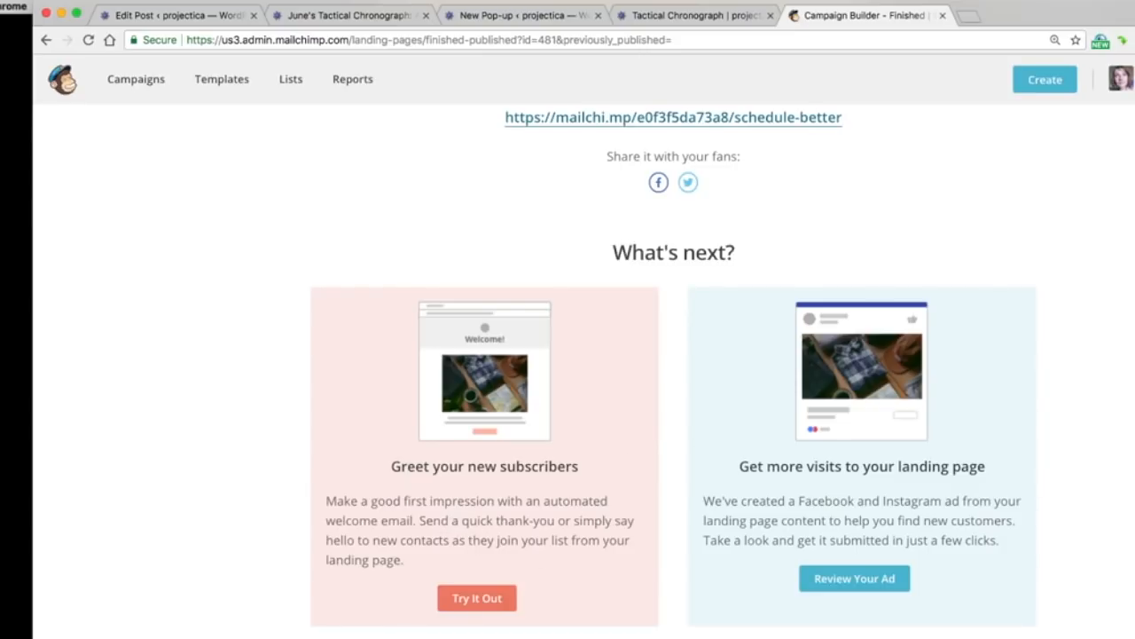
scroll(673, 371, "up", 8)
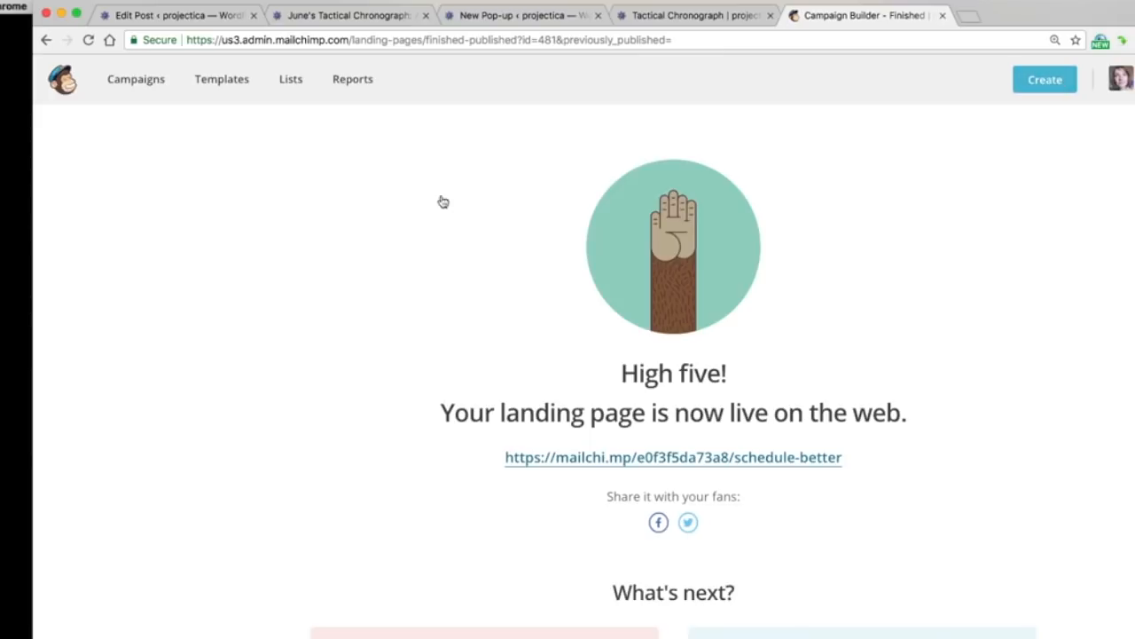
left_click(287, 84)
left_click(269, 383)
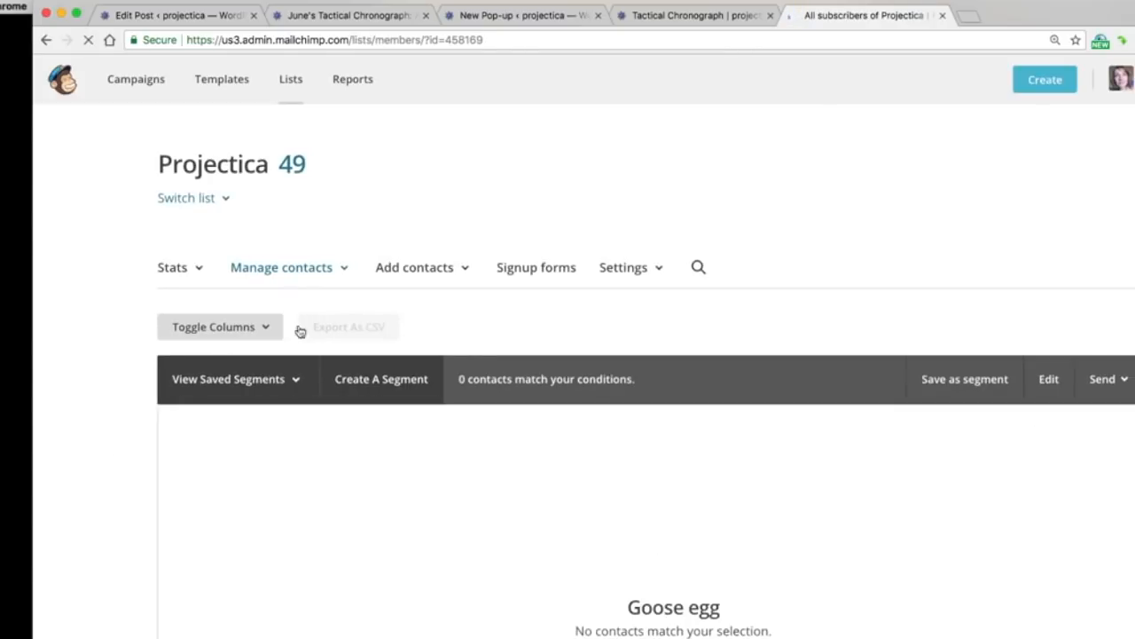
left_click(409, 388)
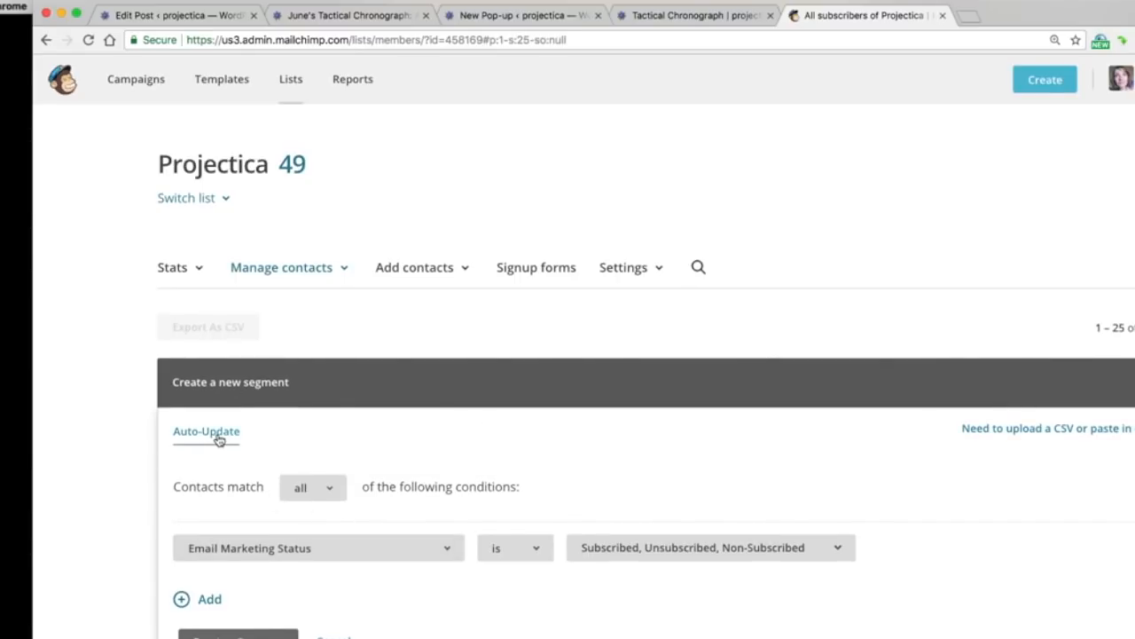
left_click(306, 549)
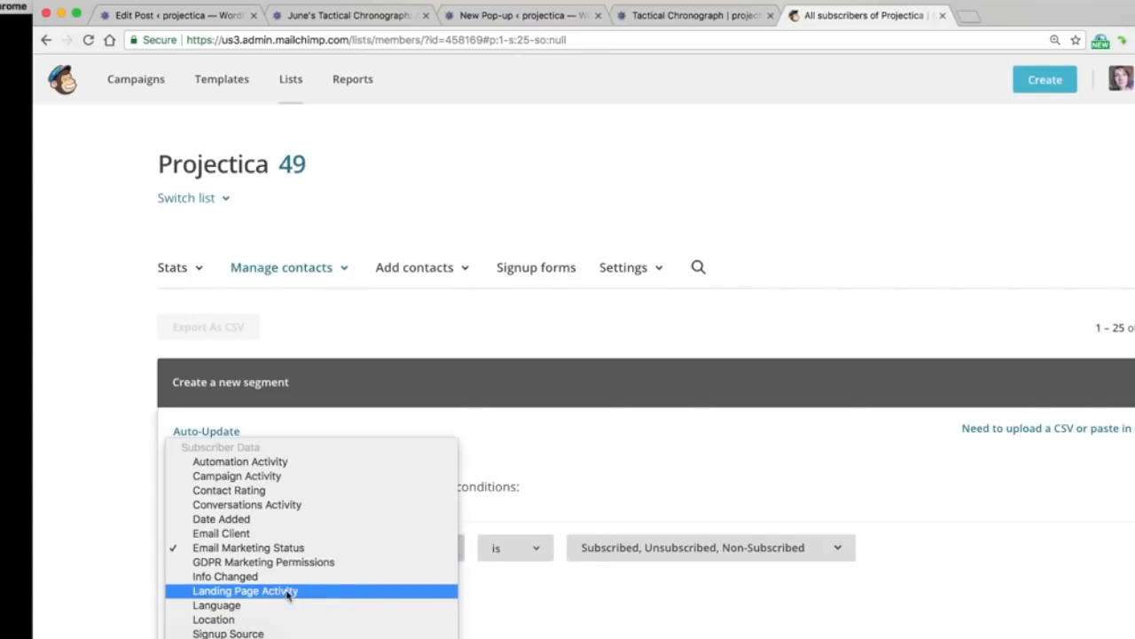
left_click(292, 591)
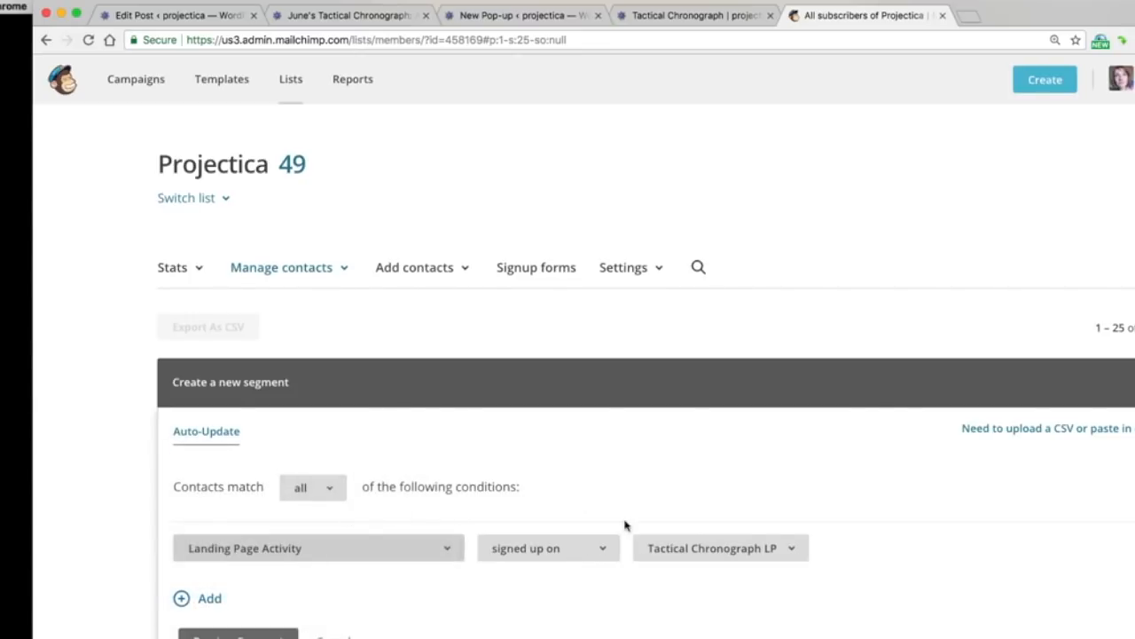
- Make the segment match any condition and add a Date Added condition for contacts added after the specific date 5/25/2018
left_click(314, 488)
left_click(316, 472)
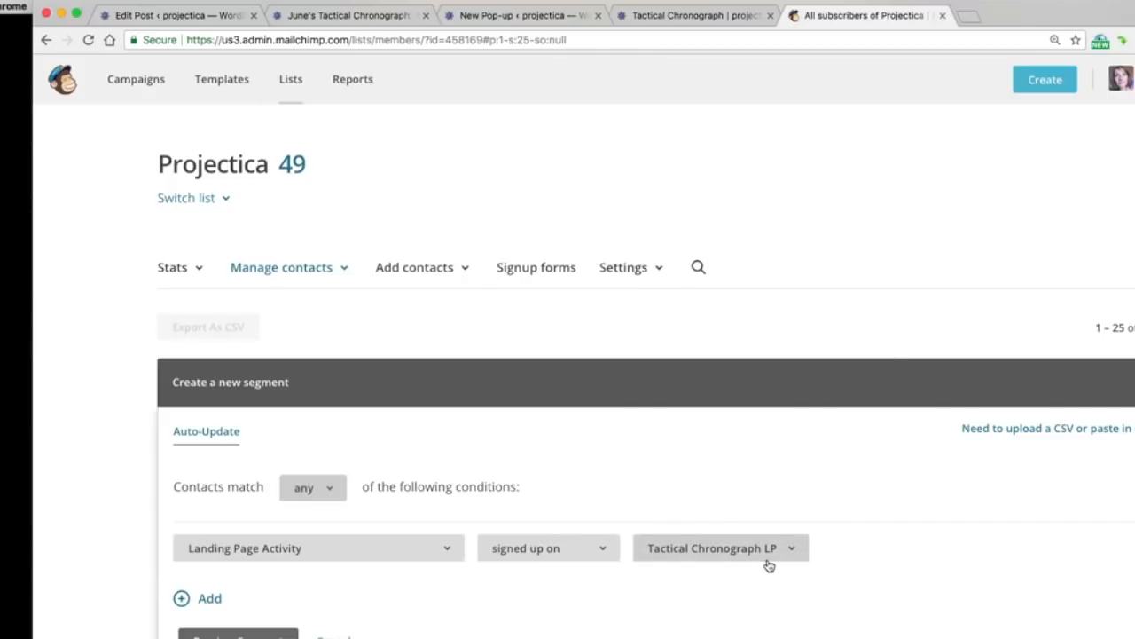
left_click(184, 598)
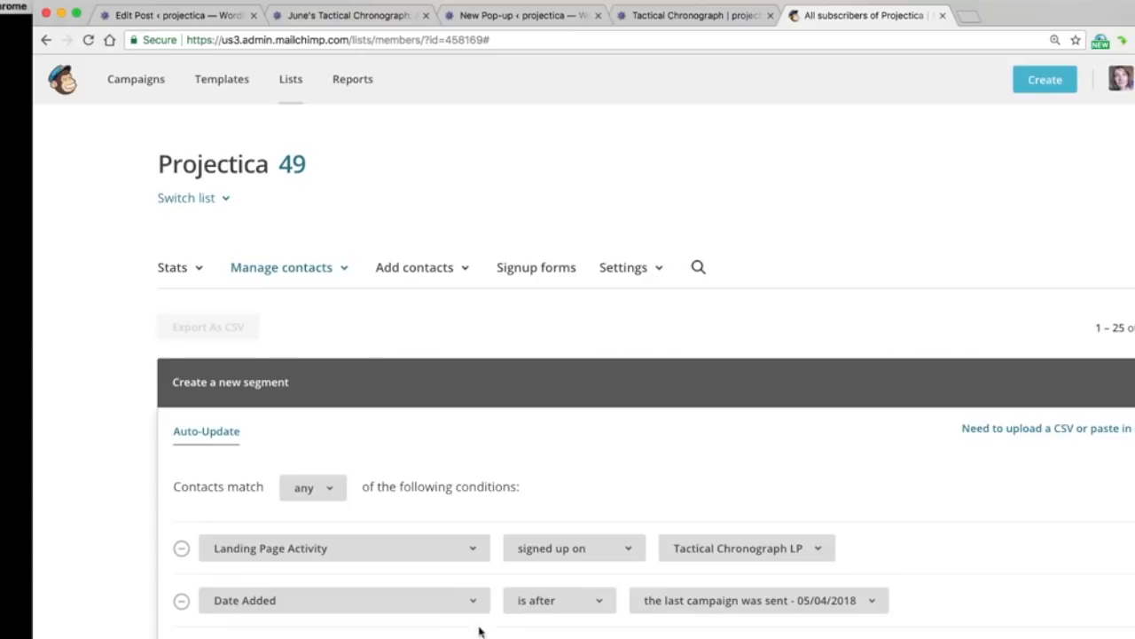
left_click(721, 612)
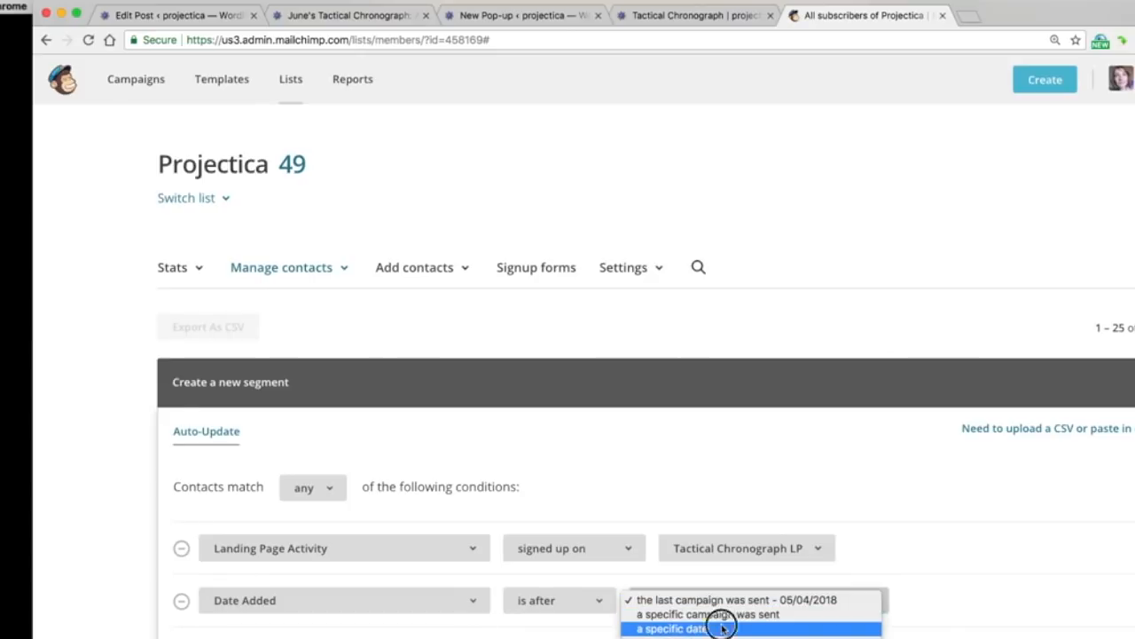
left_click(723, 628)
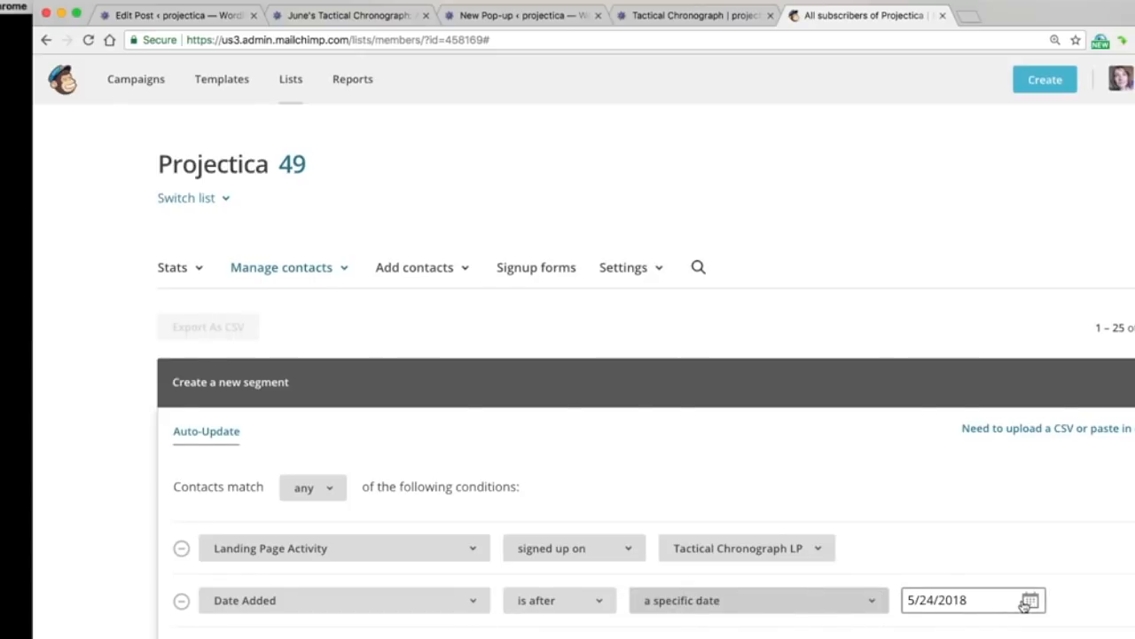
left_click(1029, 602)
left_click(1105, 464)
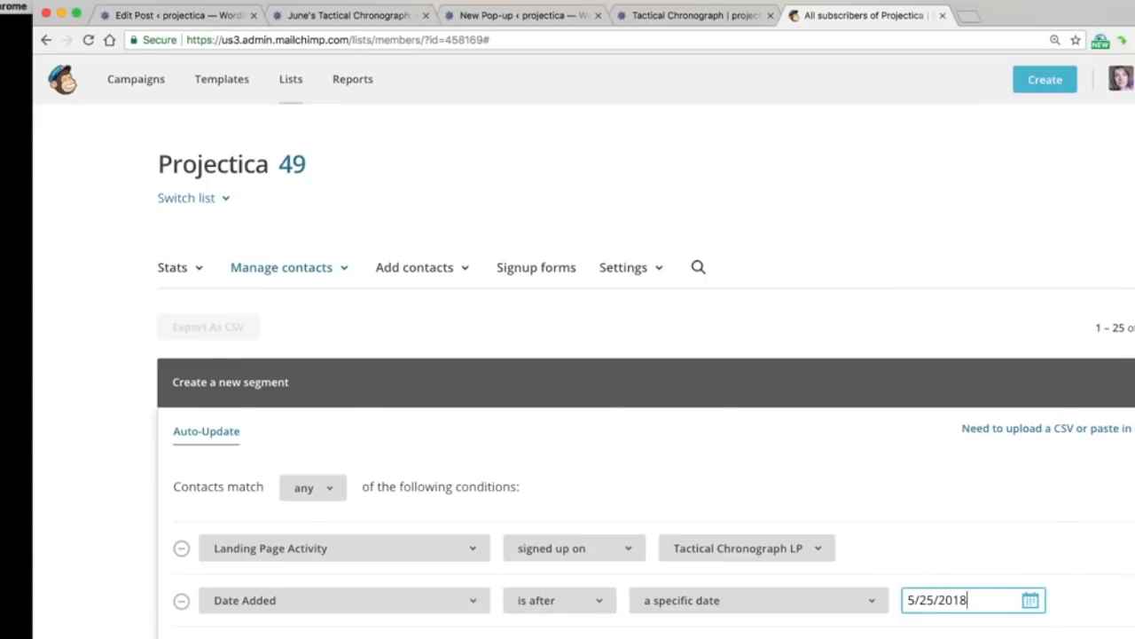
key("Tab")
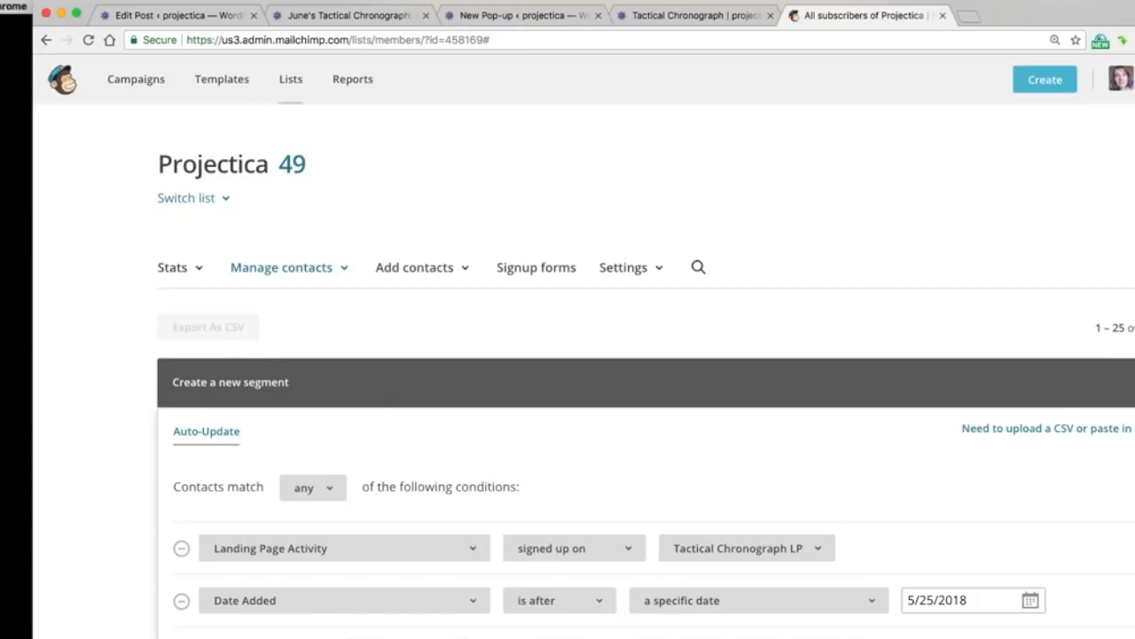
- Try to add a third segment condition for Product Purchased with the Tactical Chronograph product
left_click(344, 638)
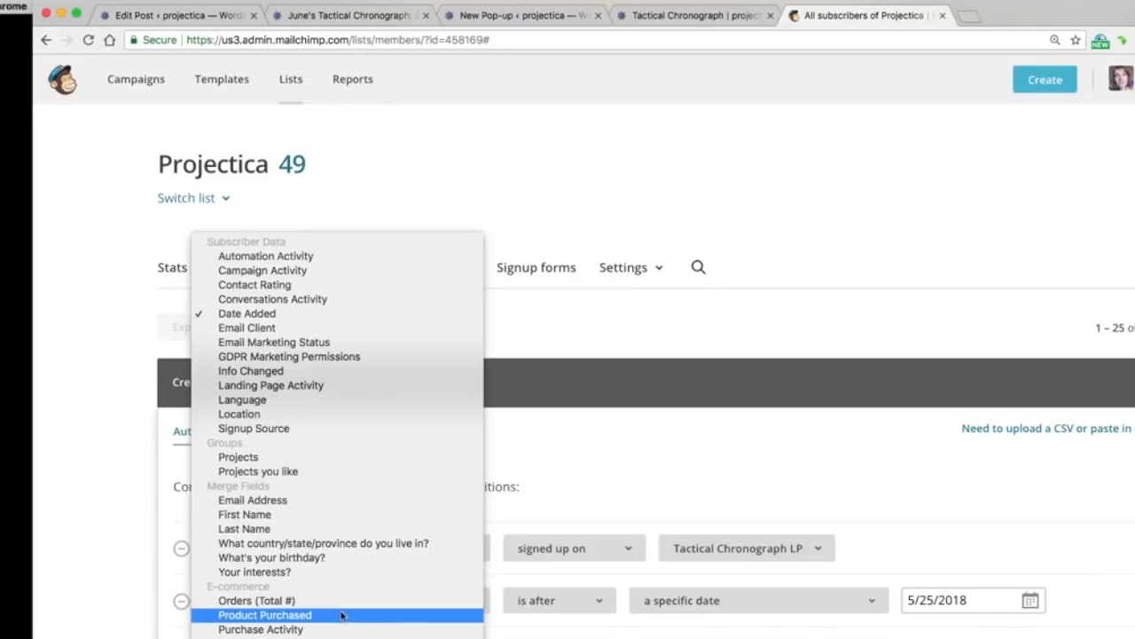
left_click(376, 624)
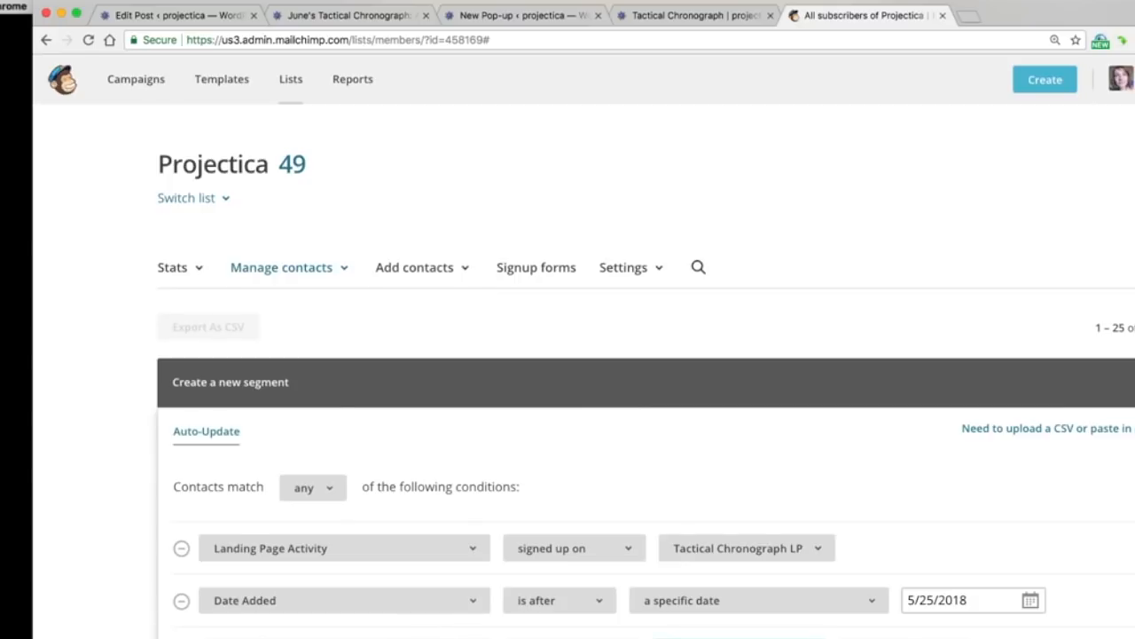
left_click(880, 637)
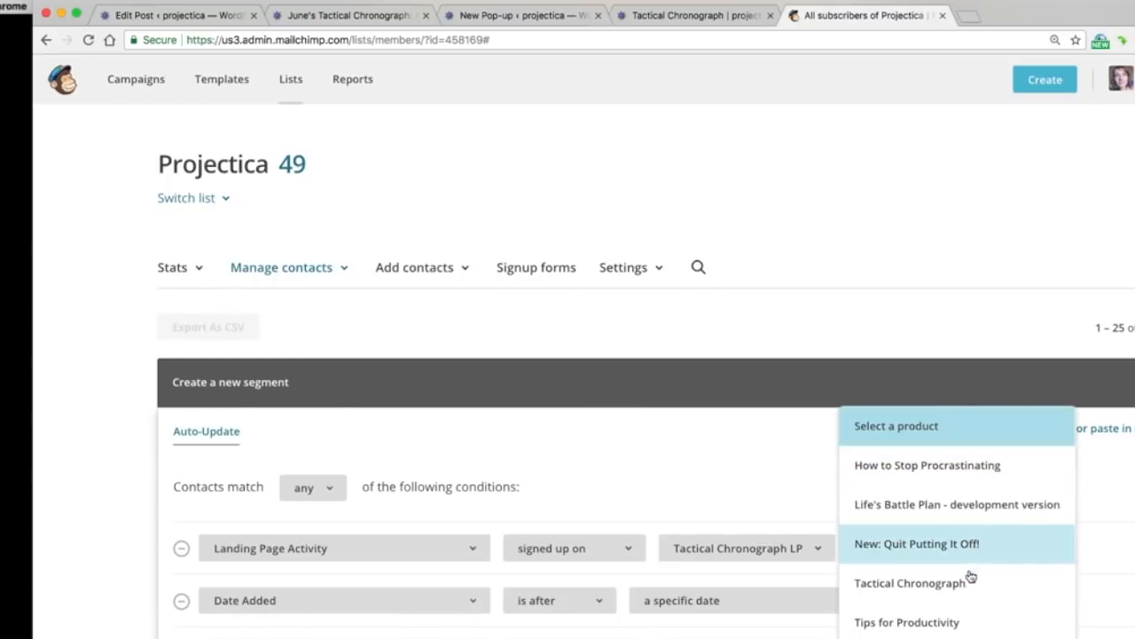
left_click(931, 587)
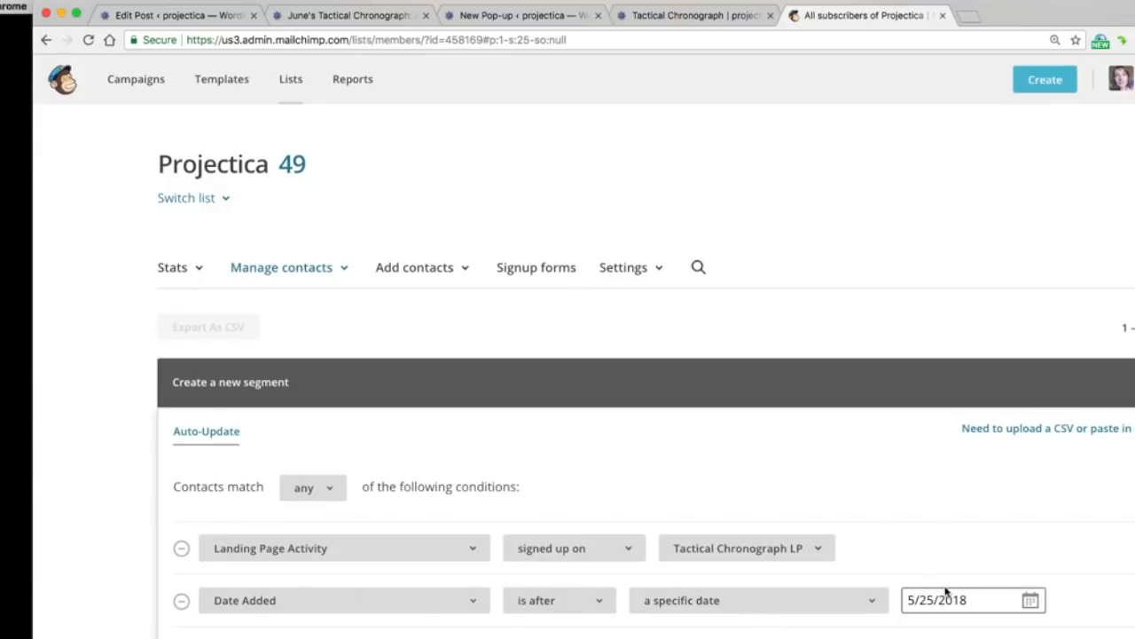
left_click(996, 603)
- Preview the segment and save it as "June TC automated segment (to check)" with auto-update kept on
left_click(226, 637)
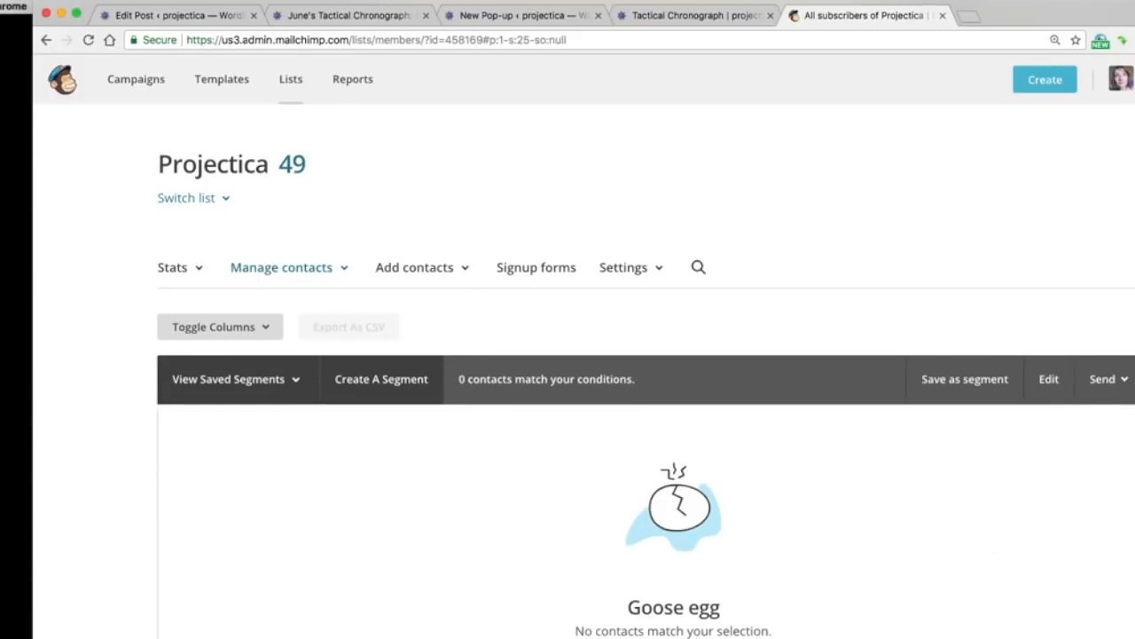
left_click(965, 378)
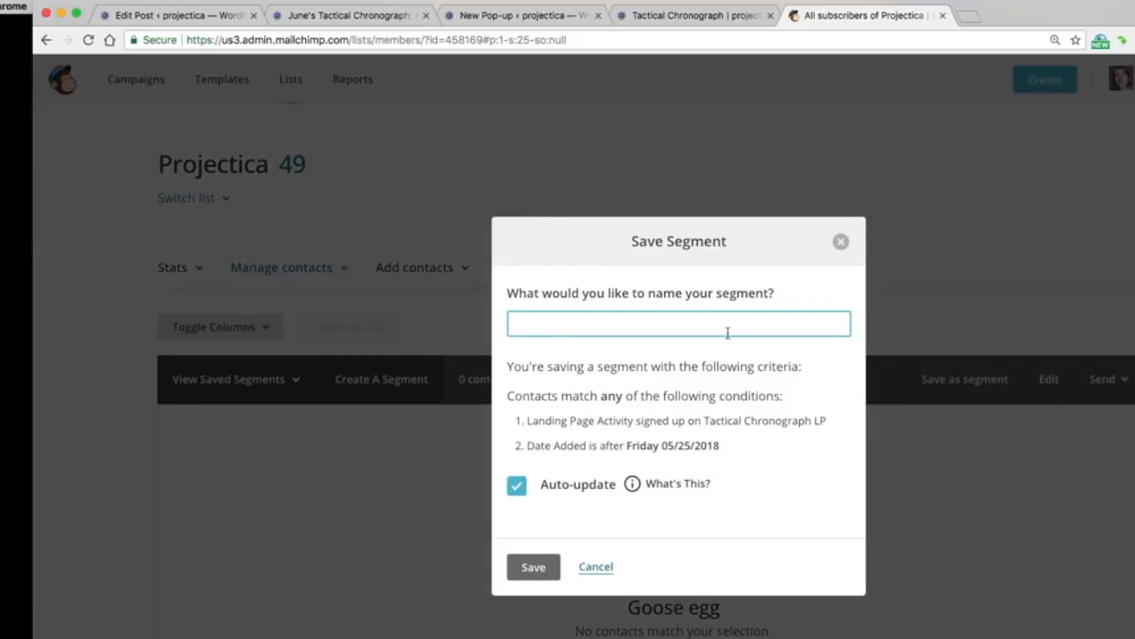
type("June TC automat")
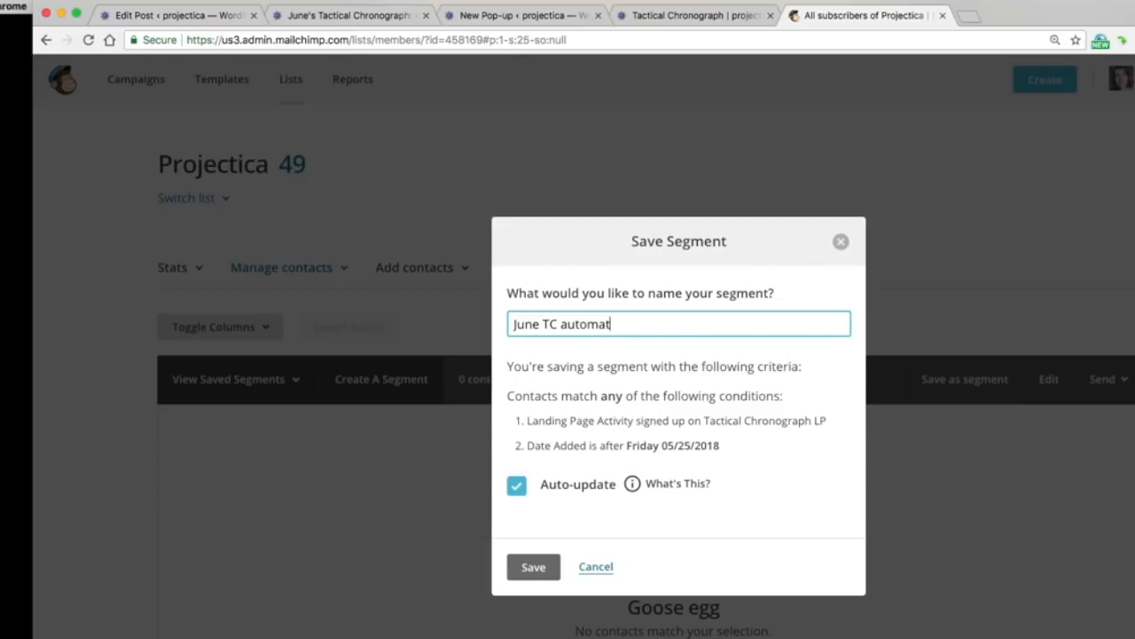
type("ed segment (to check)")
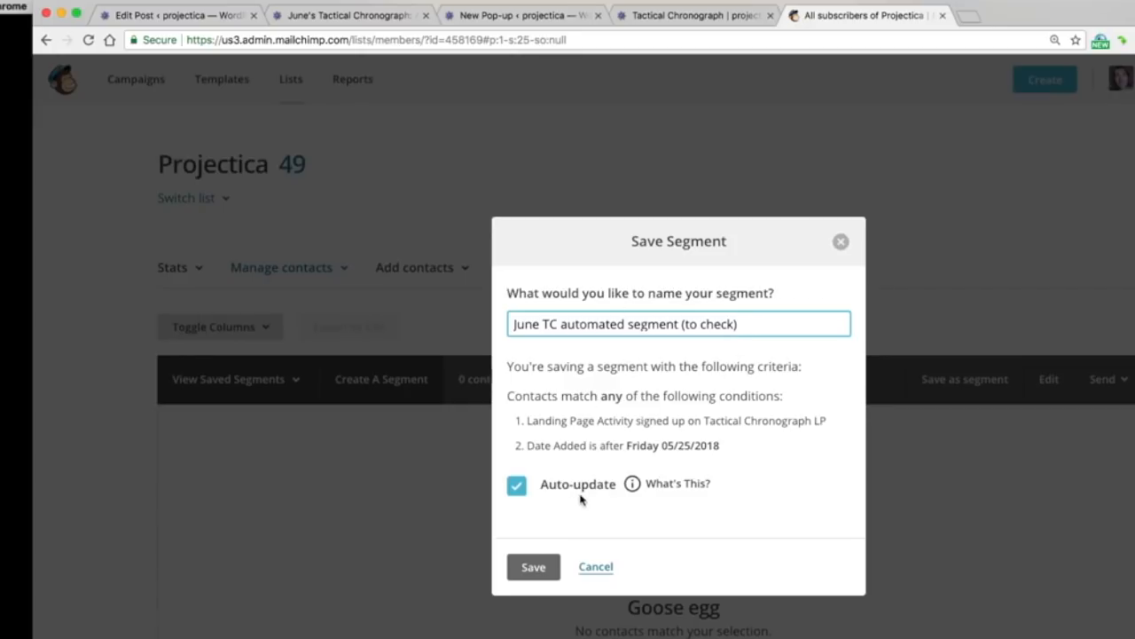
left_click(538, 575)
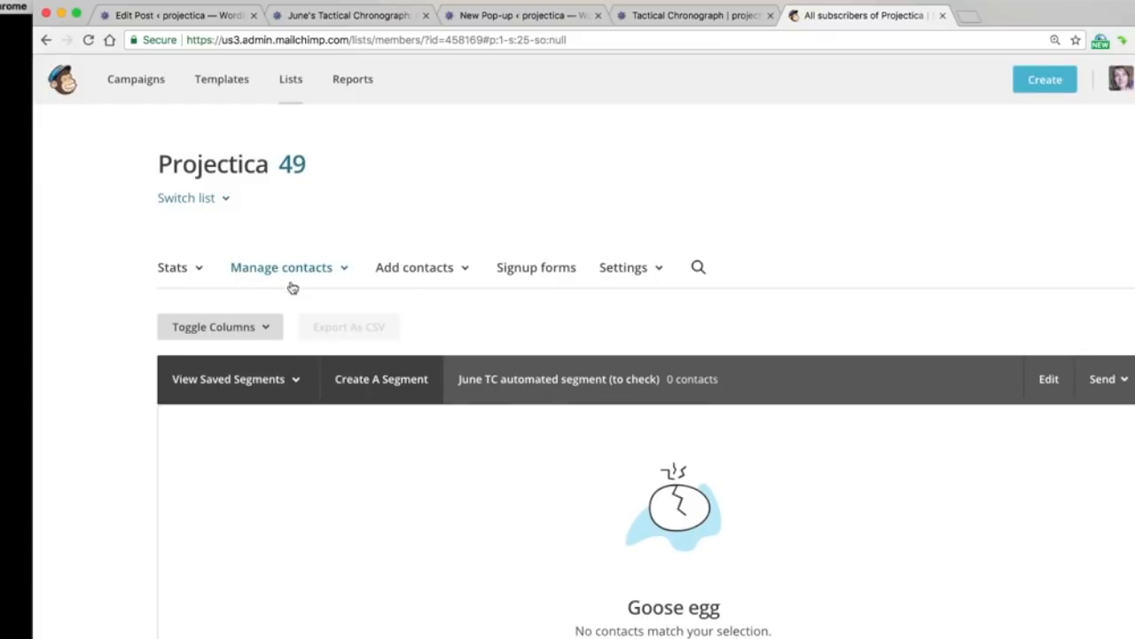
- Check the saved auto-update segments and return to the full contact table of the Projectica list
left_click(277, 379)
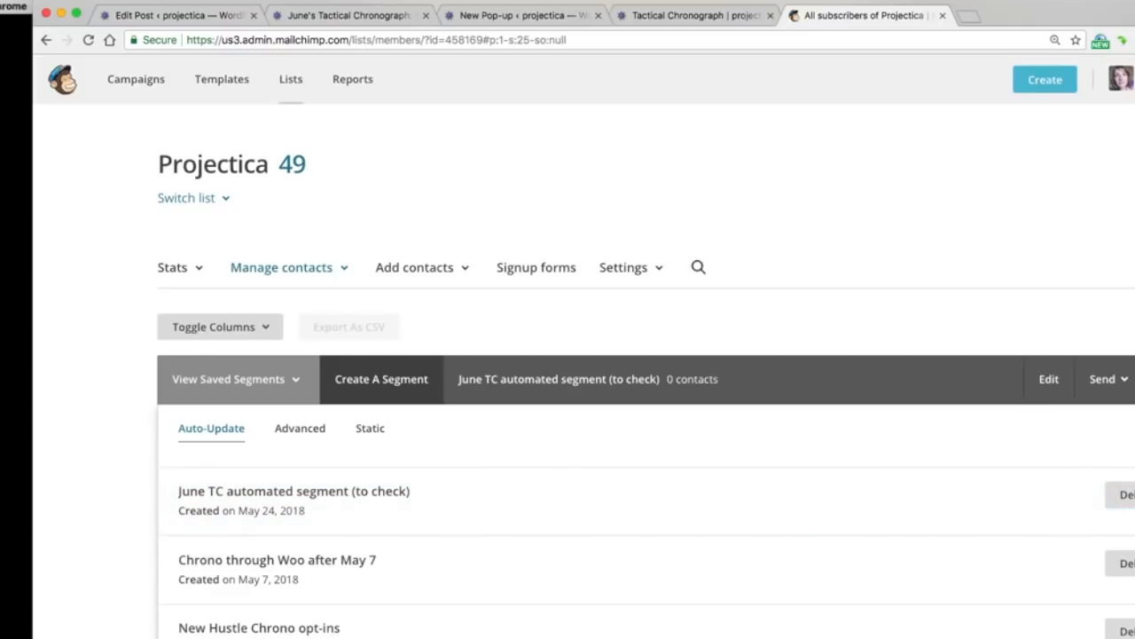
scroll(646, 371, "down", 2)
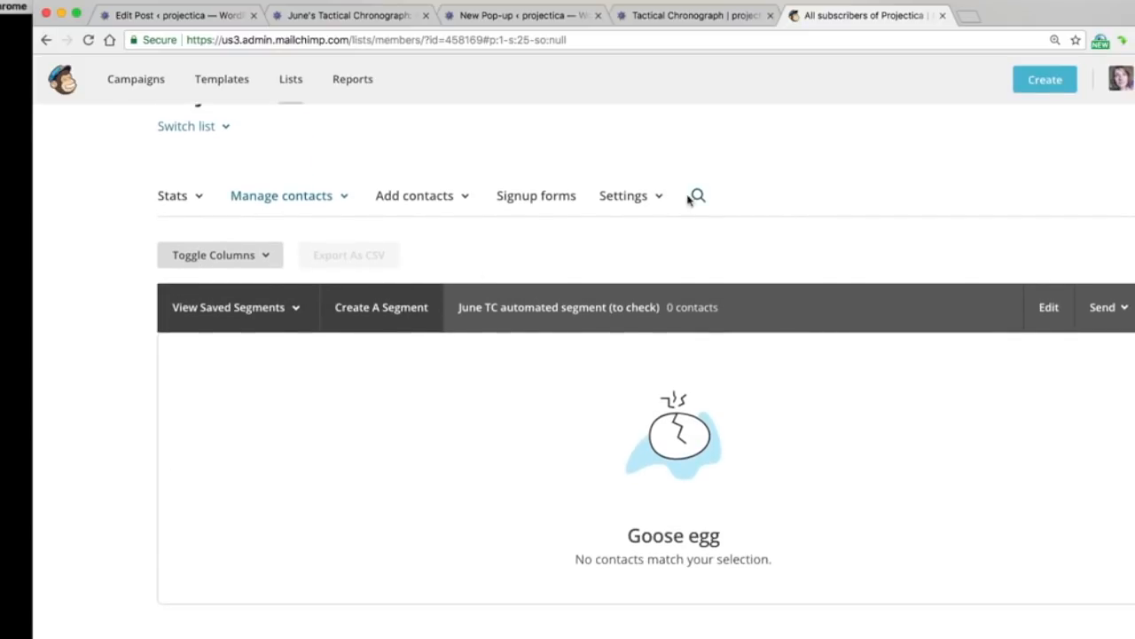
left_click(277, 313)
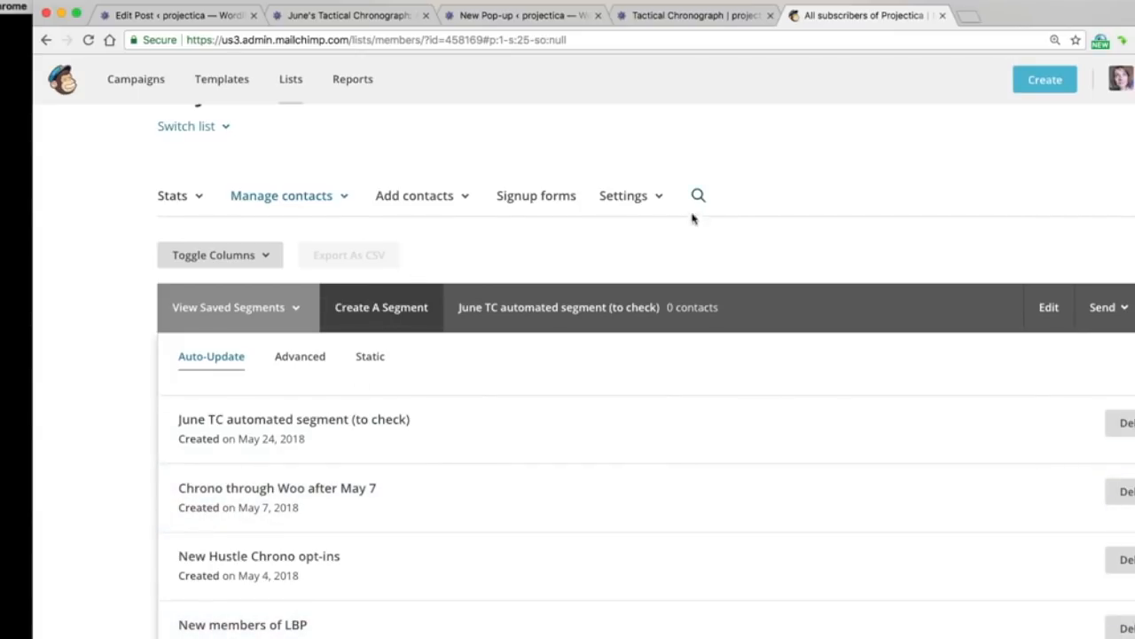
left_click(846, 223)
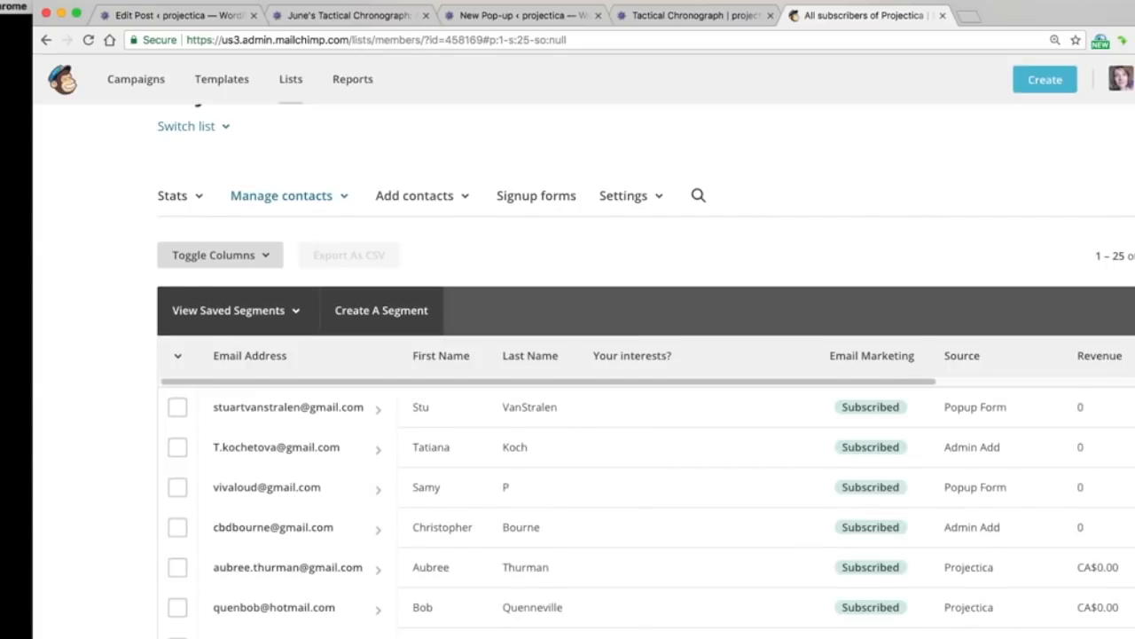
scroll(568, 355, "up", 2)
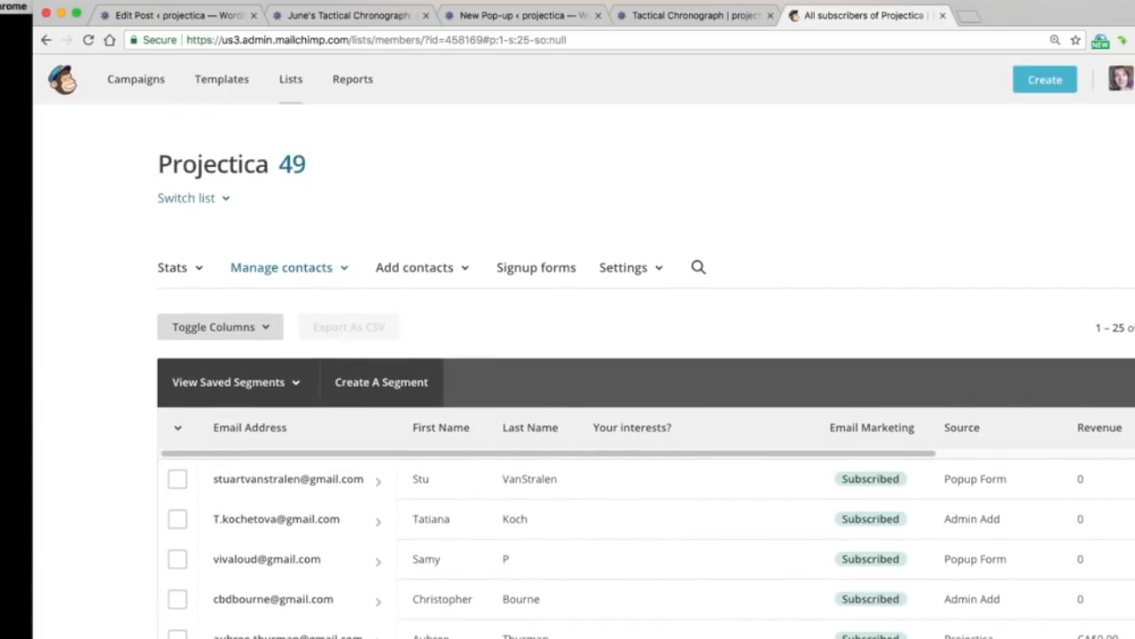